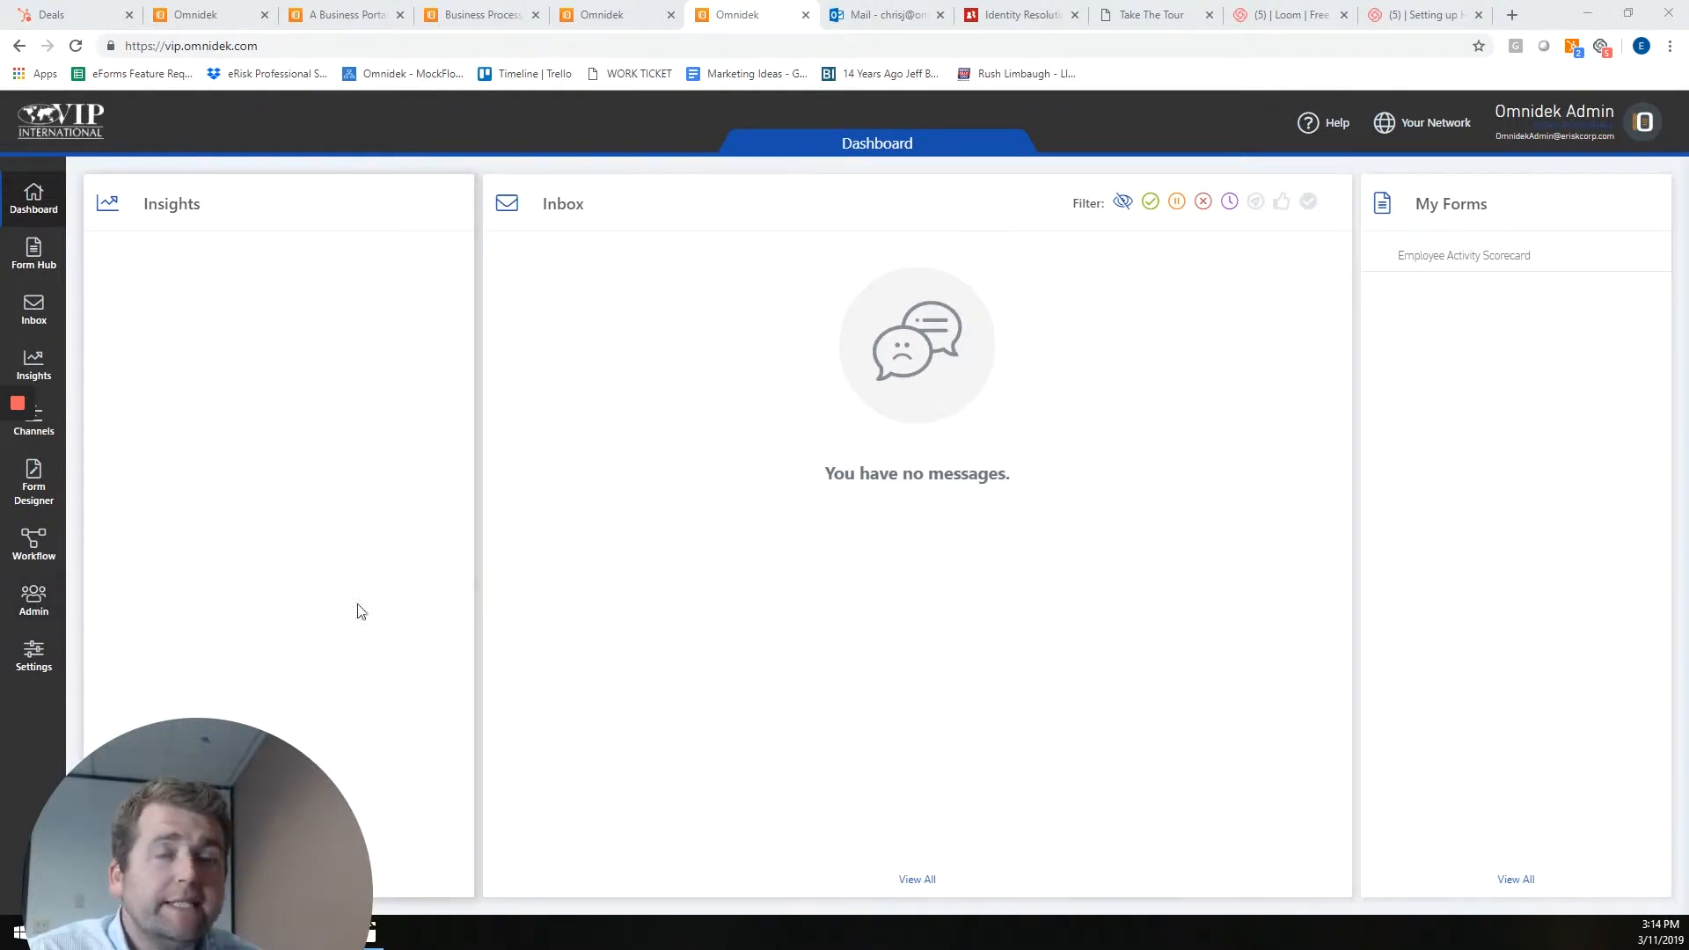
Open the administration organization chart and inspect the settings of the Admin, Management and Employees organizations
click(47, 610)
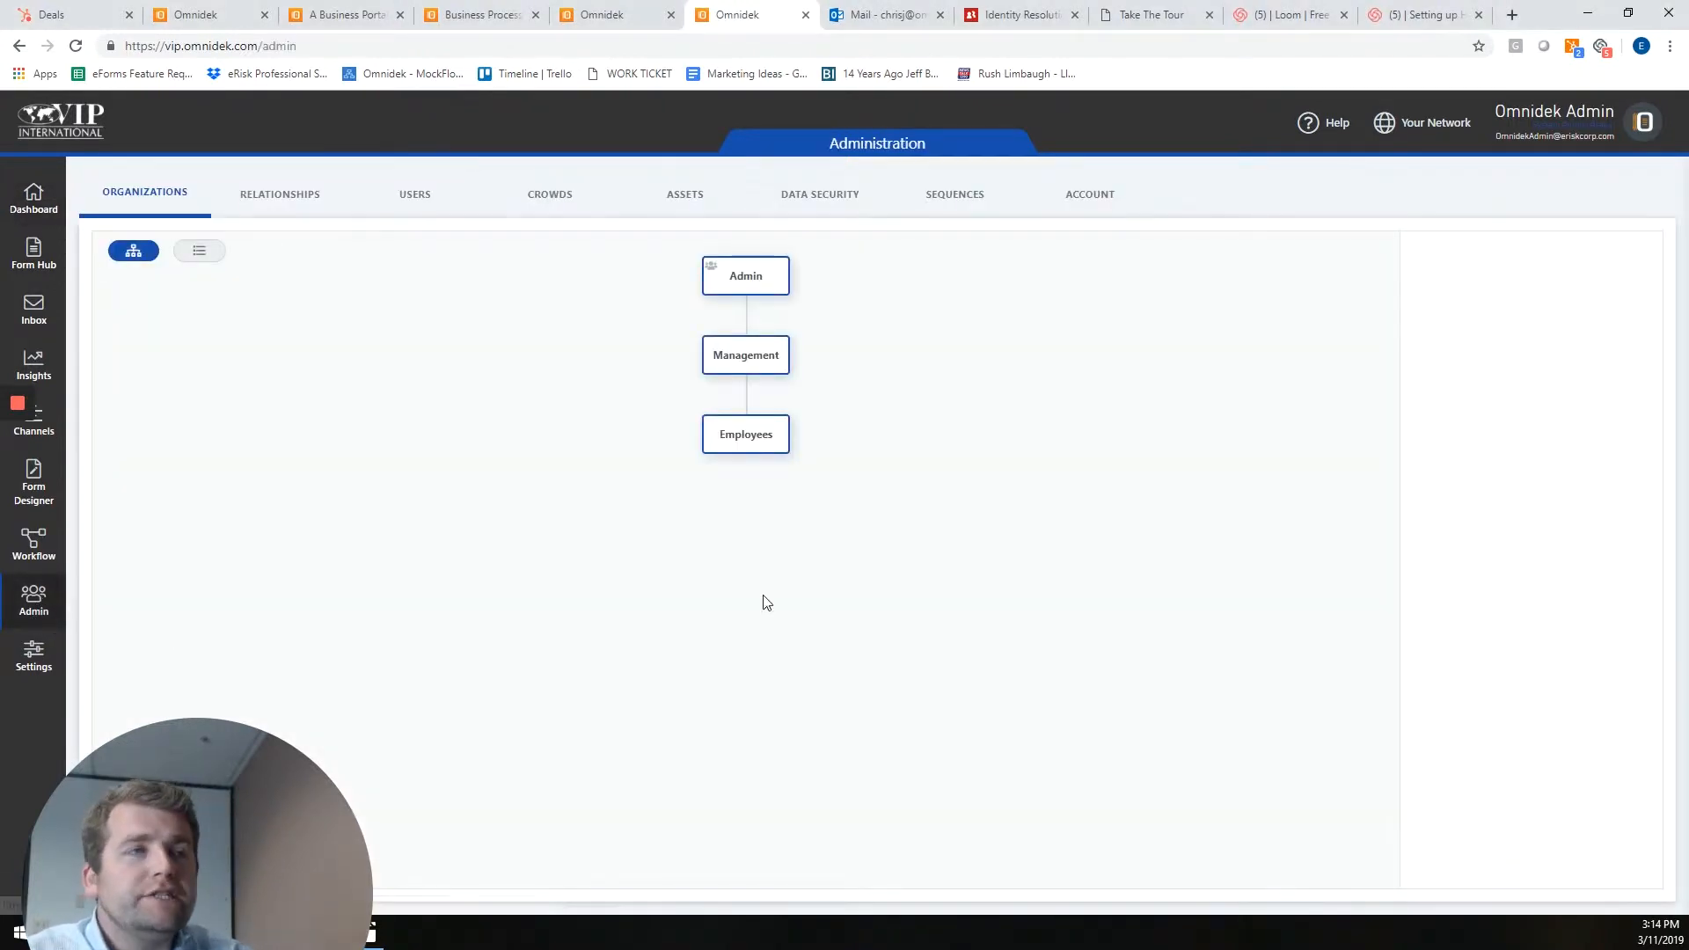
click(746, 287)
click(770, 360)
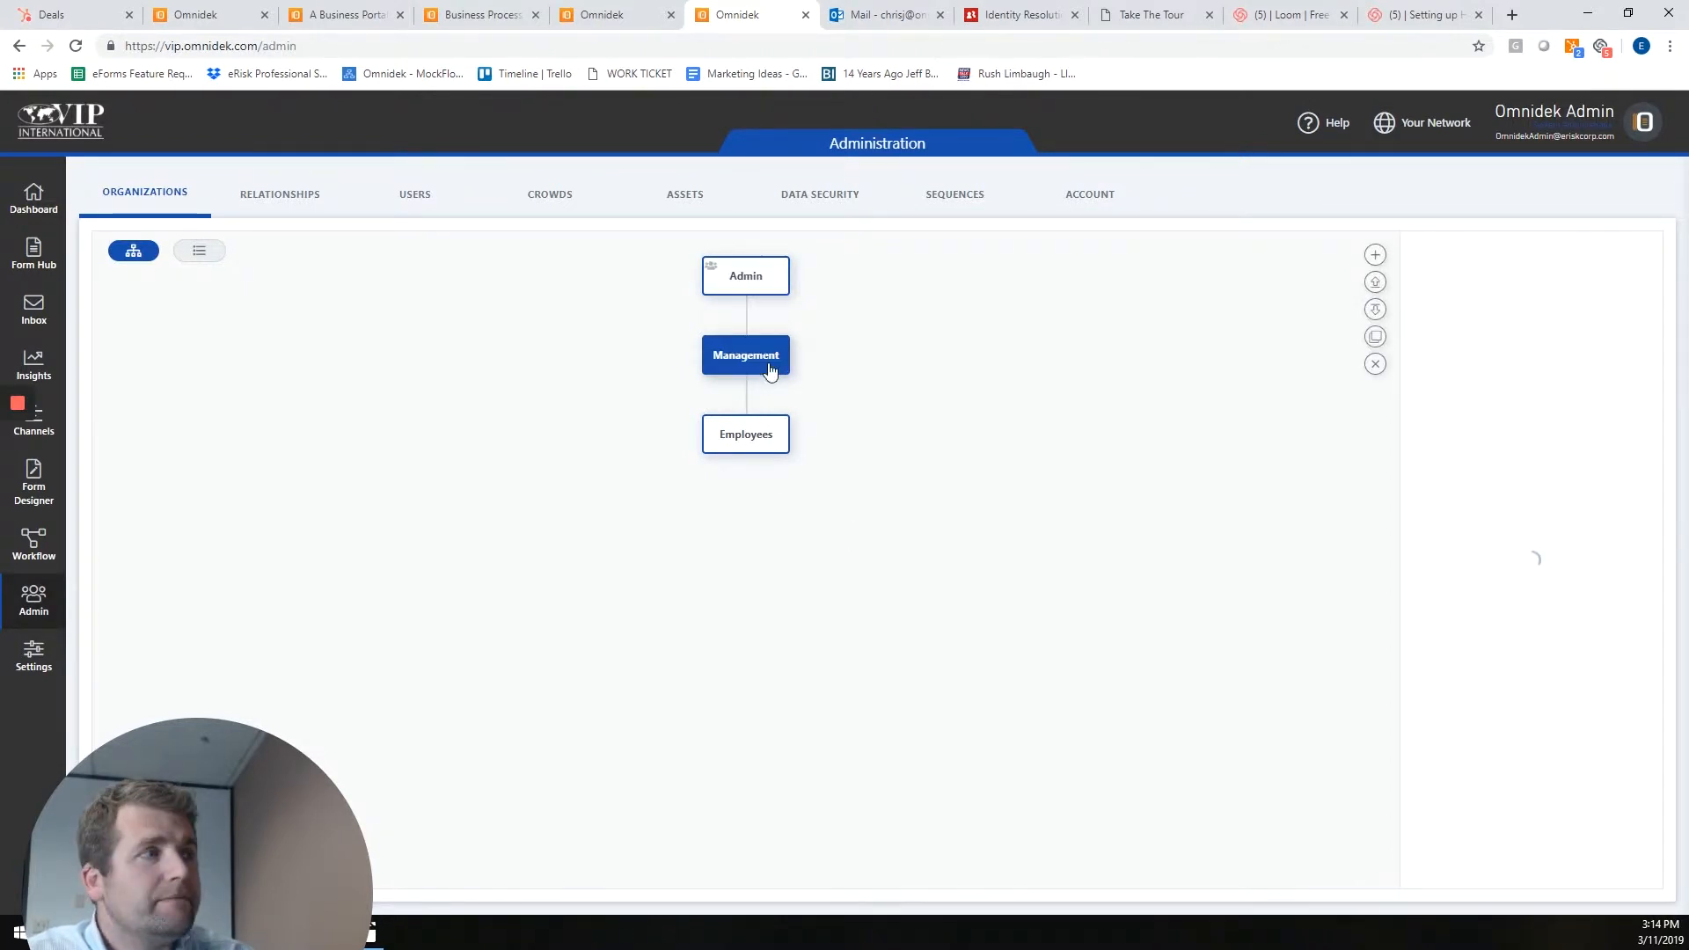
click(772, 440)
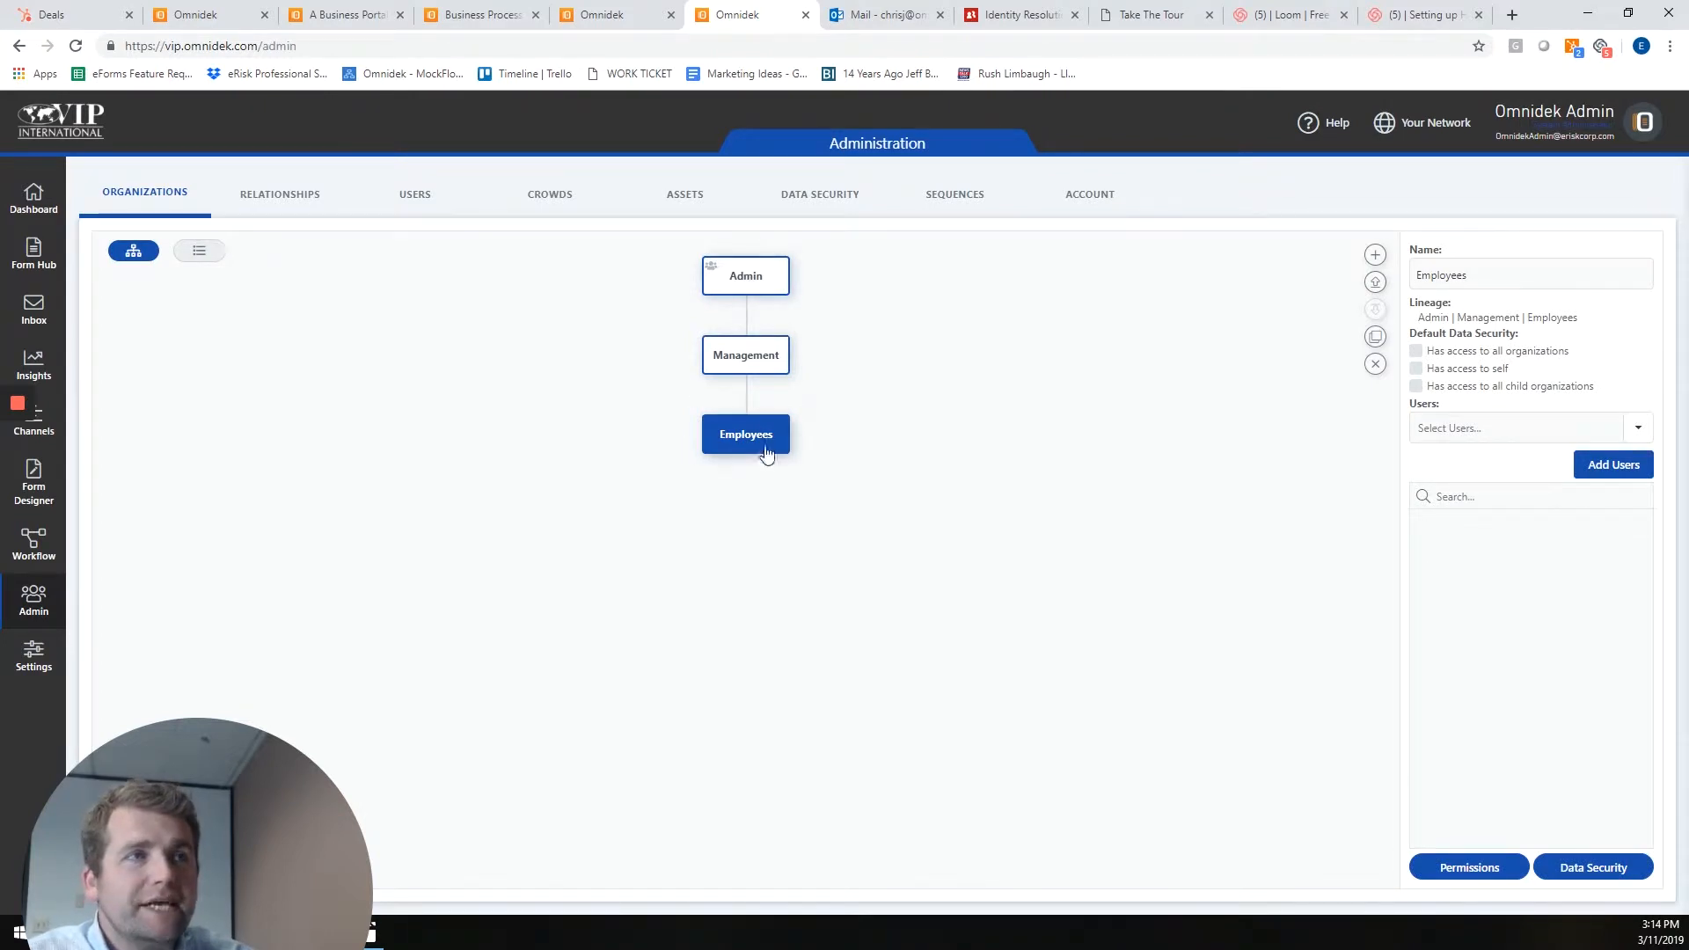
Check the organization choices offered in the details form for a new user, and close the form without saving
click(413, 202)
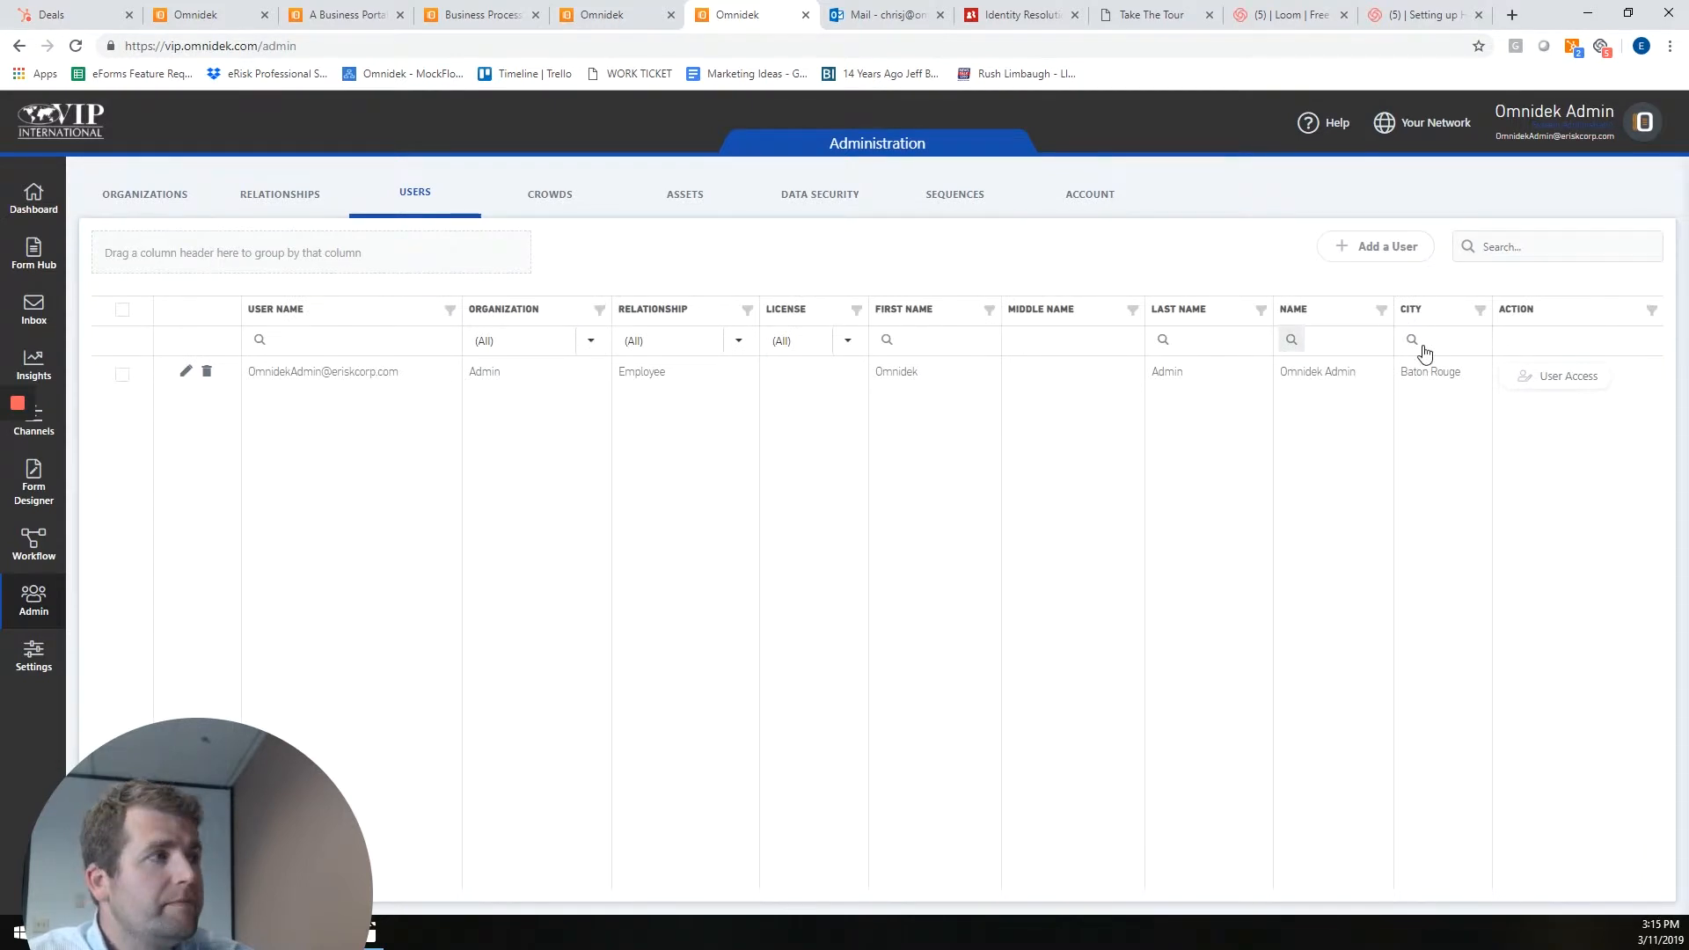
click(1394, 253)
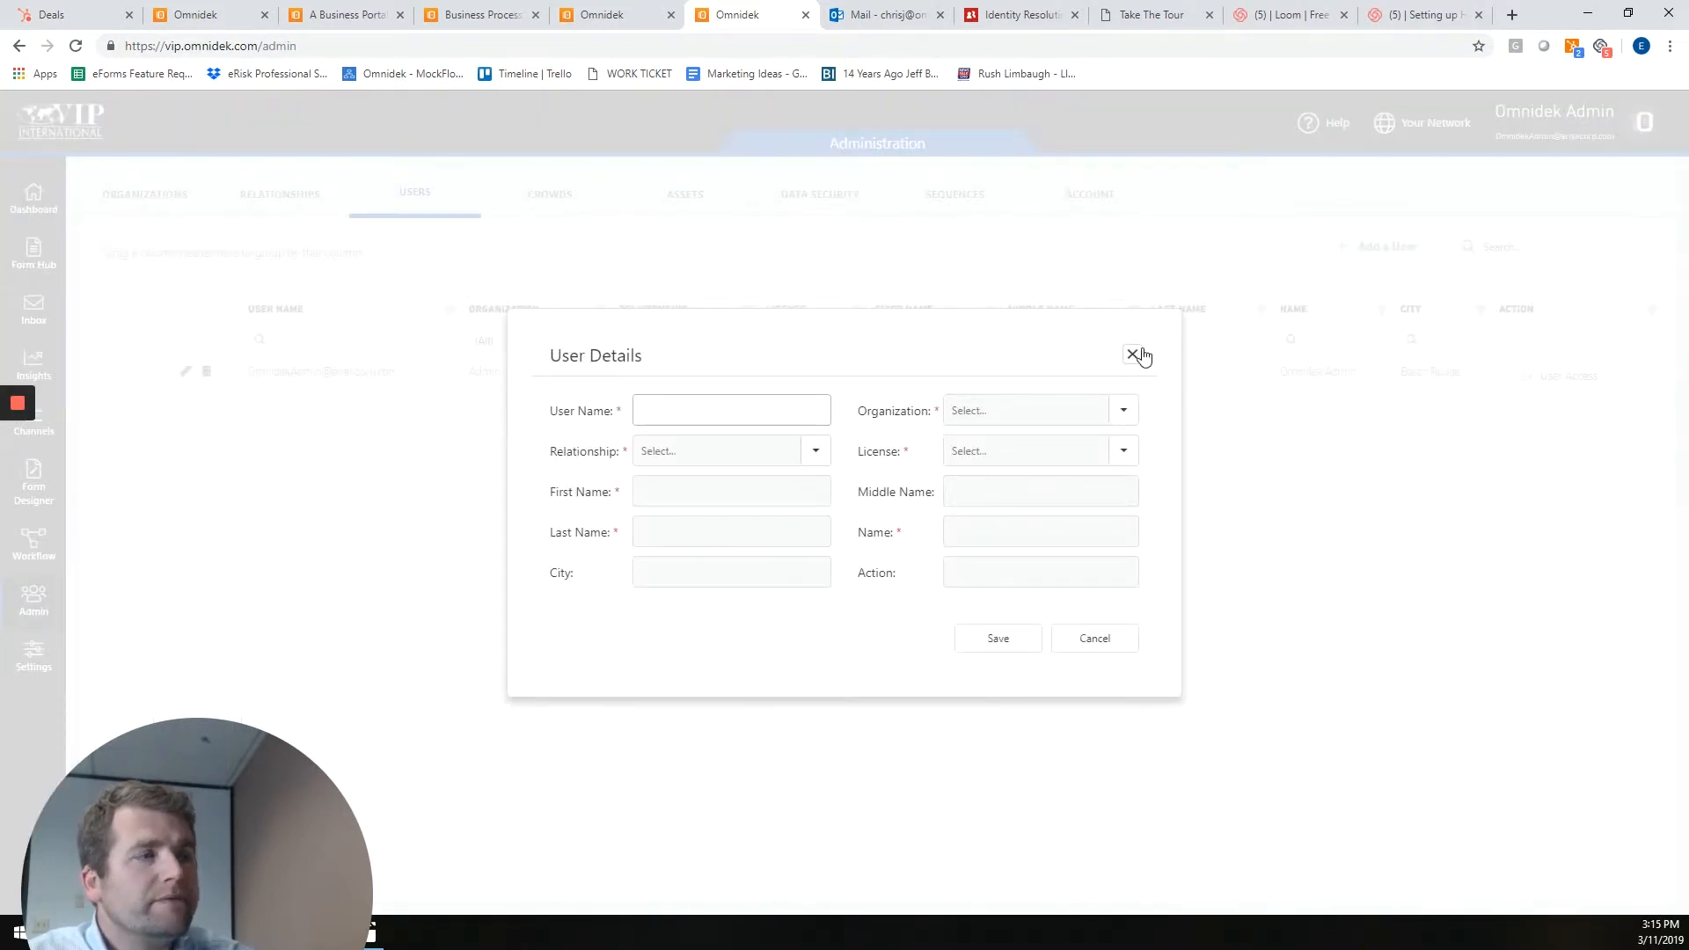
click(1124, 410)
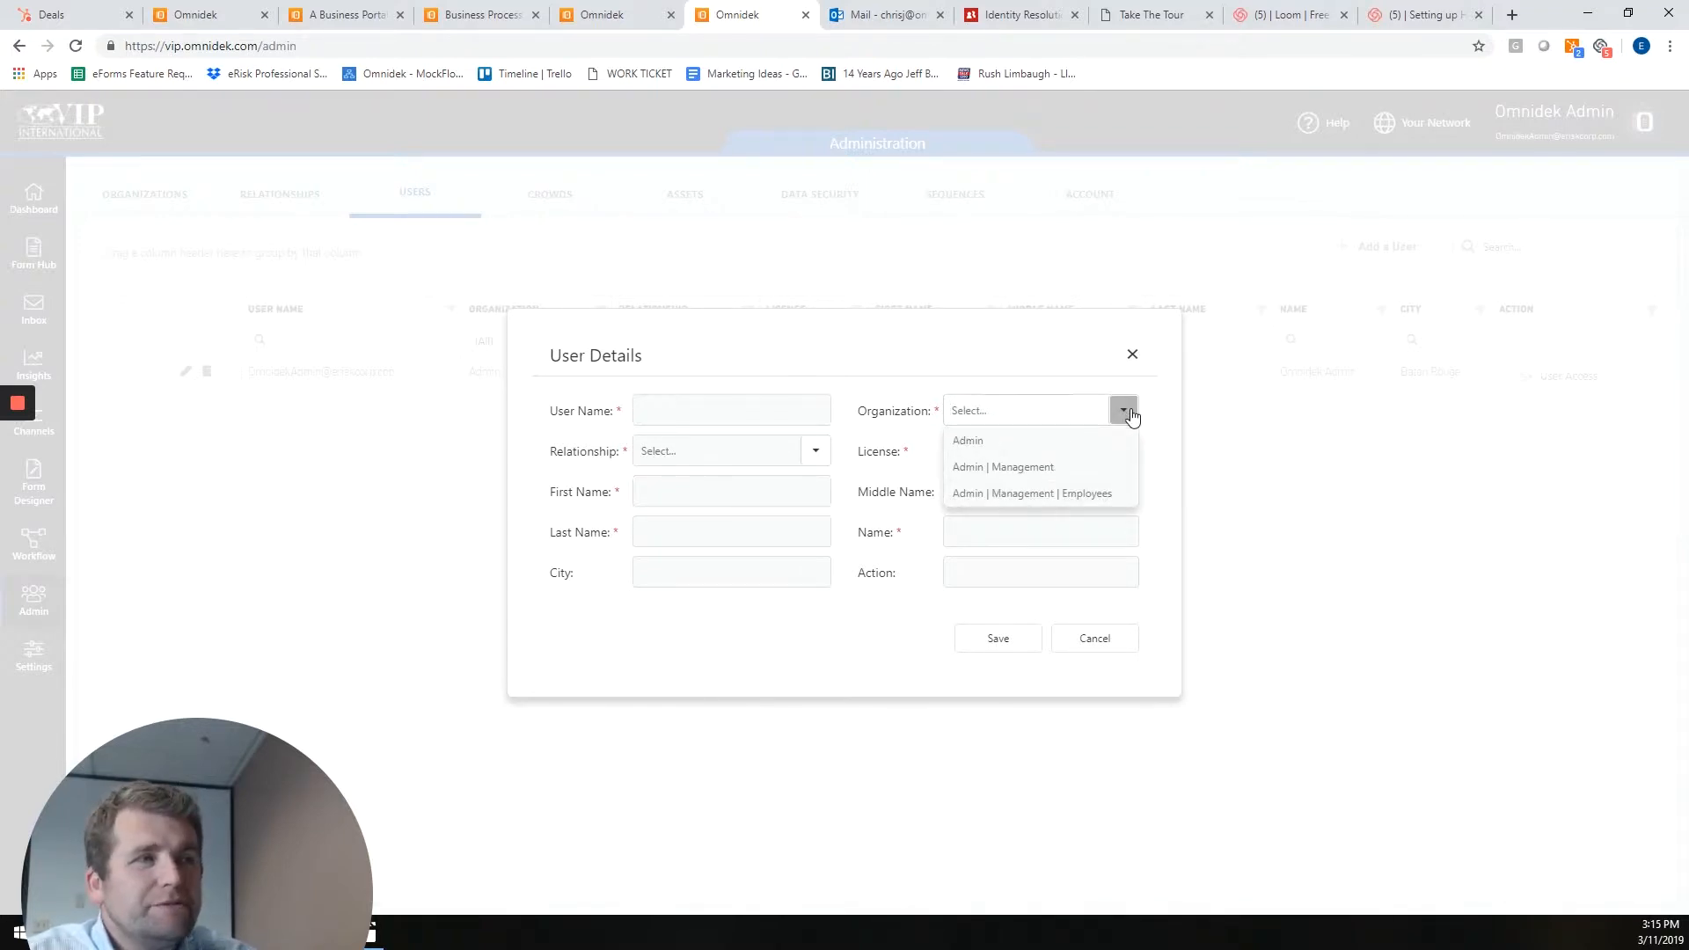
click(1132, 355)
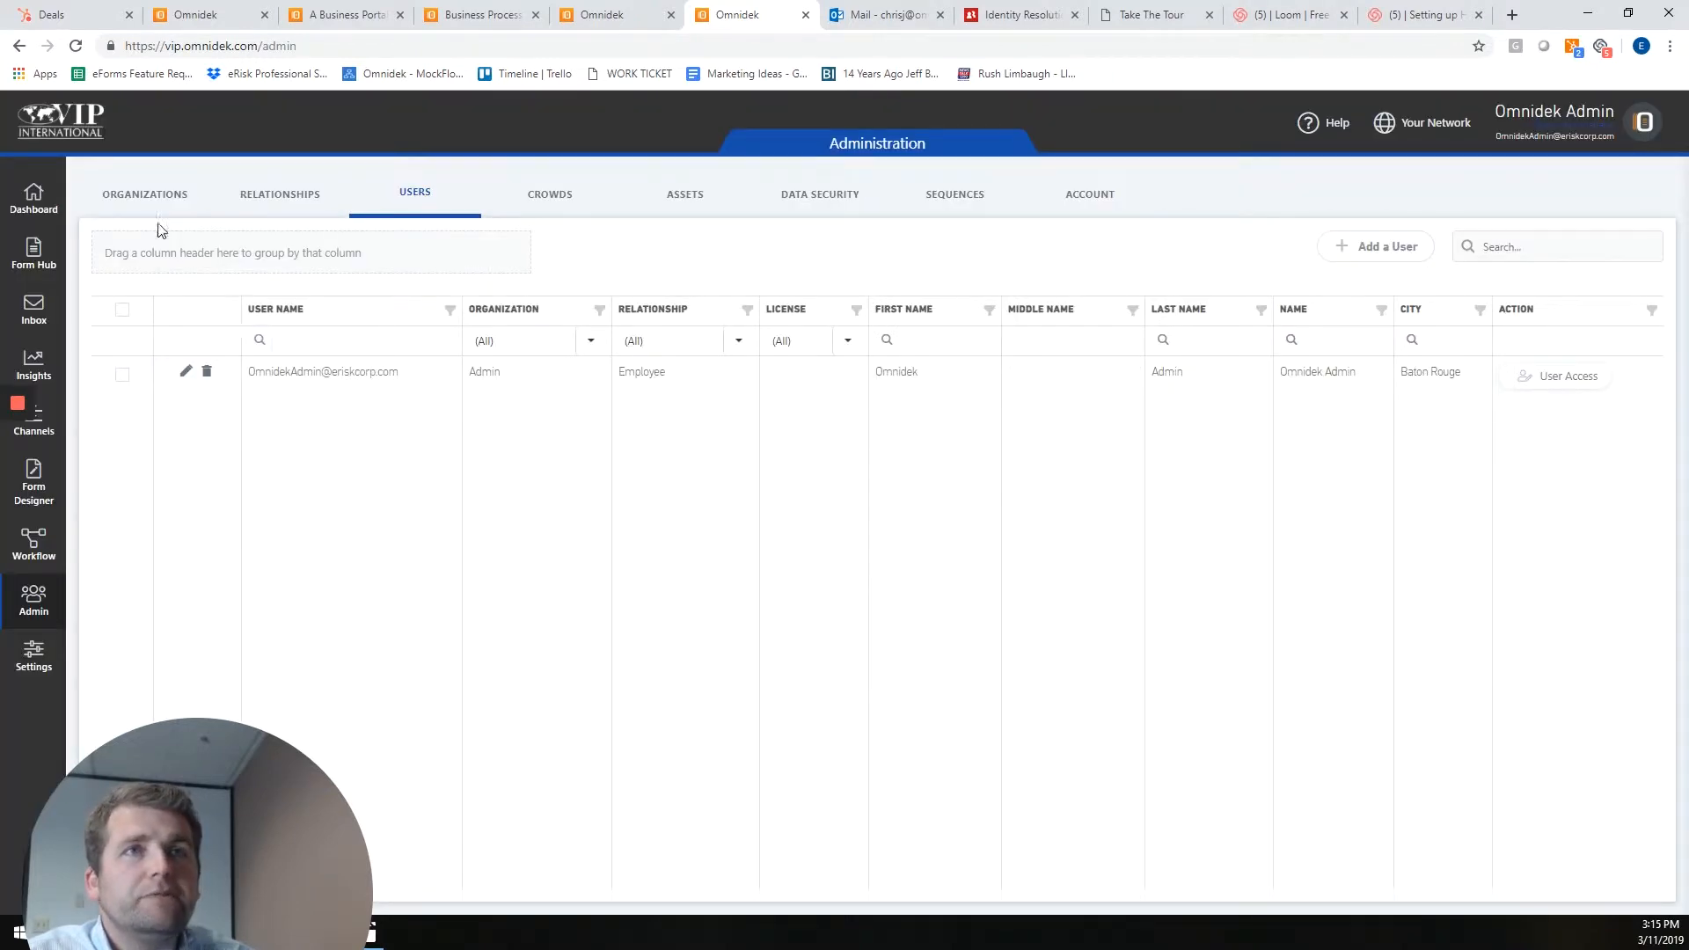
Add an organization named "Project Managers 1" beneath Management in the organization chart
click(145, 195)
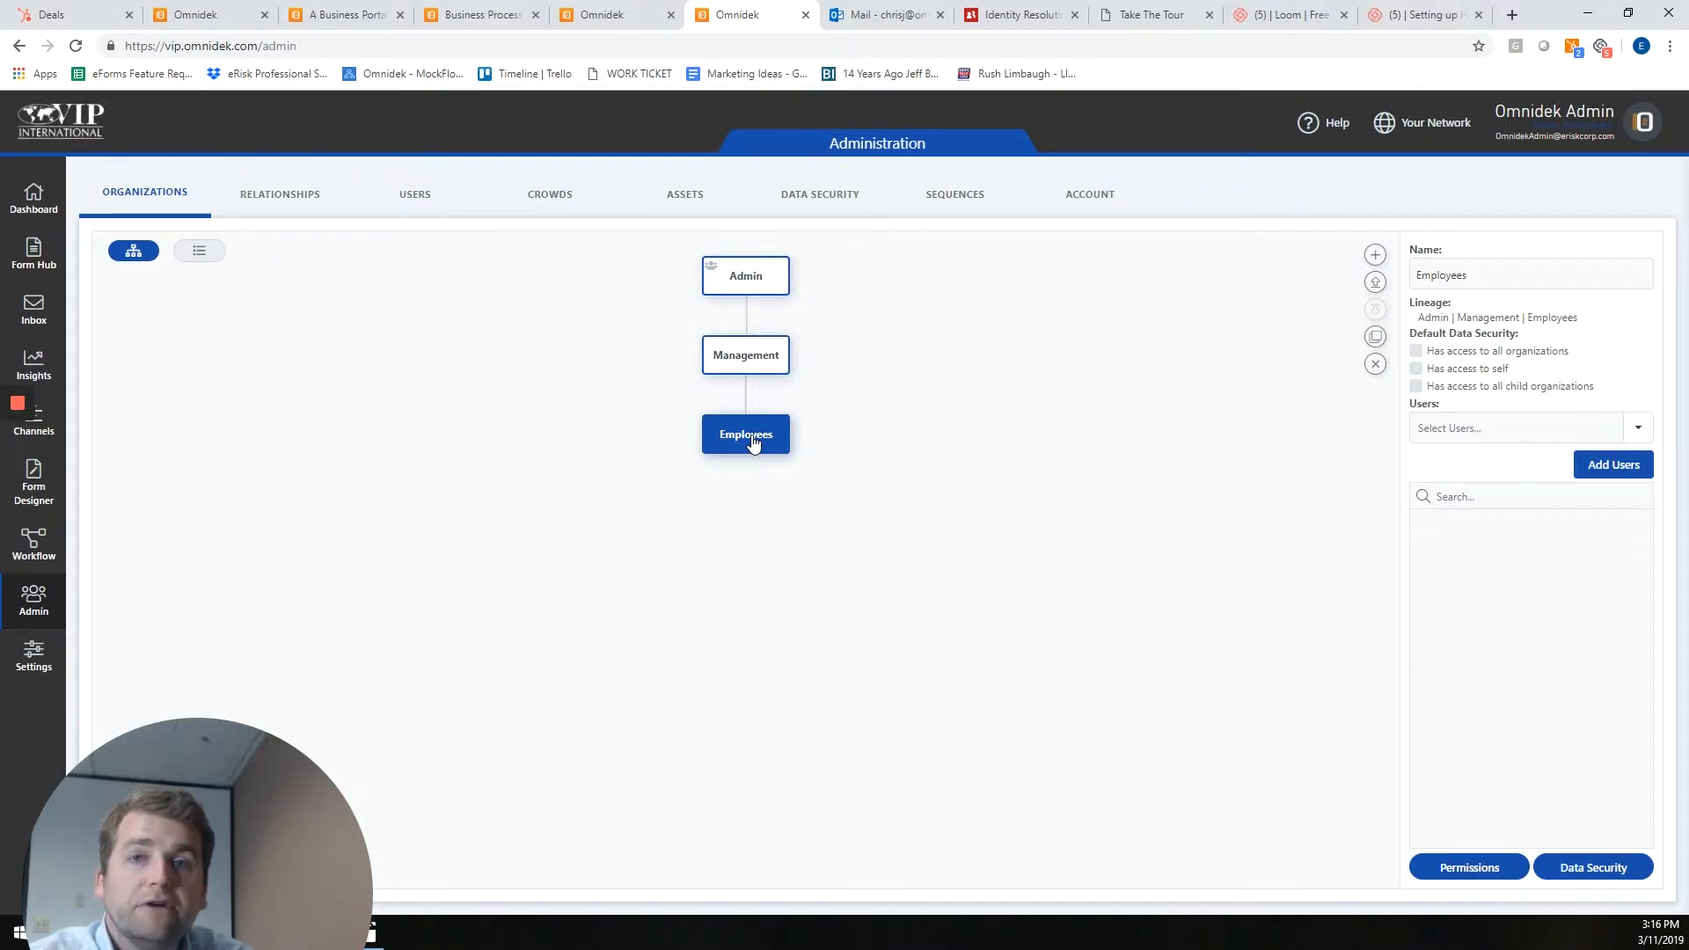
click(769, 369)
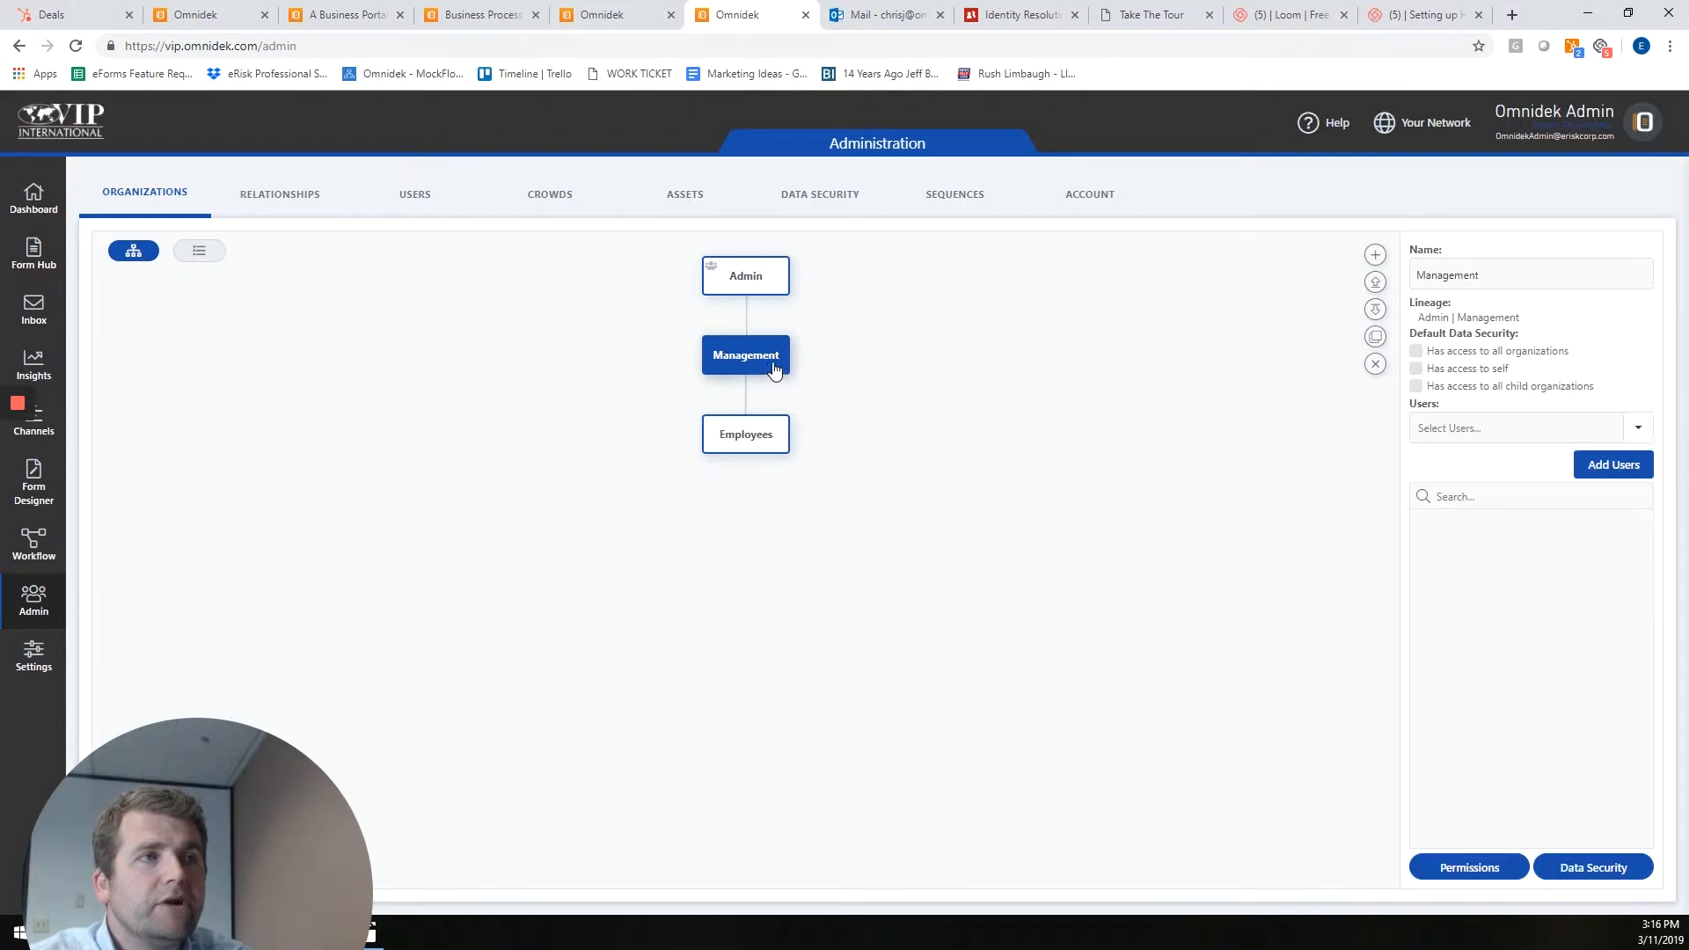
click(1376, 257)
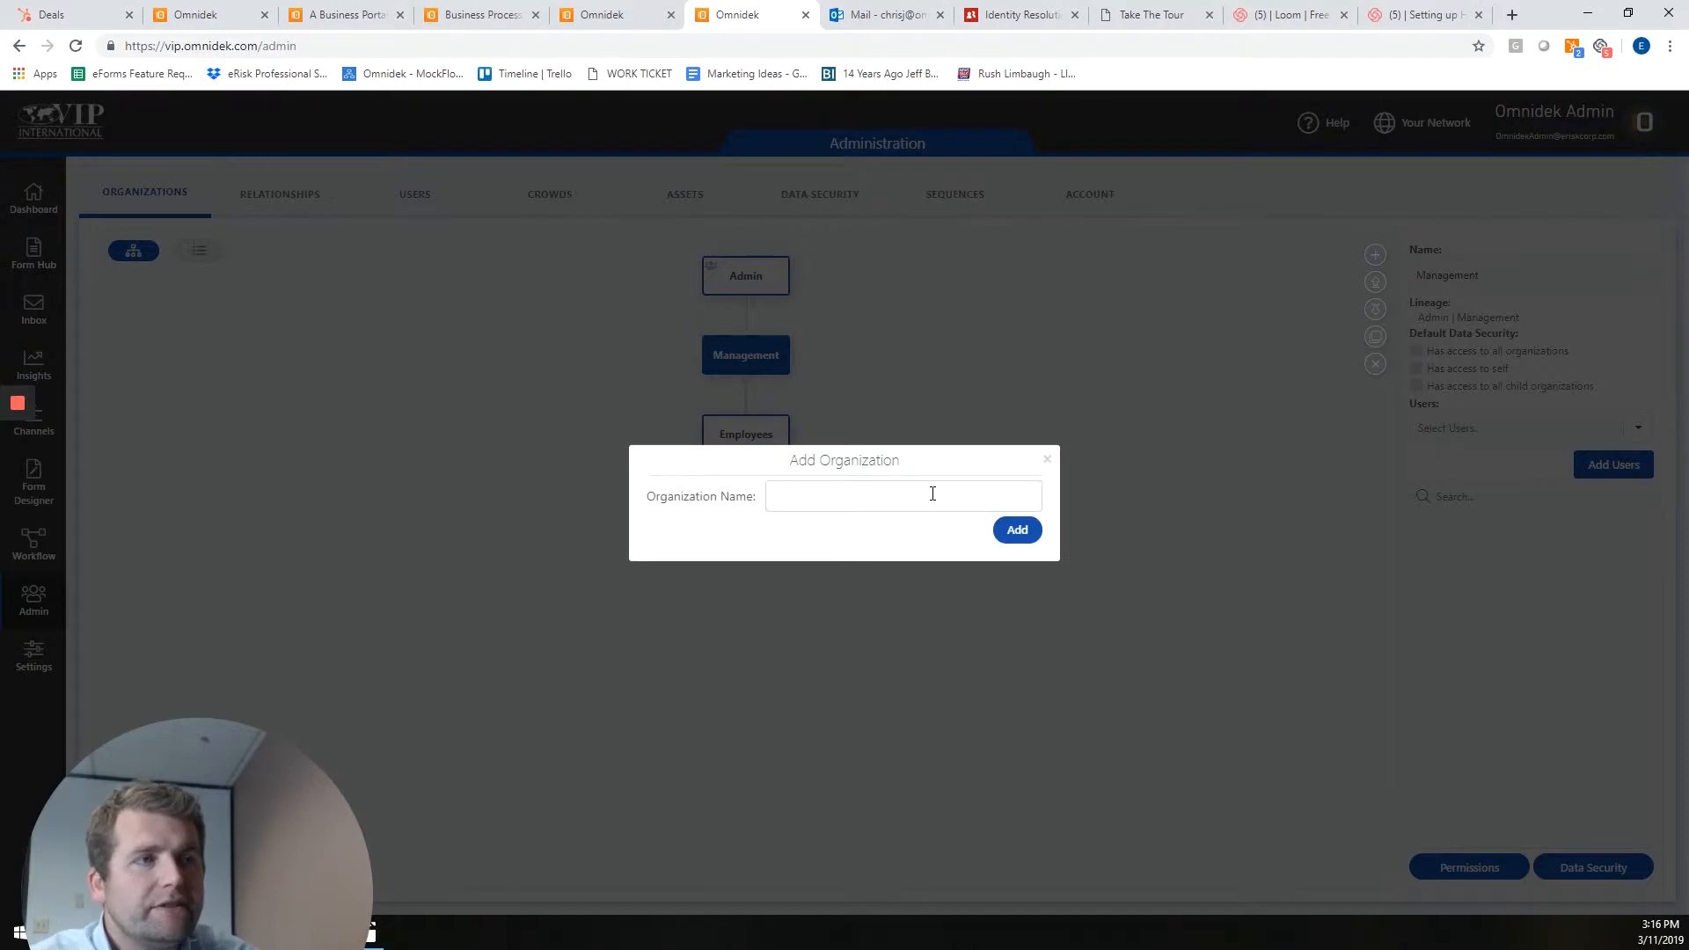
text(P)
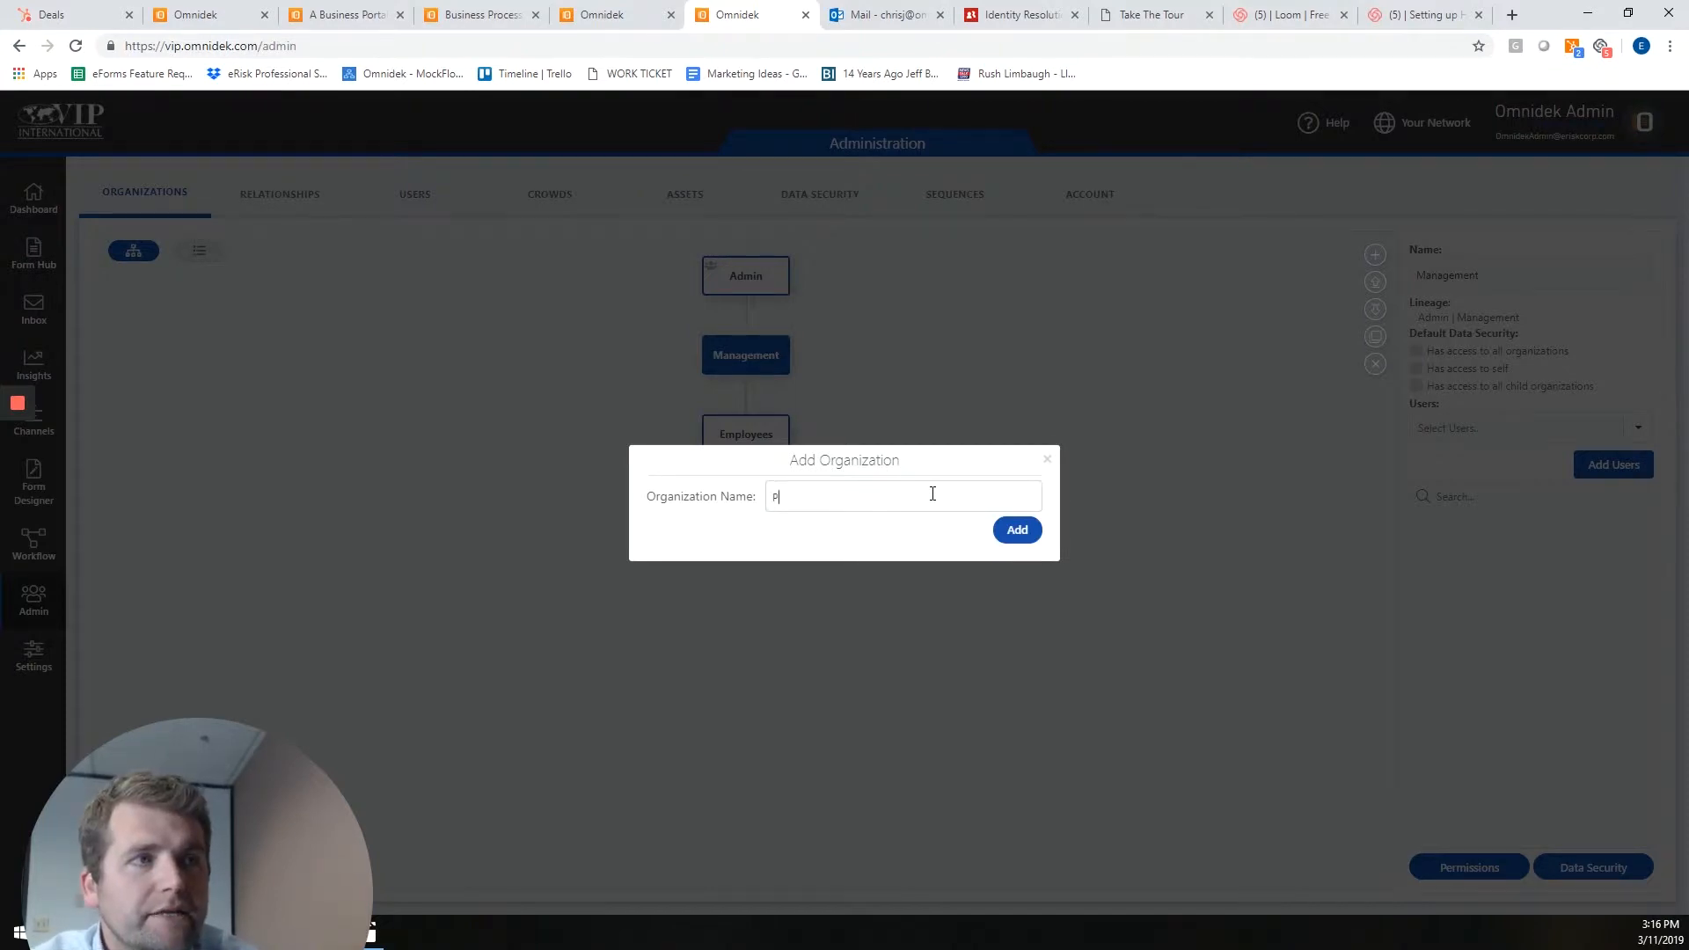
text(roject Managers 1)
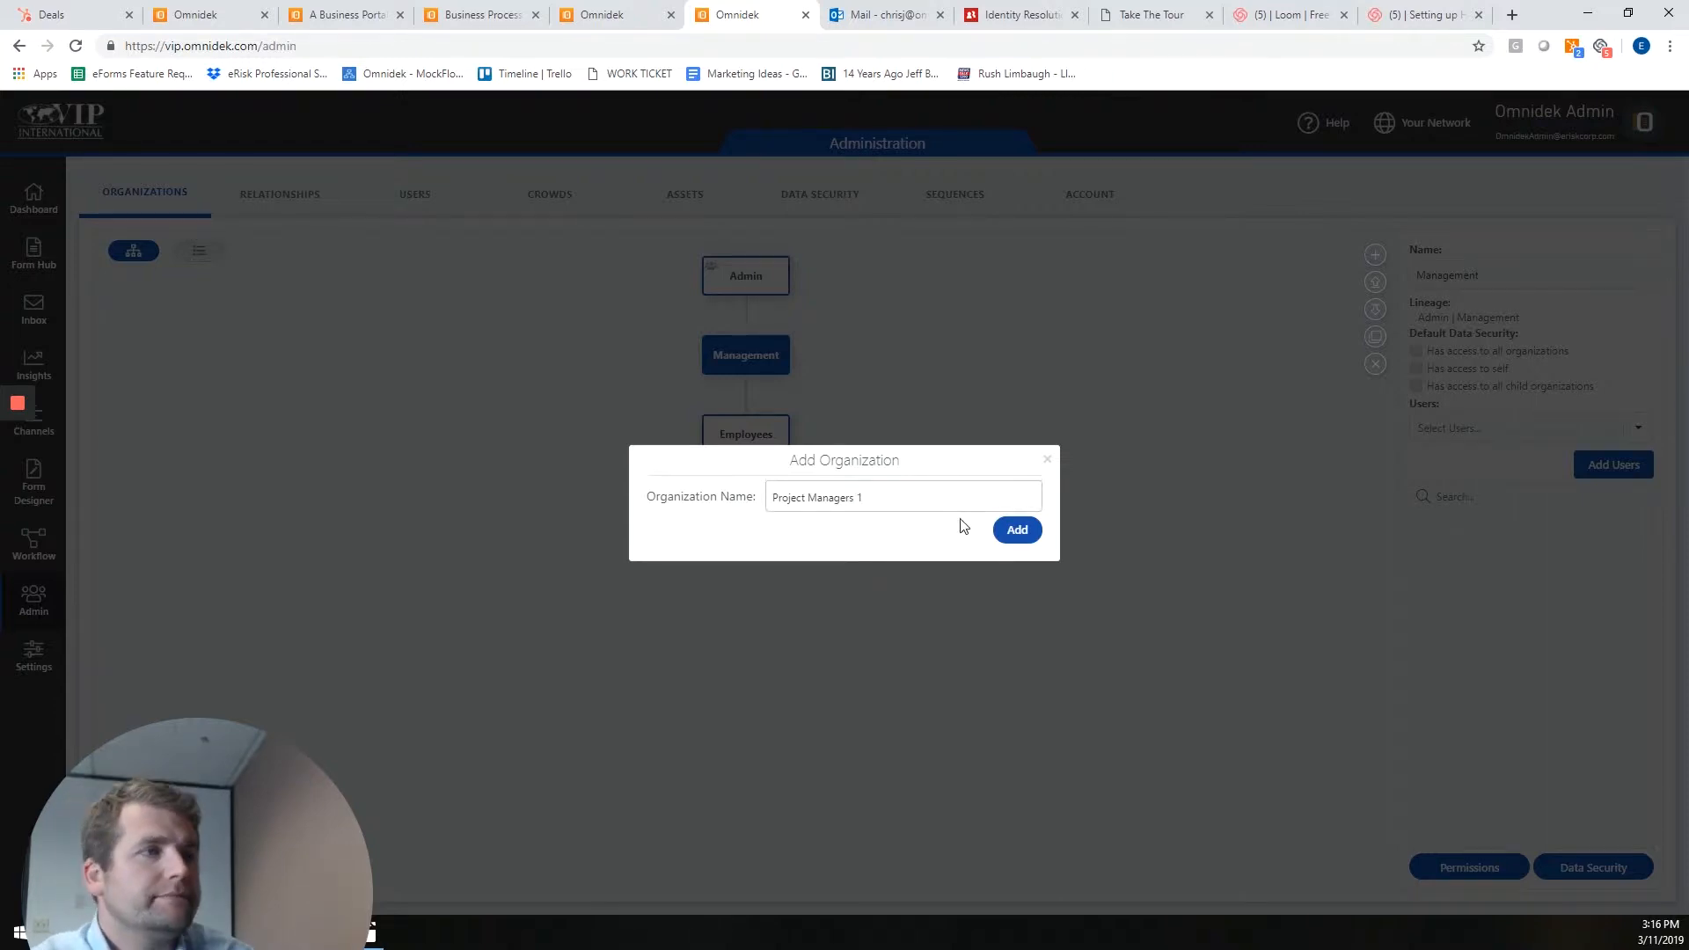
click(1014, 531)
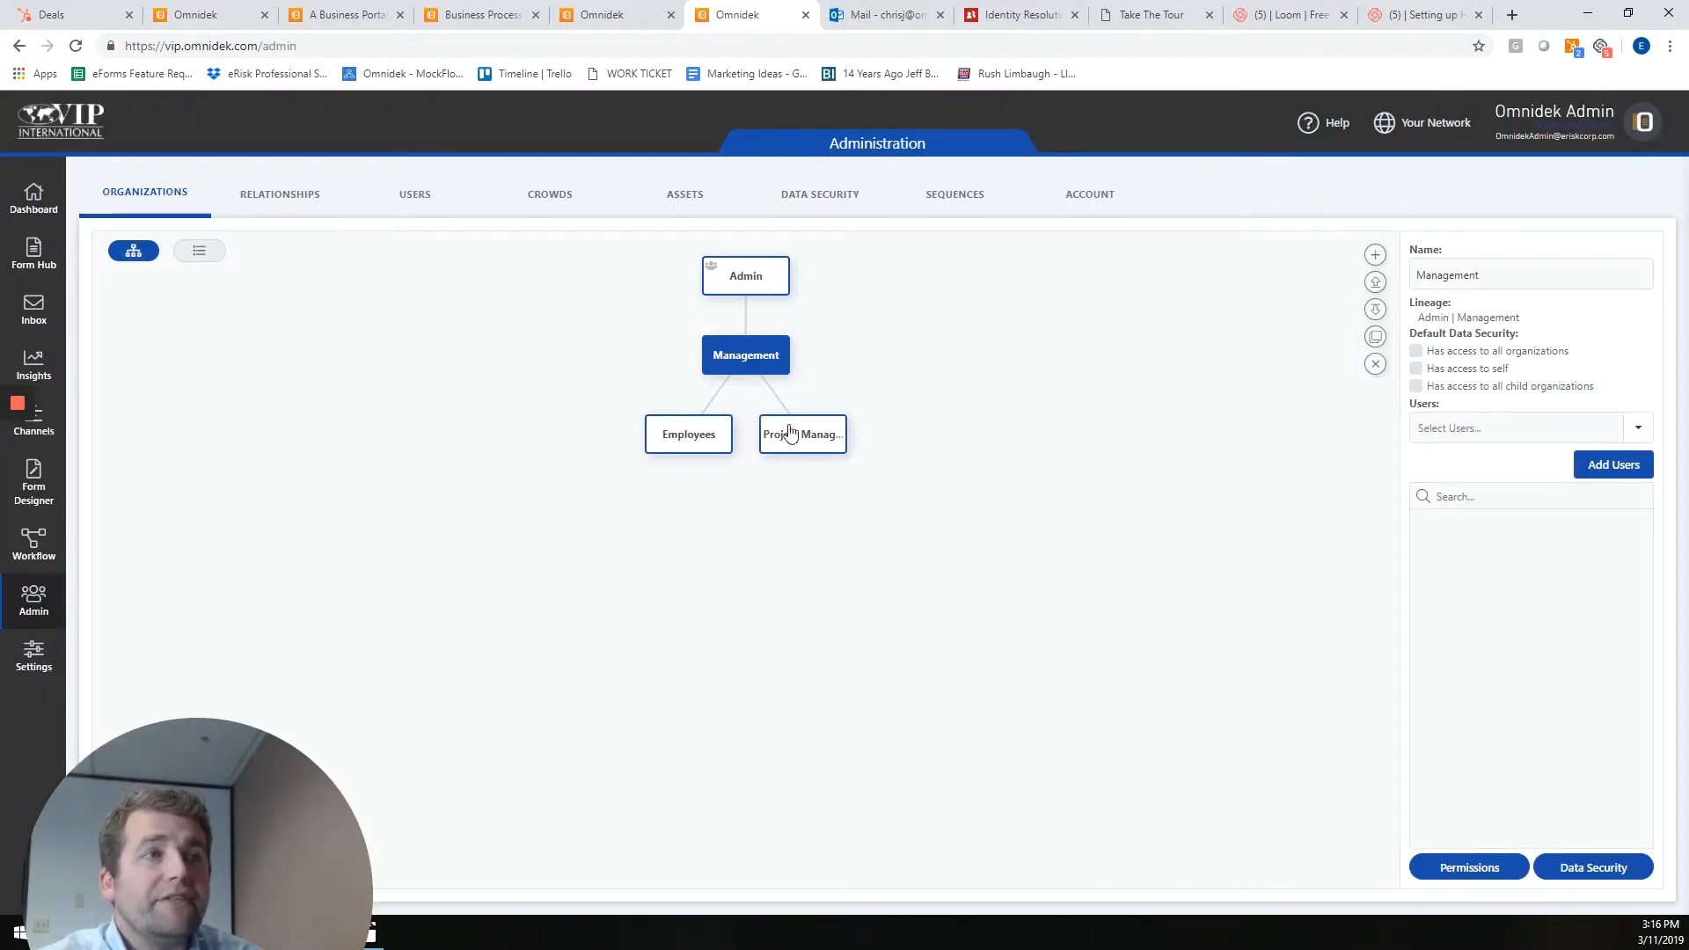
Add an organization named "PM1 Supers" beneath Project Managers 1
click(814, 441)
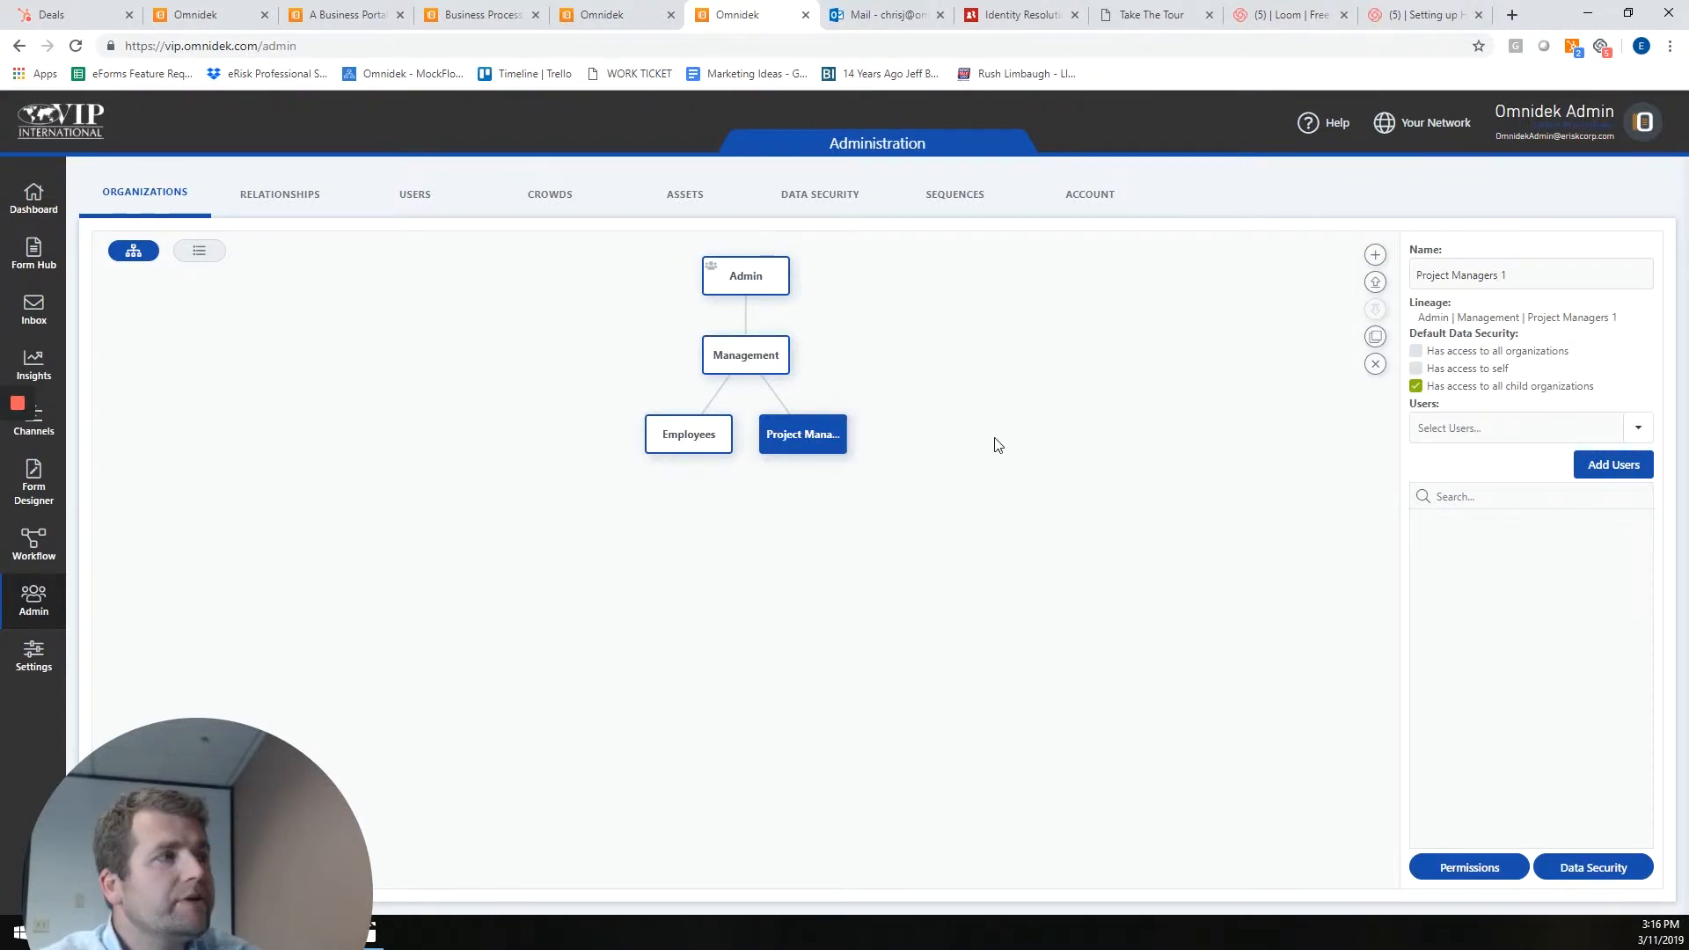
click(1378, 260)
text(PM1)
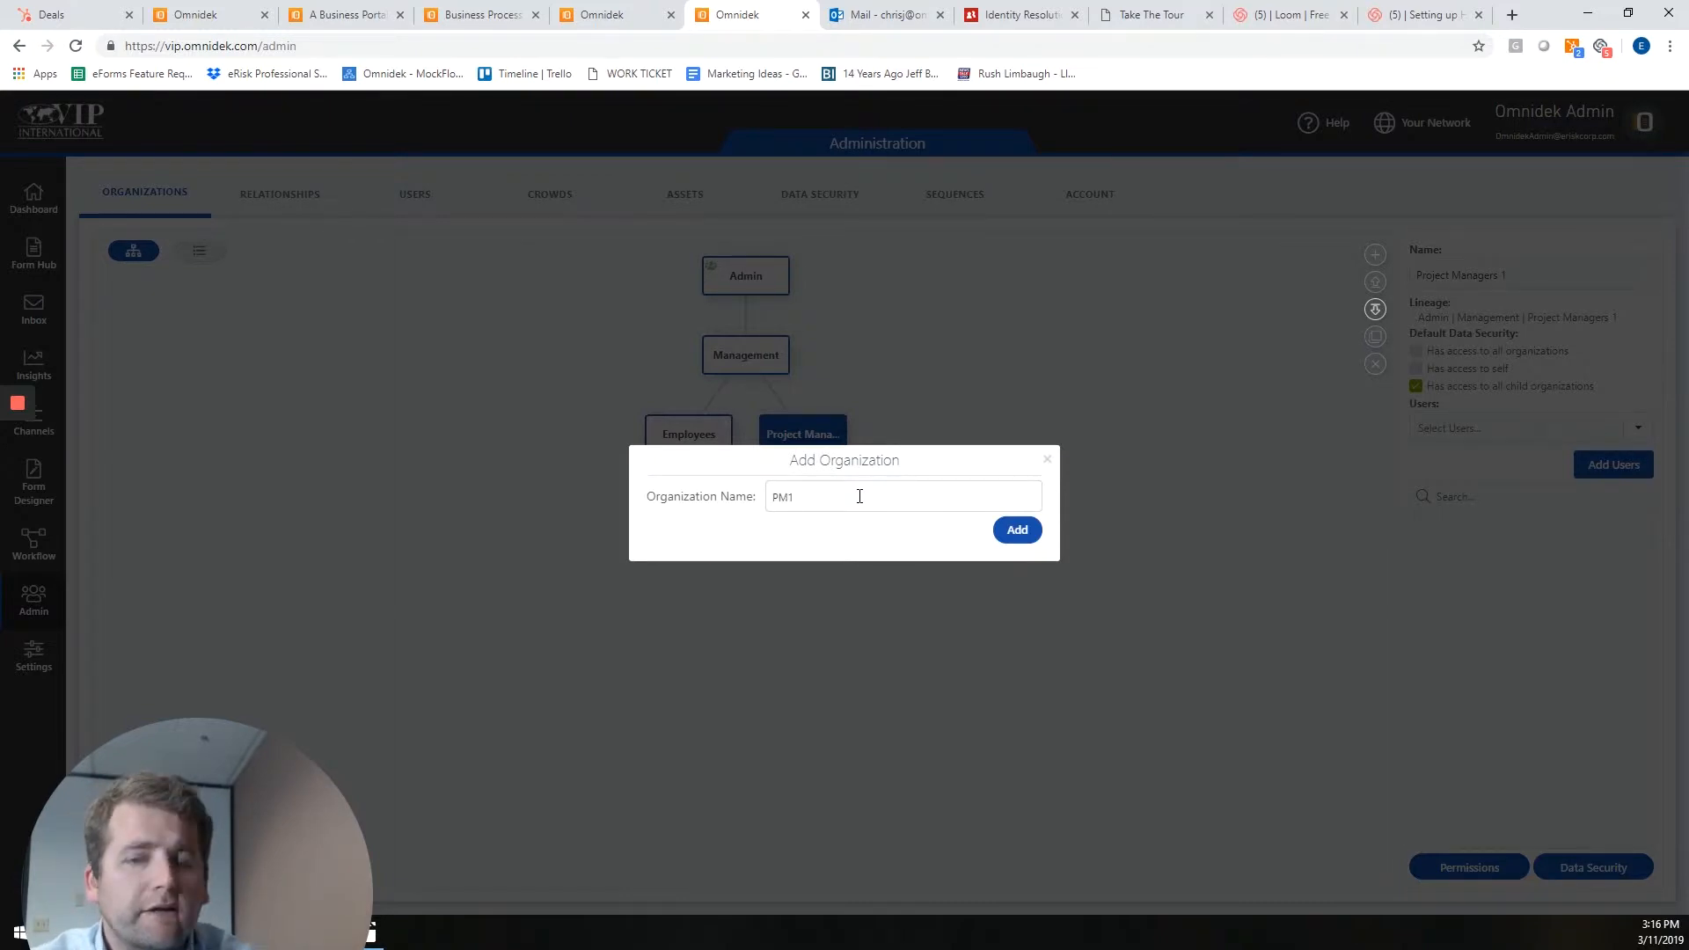
text( Supers)
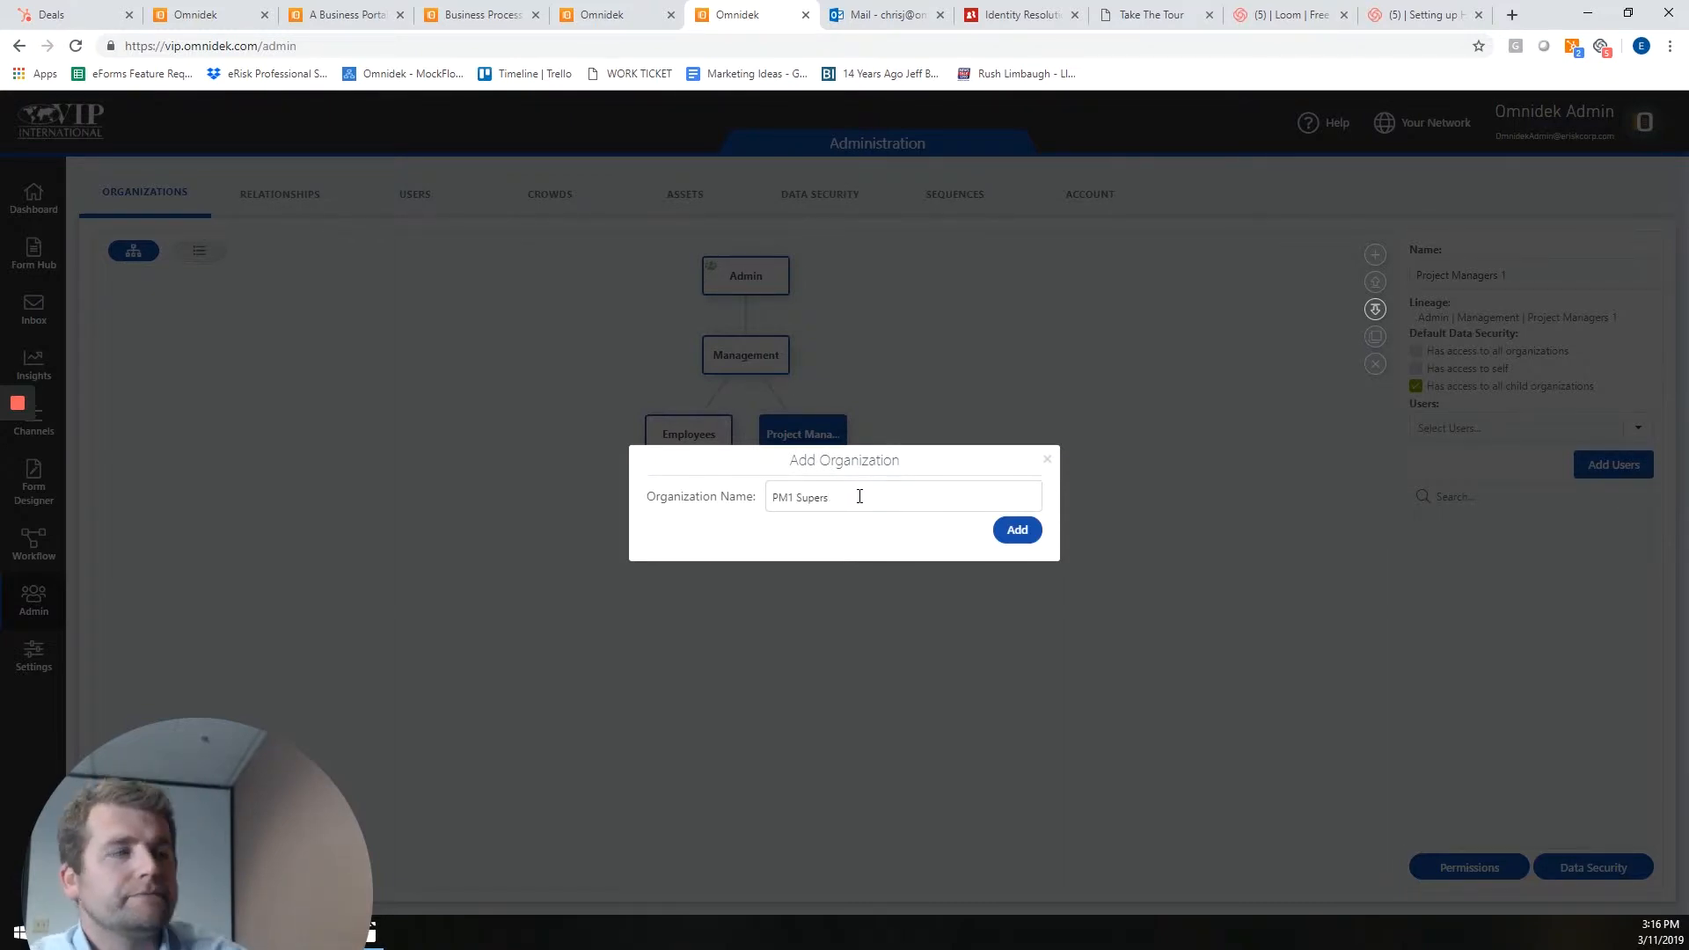
click(1017, 529)
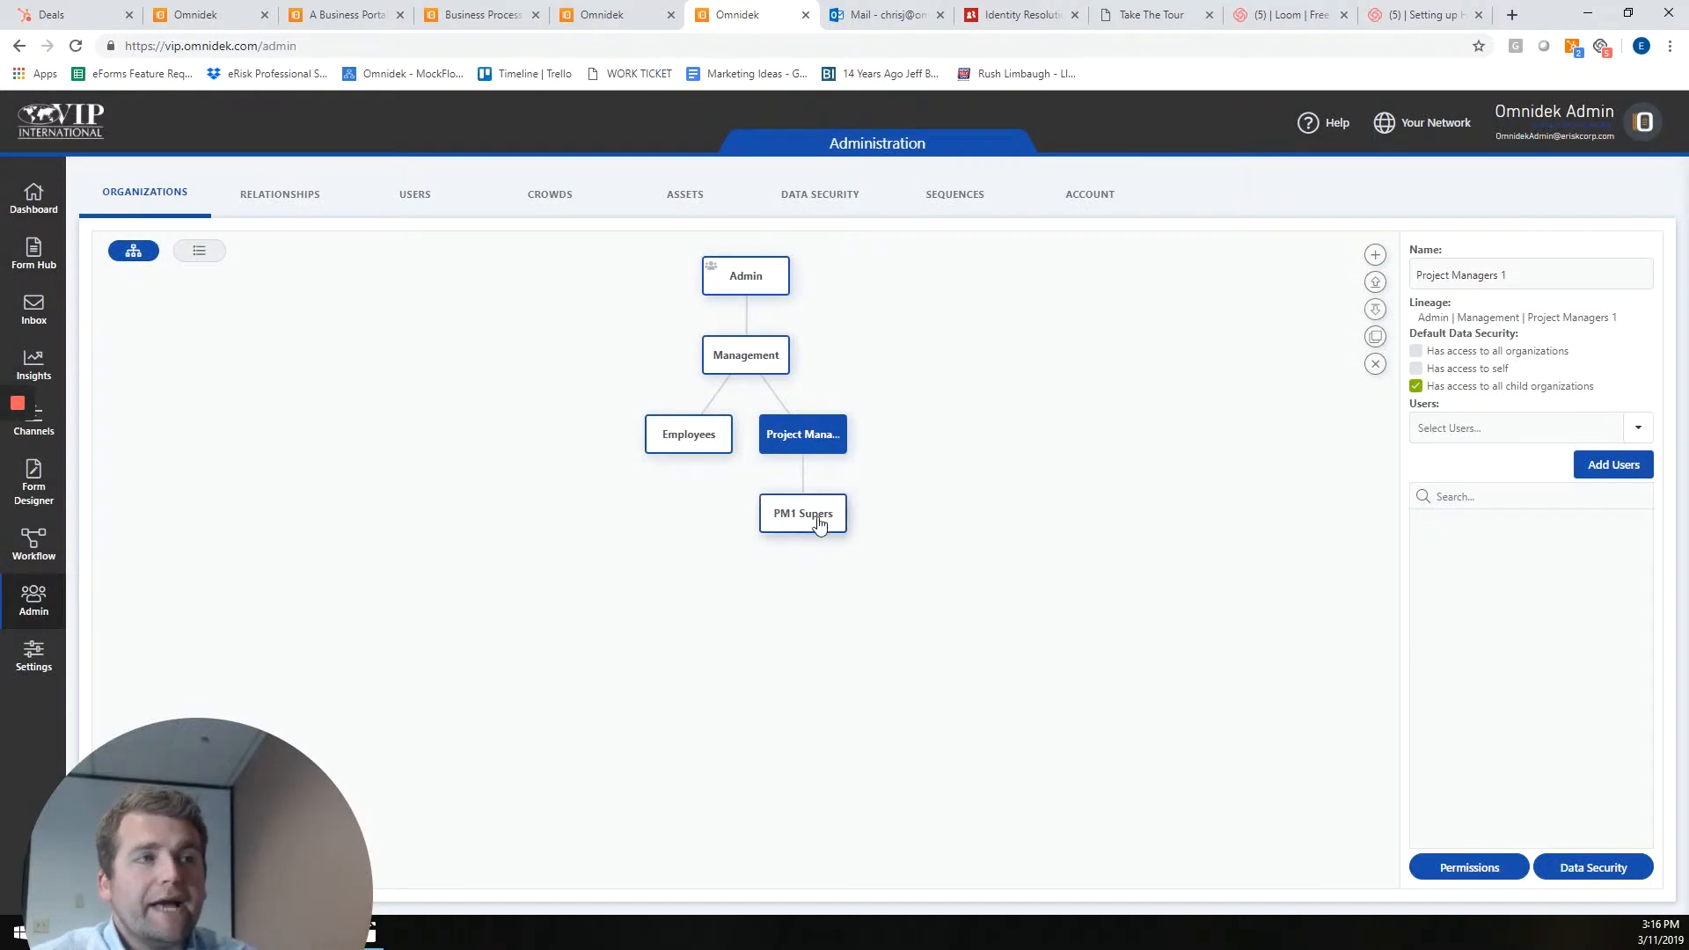
Assign the Omnidek Admin user to the PM1 Supers organization
click(811, 517)
click(807, 441)
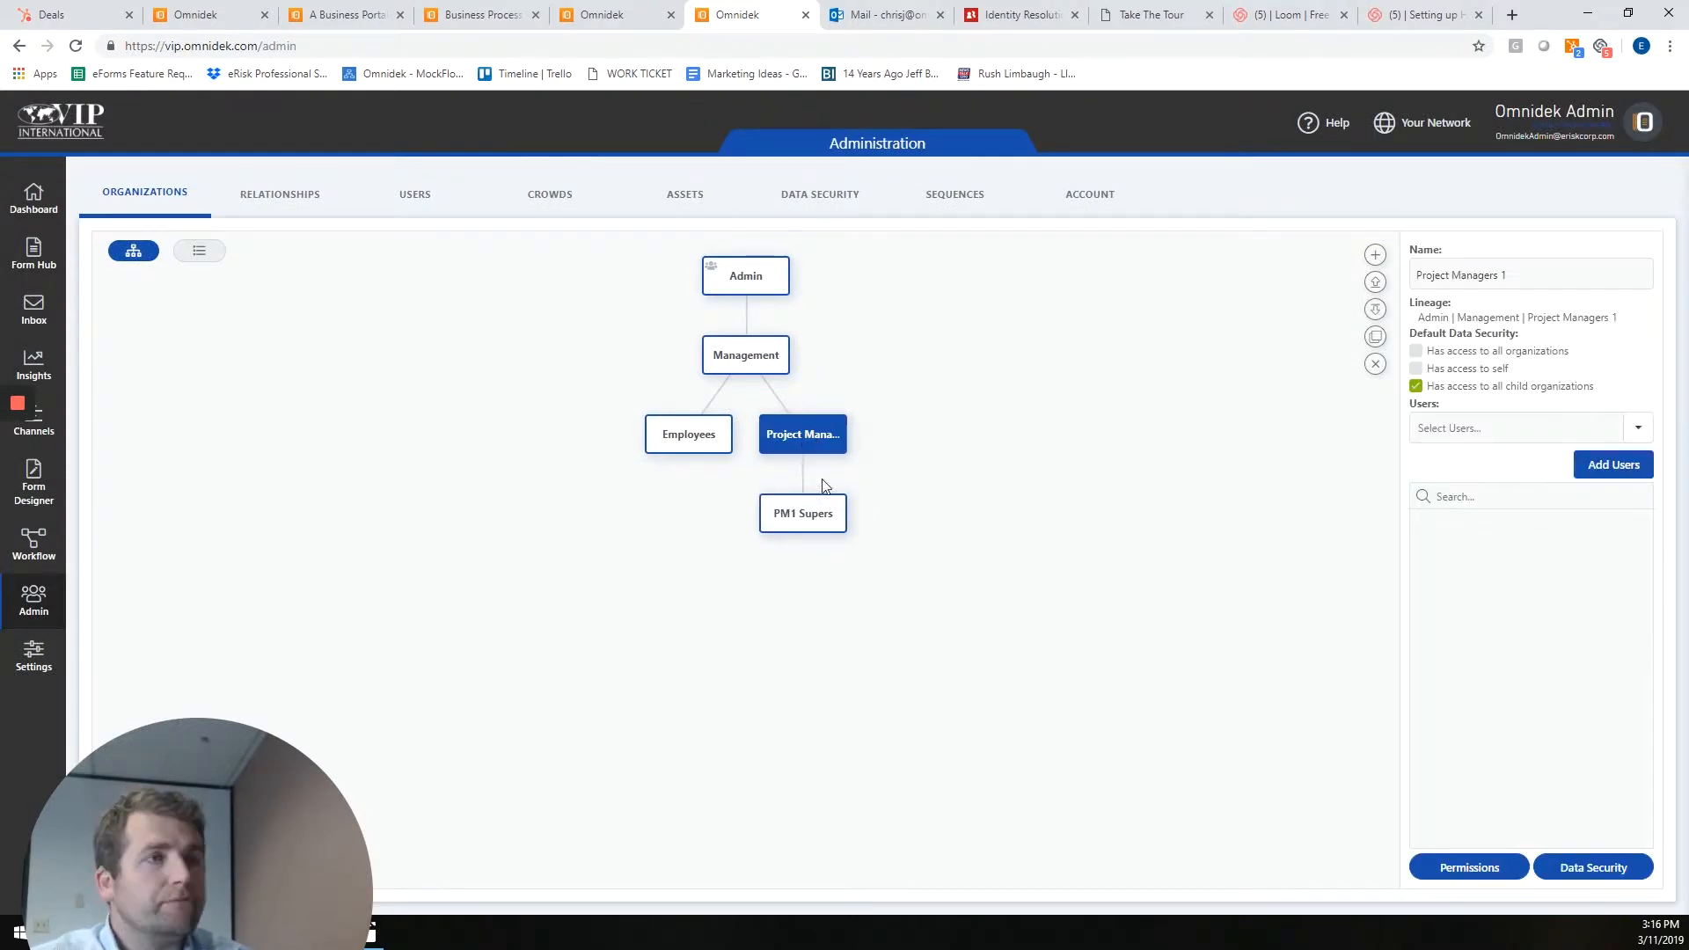
click(820, 529)
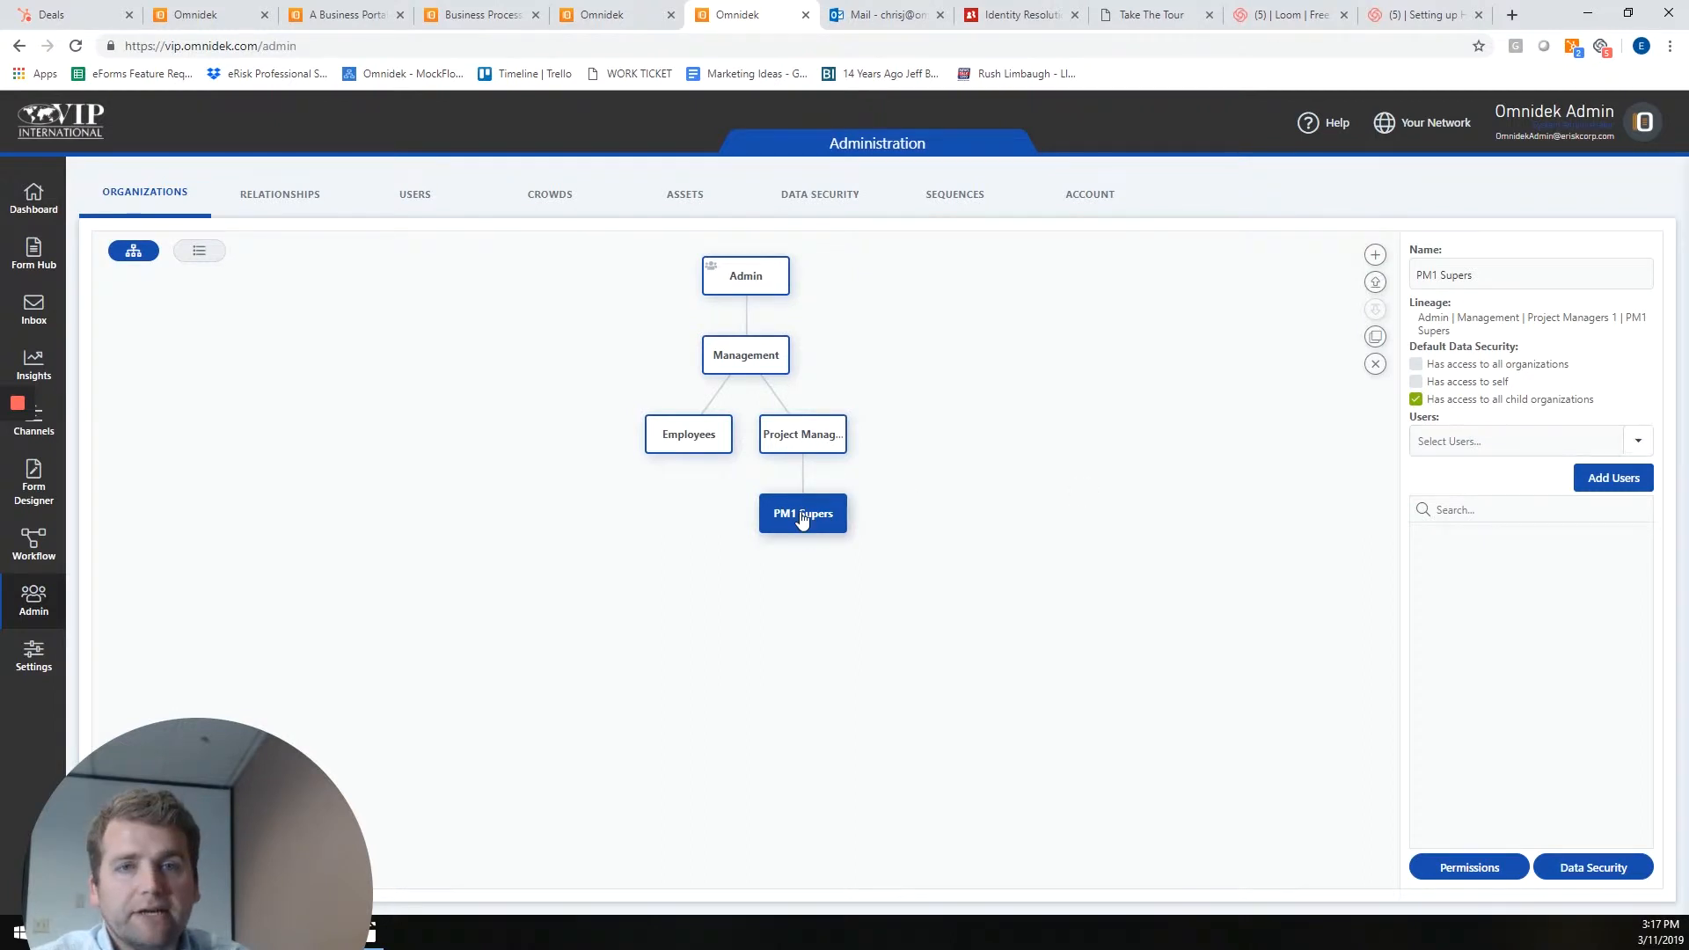
click(1638, 441)
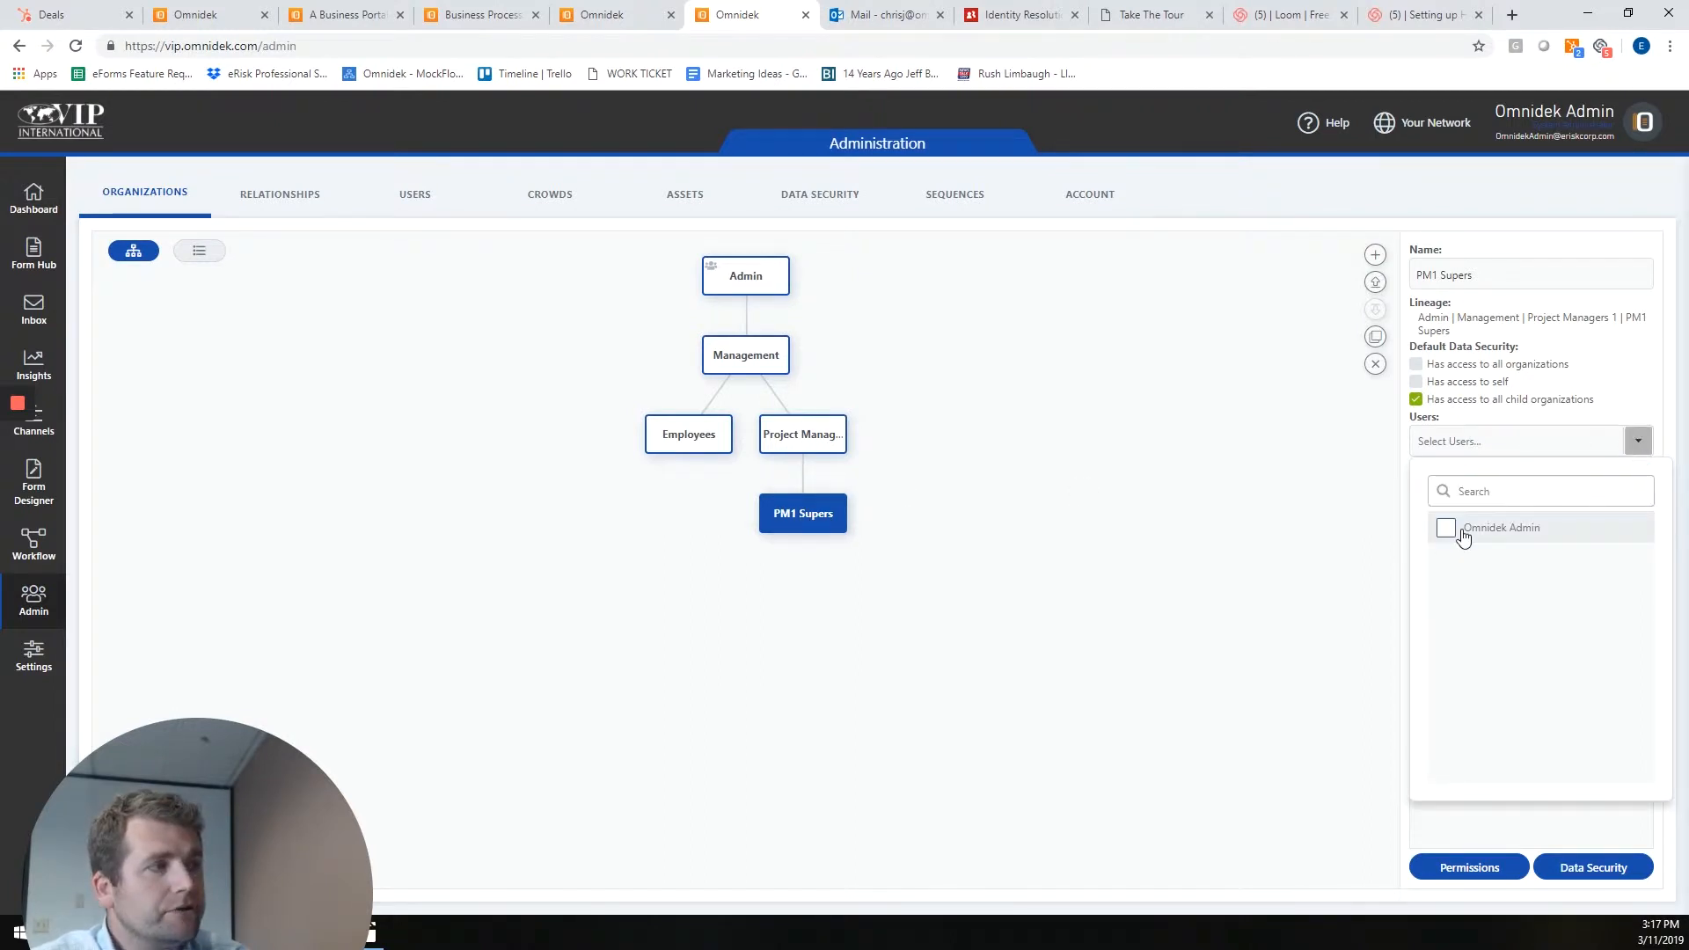
click(1448, 530)
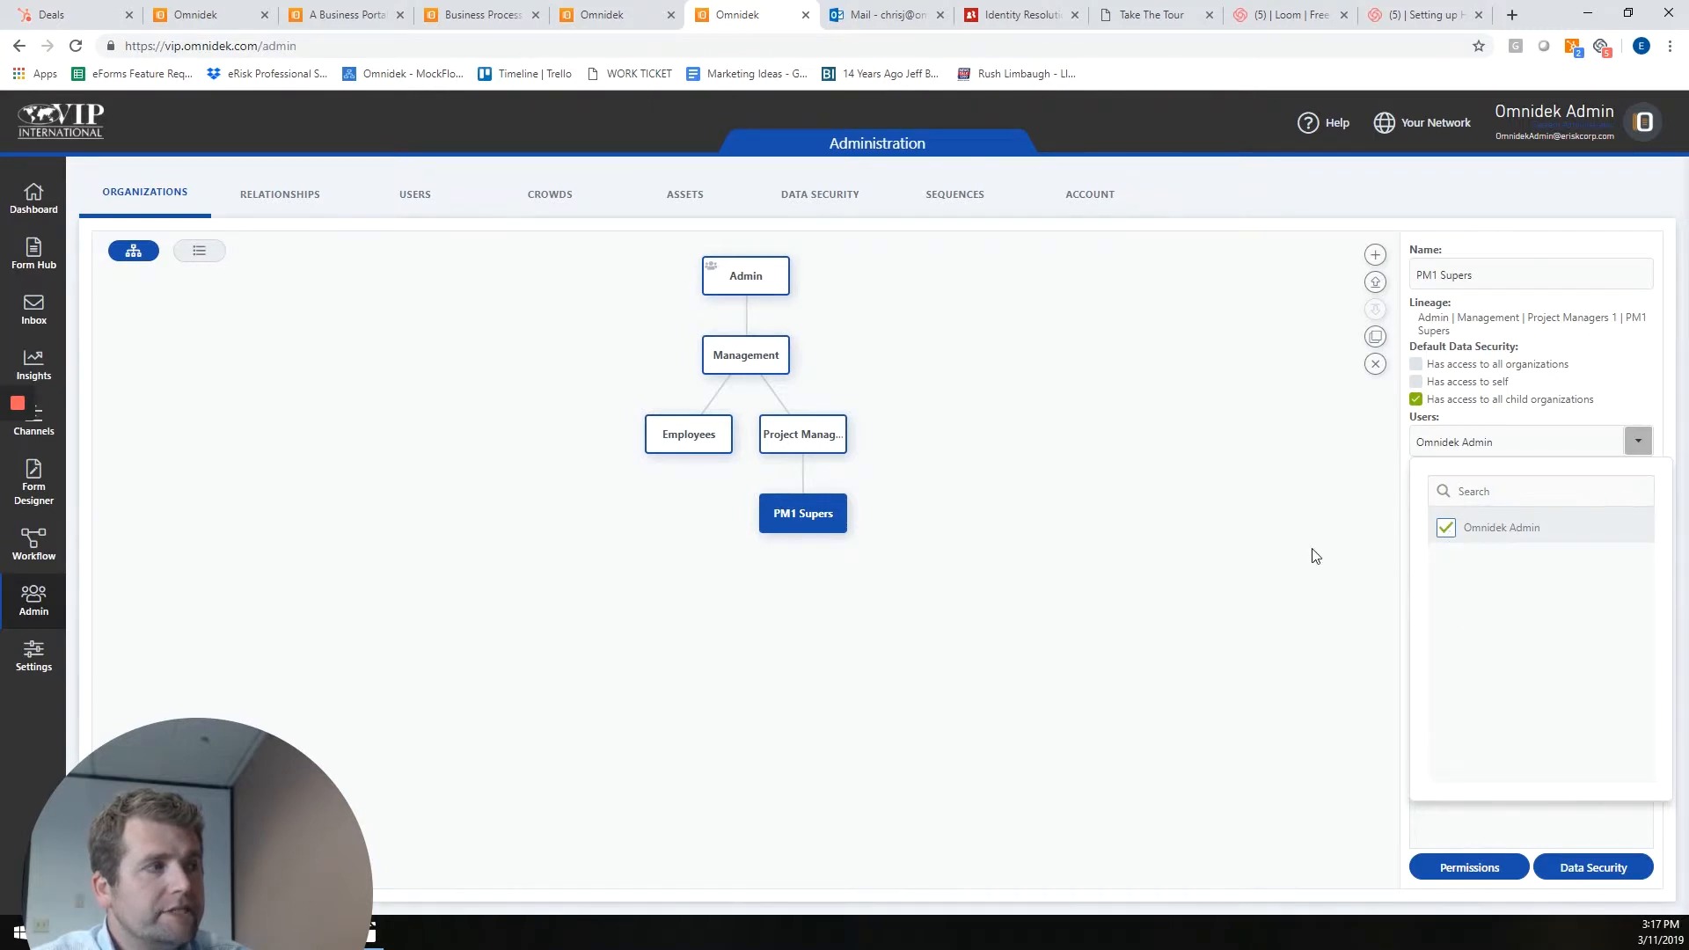
click(1315, 556)
click(1615, 479)
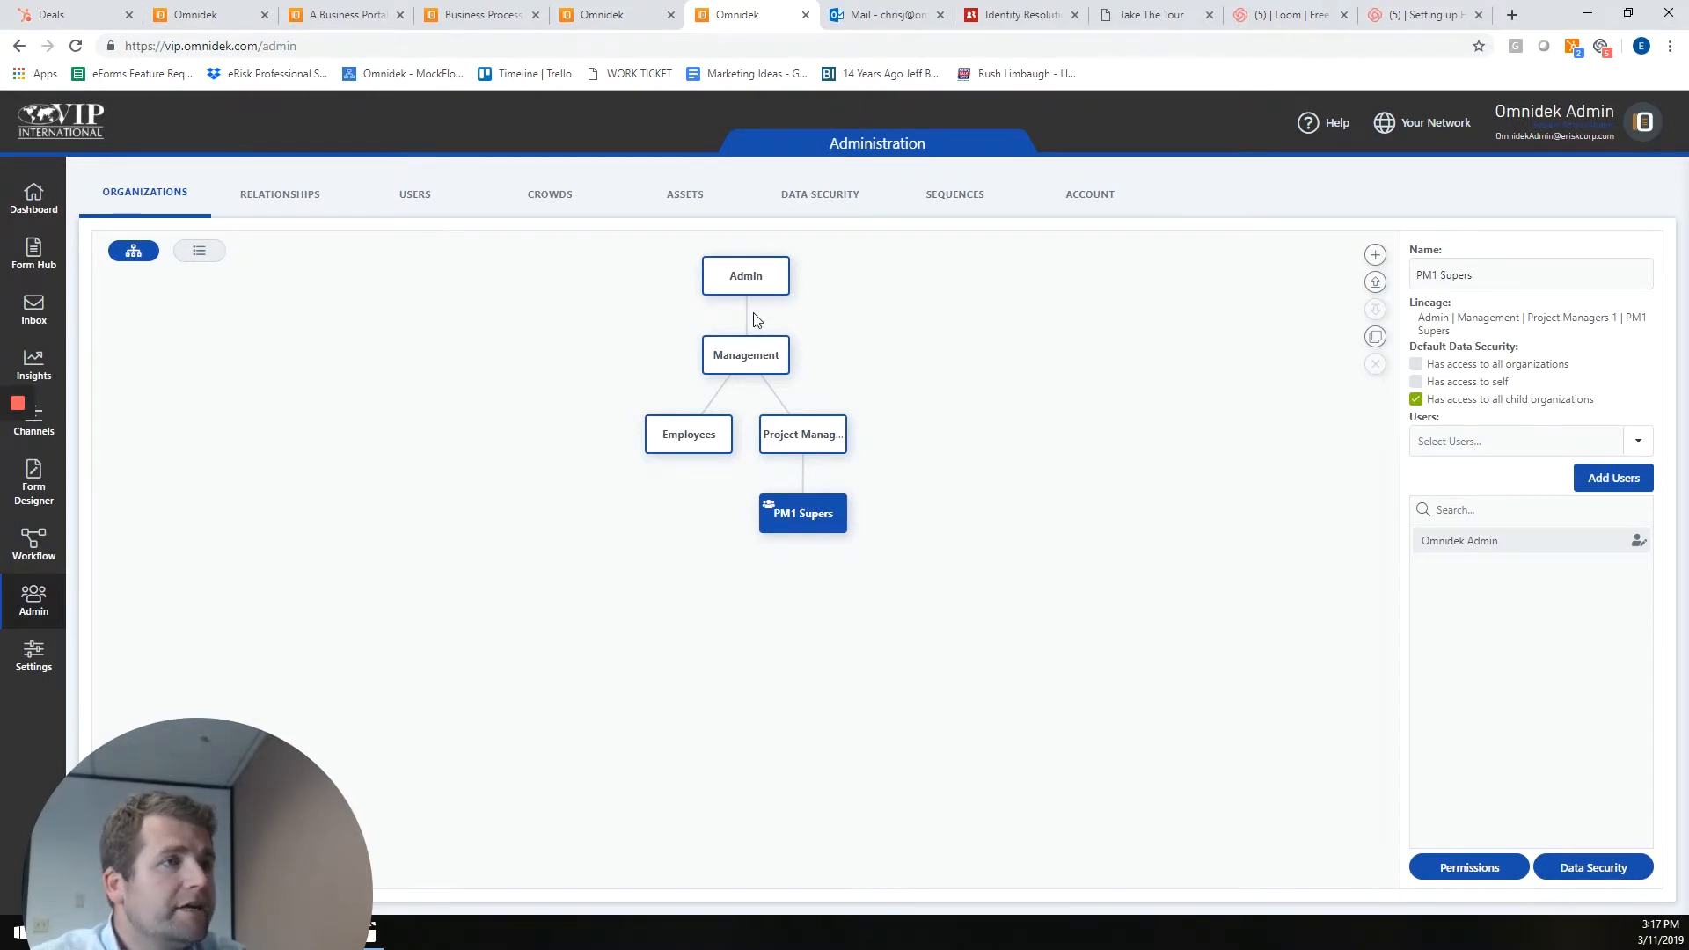
Move the Omnidek Admin user back to the top-level Admin organization
click(749, 280)
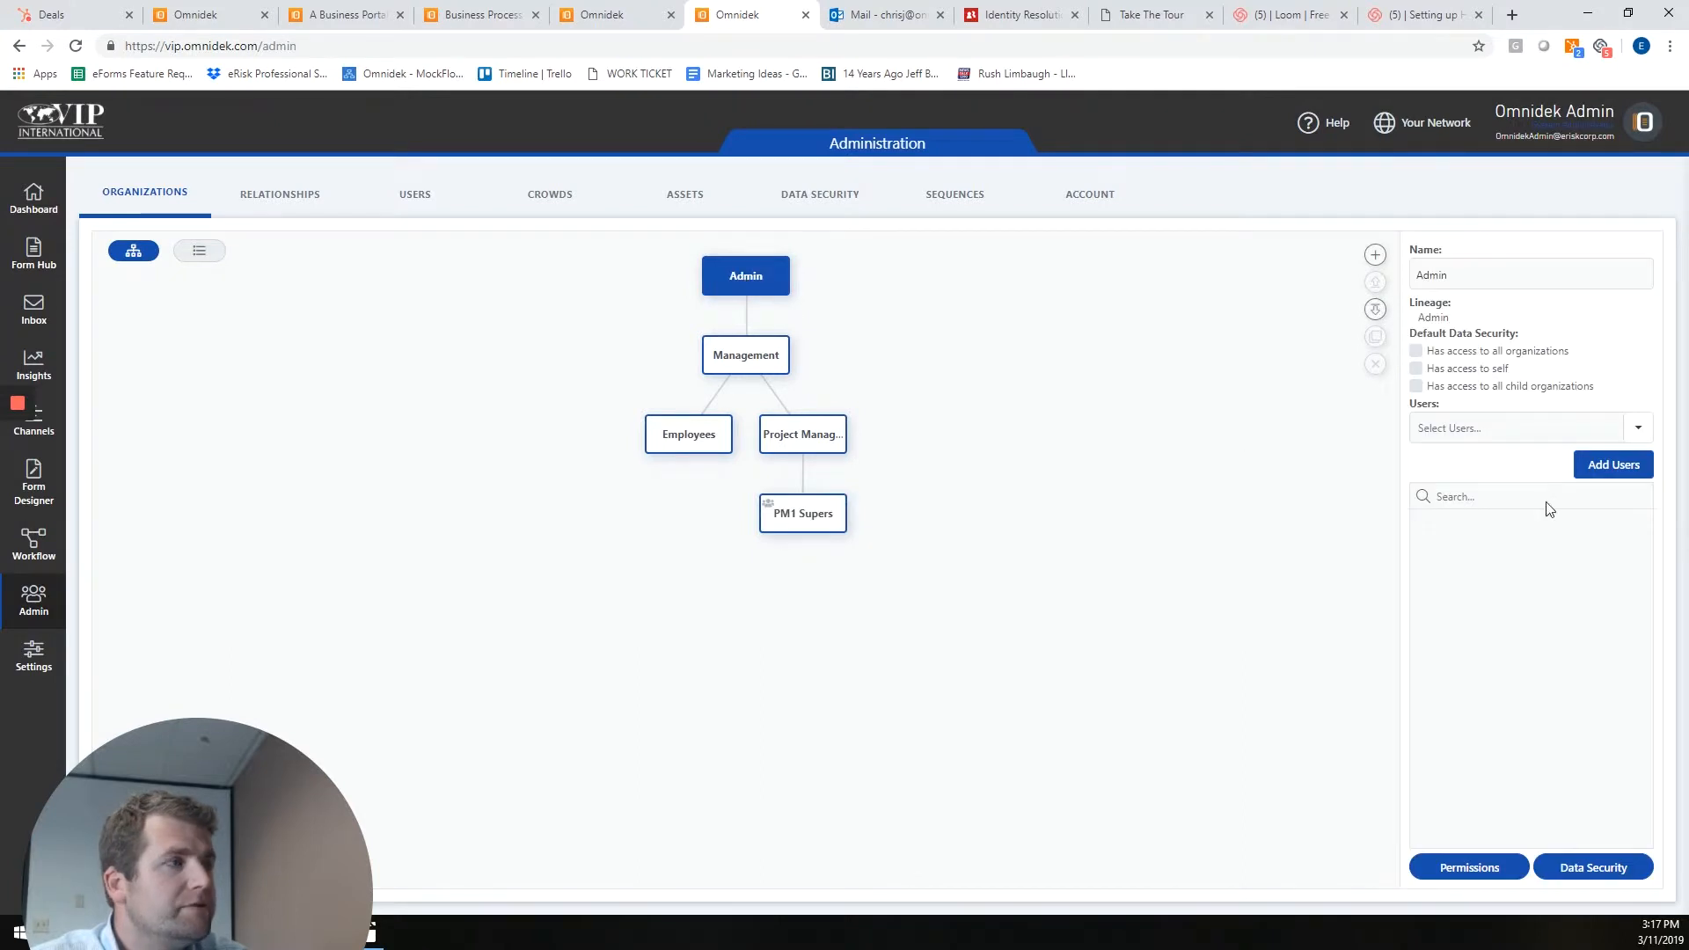
click(1633, 428)
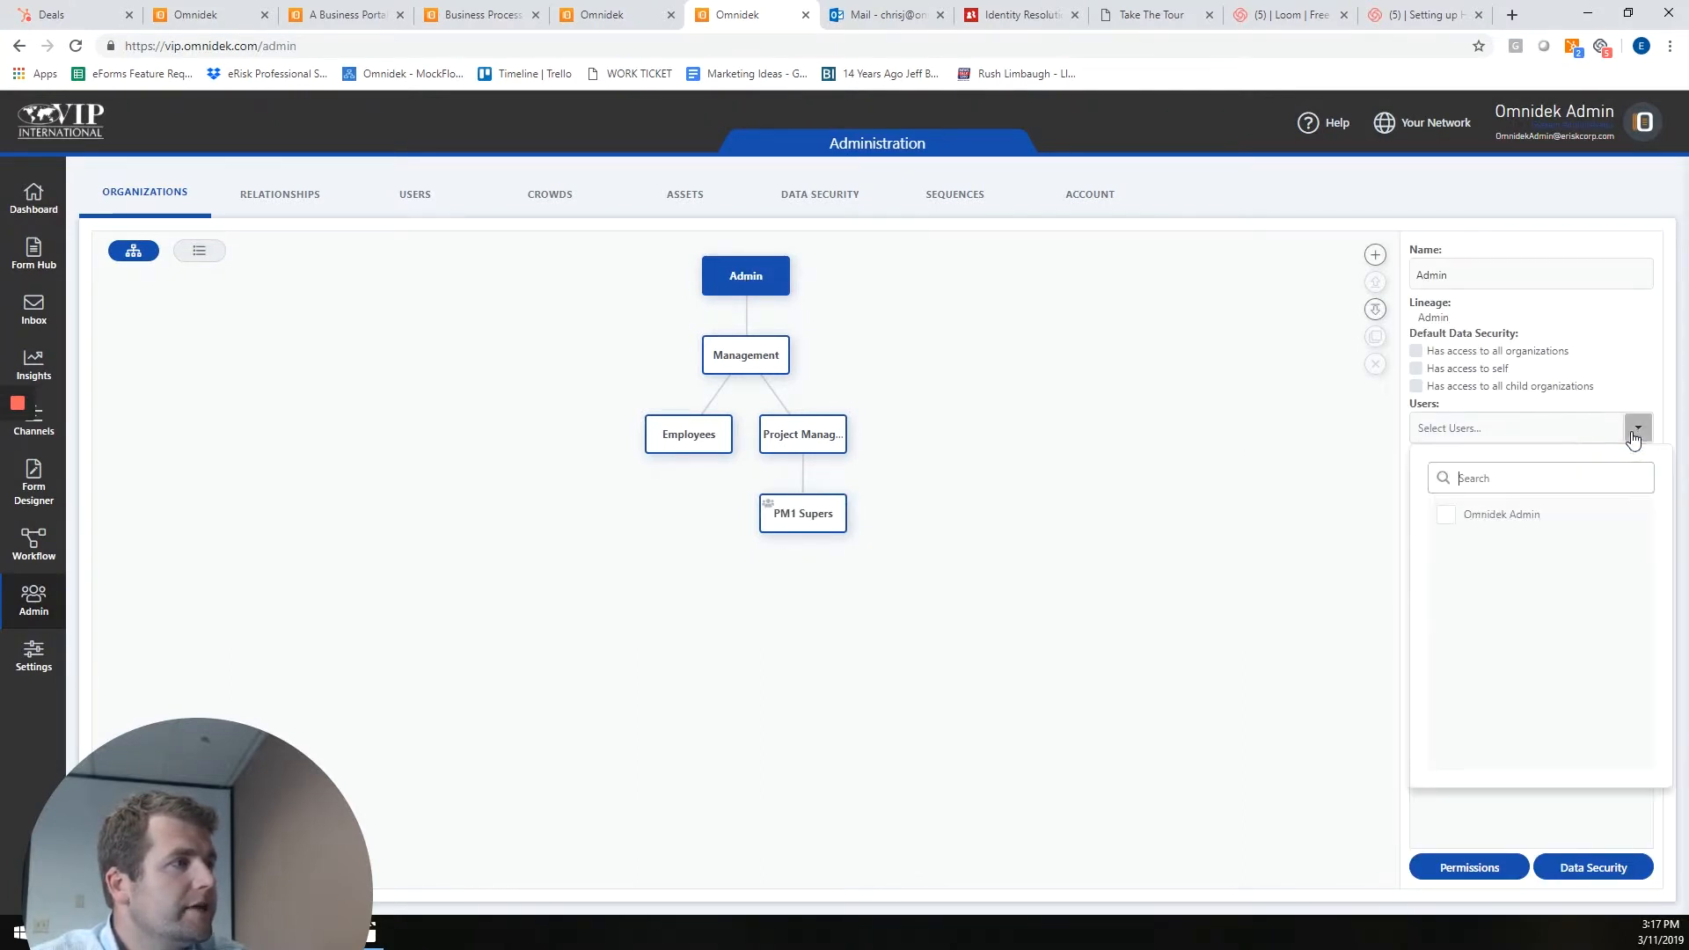
click(1510, 517)
click(1342, 492)
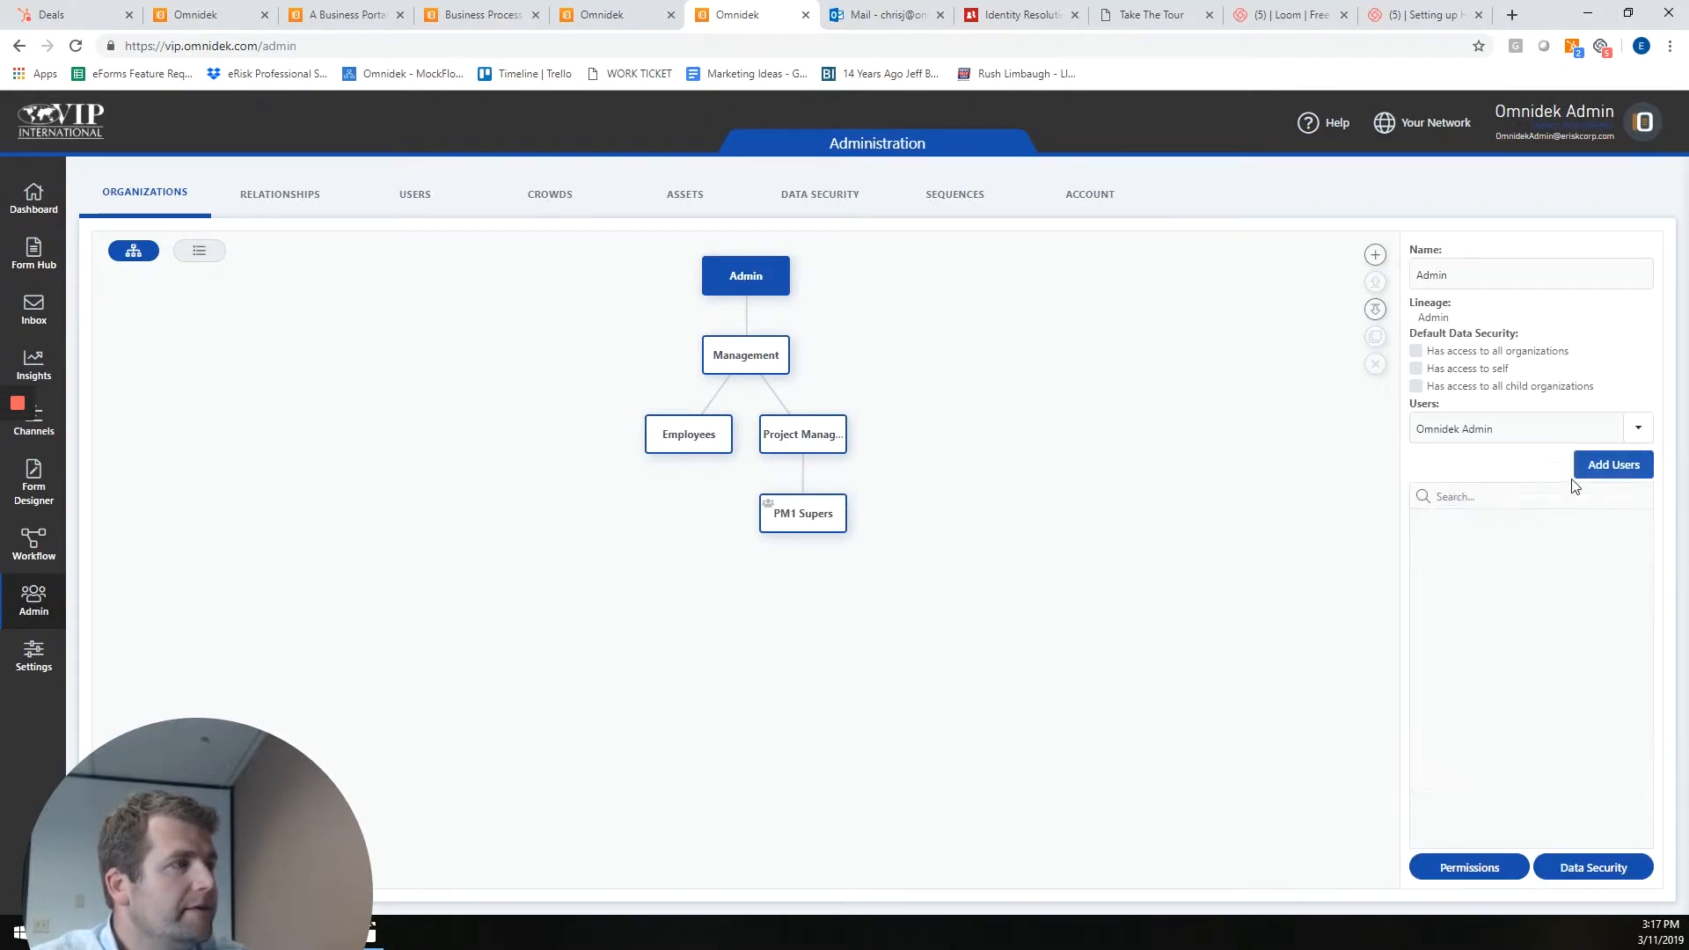
click(1612, 467)
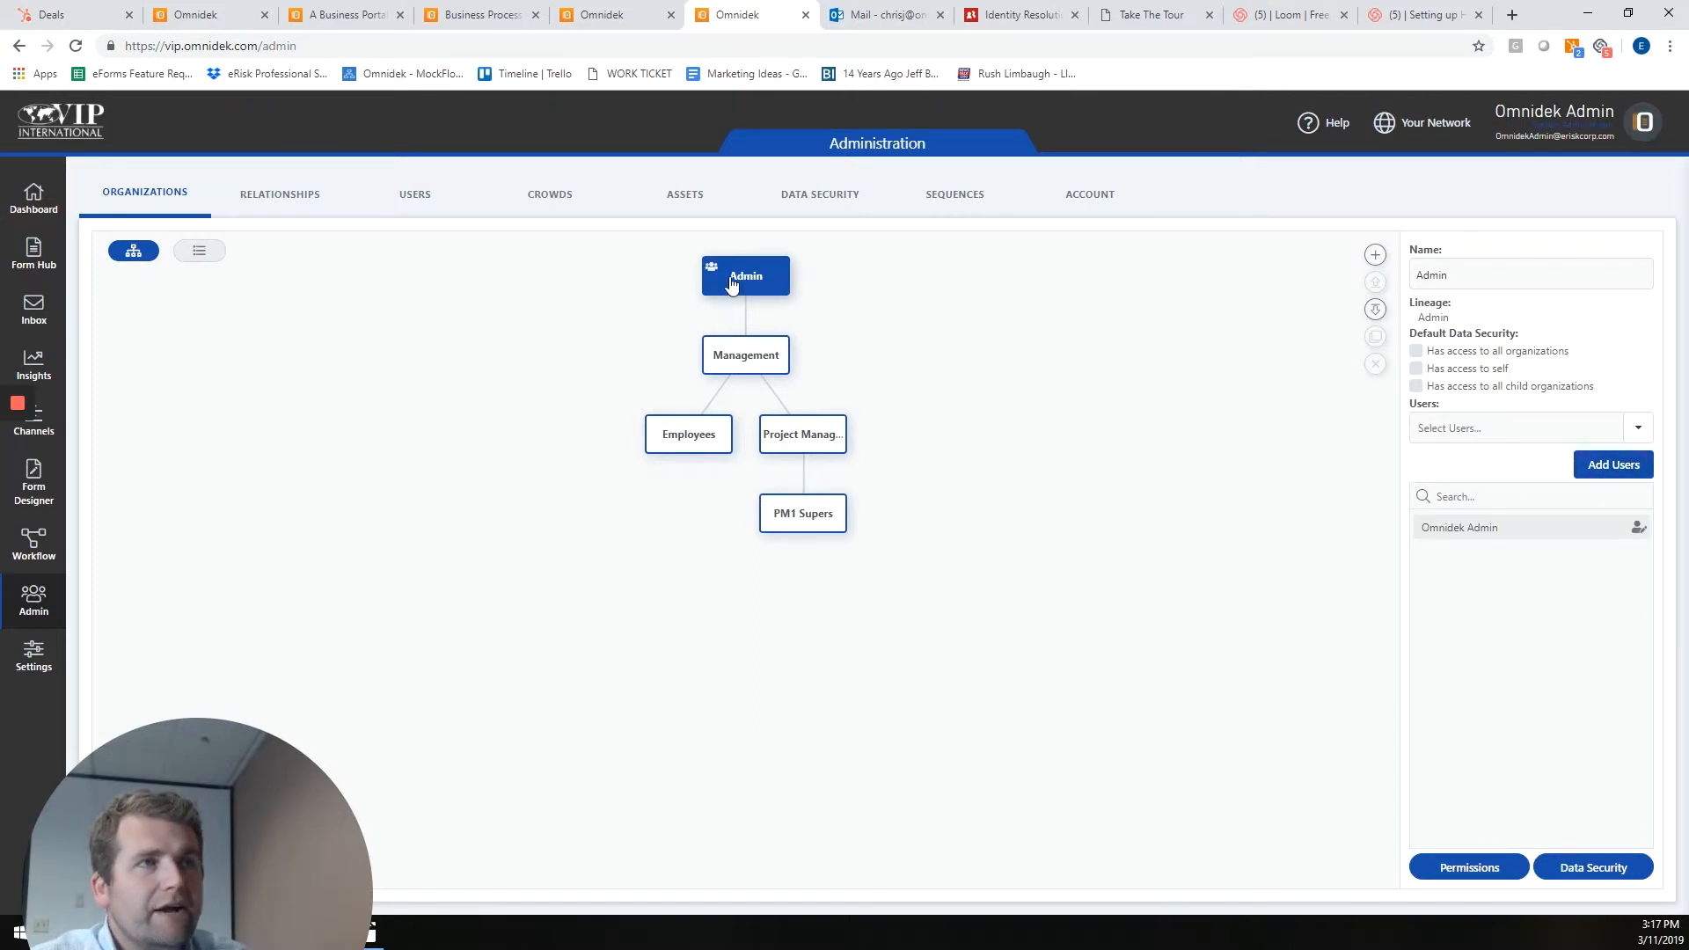
Delete the PM1 Supers organization and its parent, Project Managers 1, from the organization chart
click(816, 529)
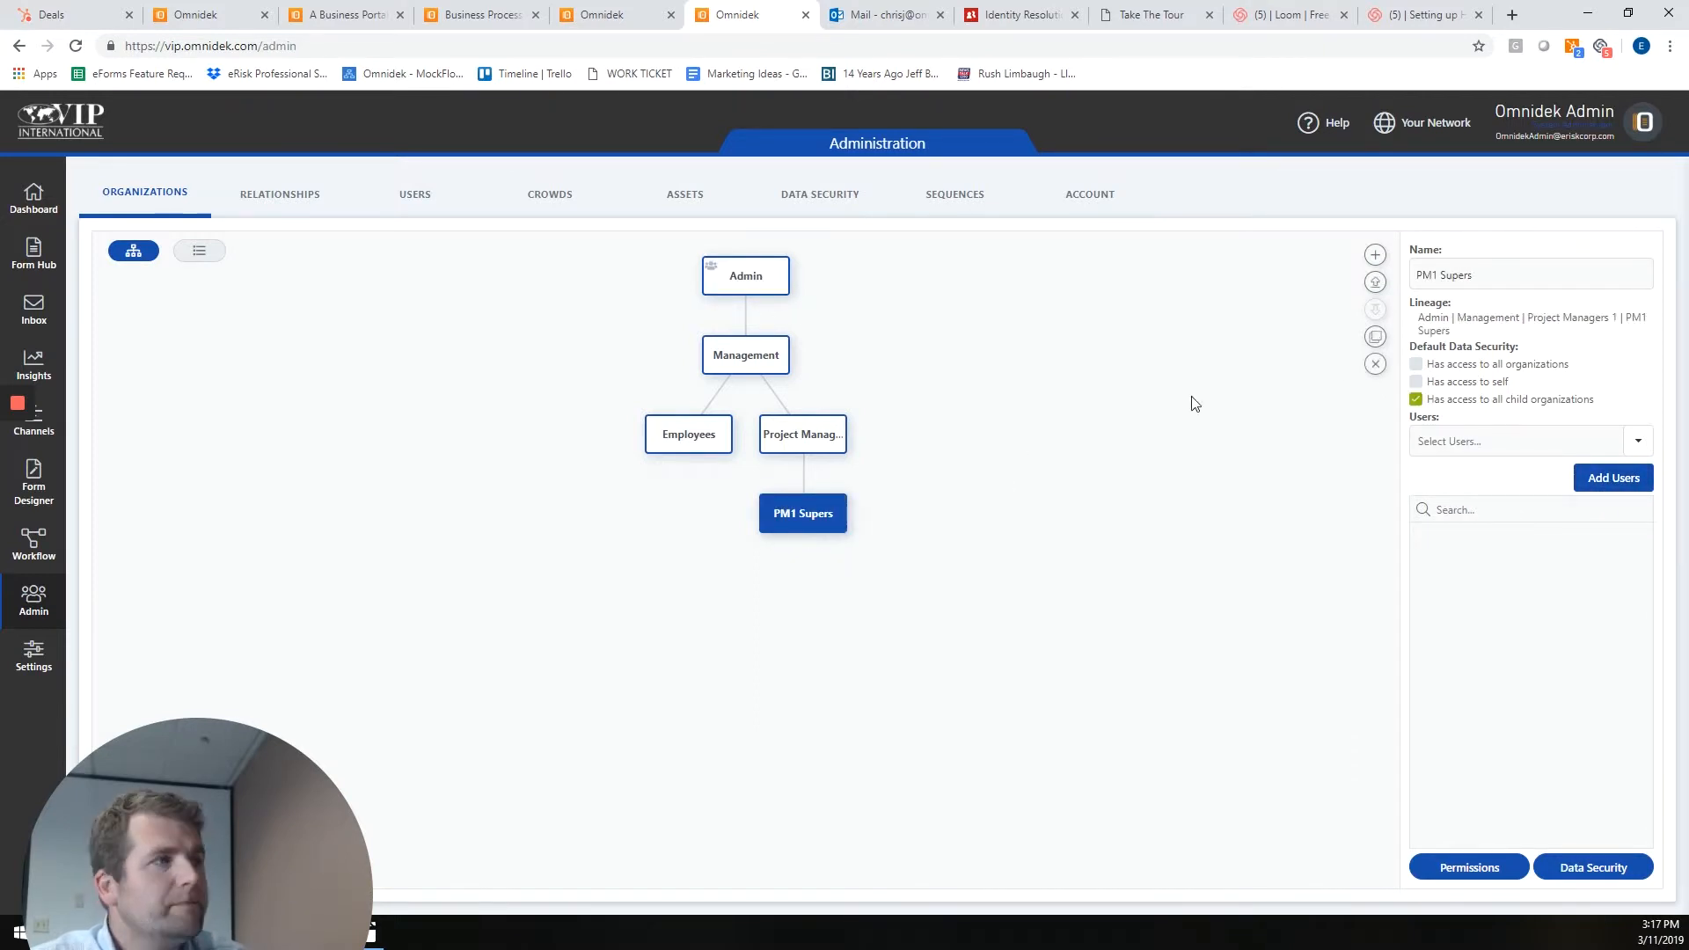
click(1375, 364)
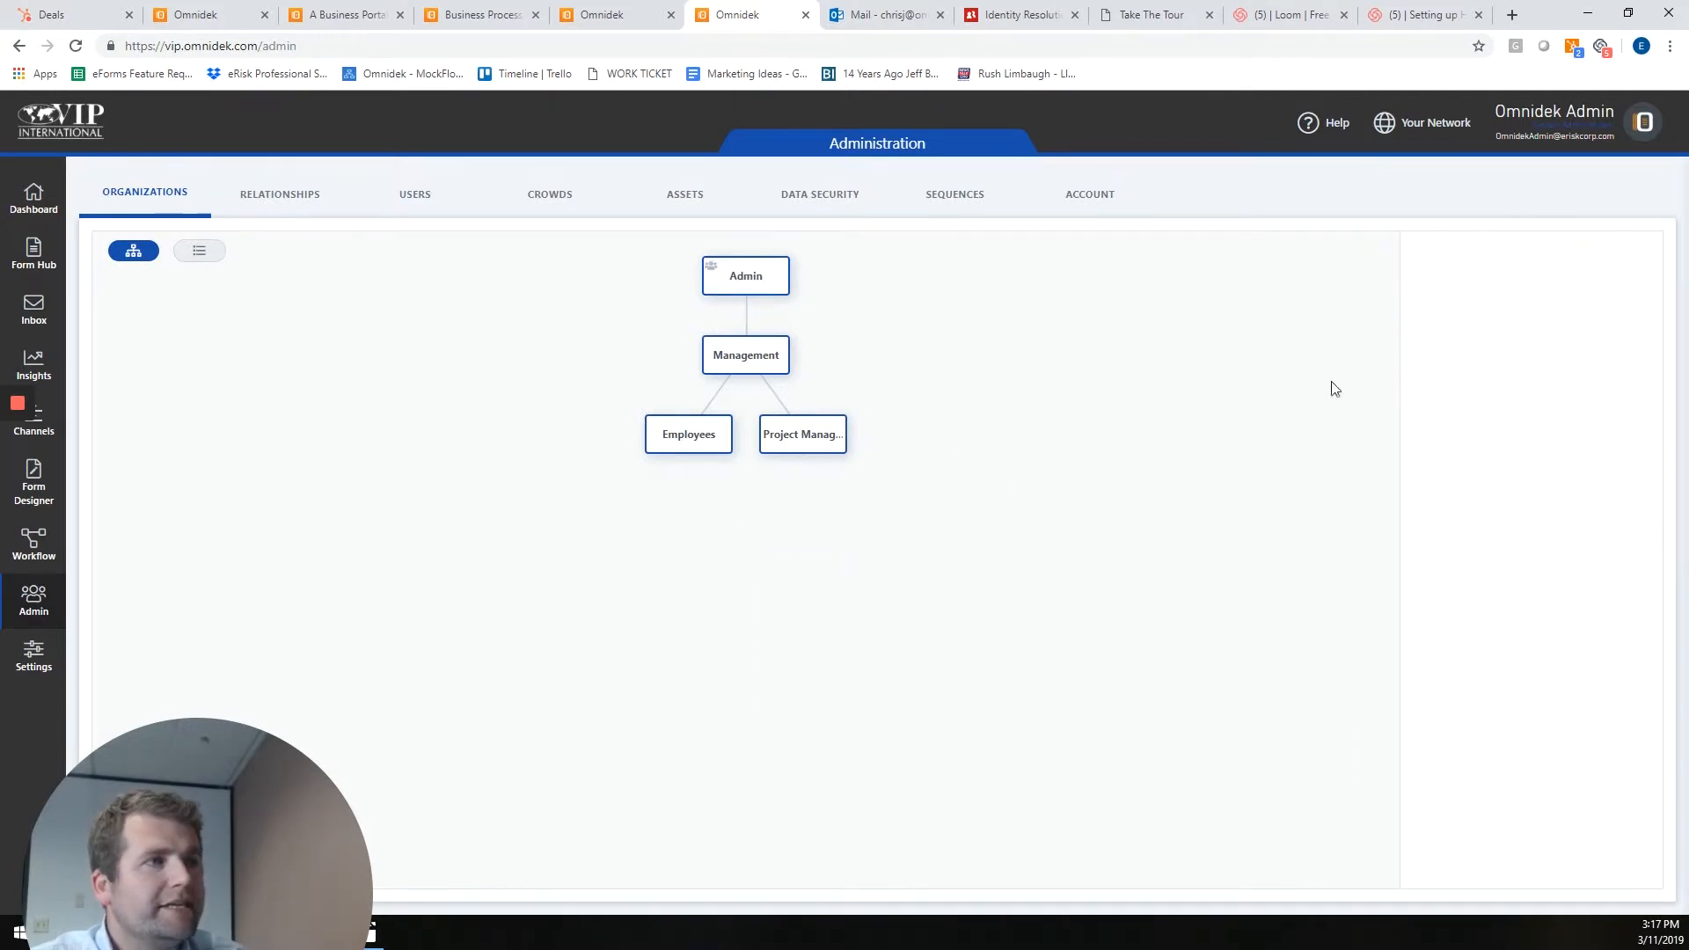
click(827, 442)
click(1375, 364)
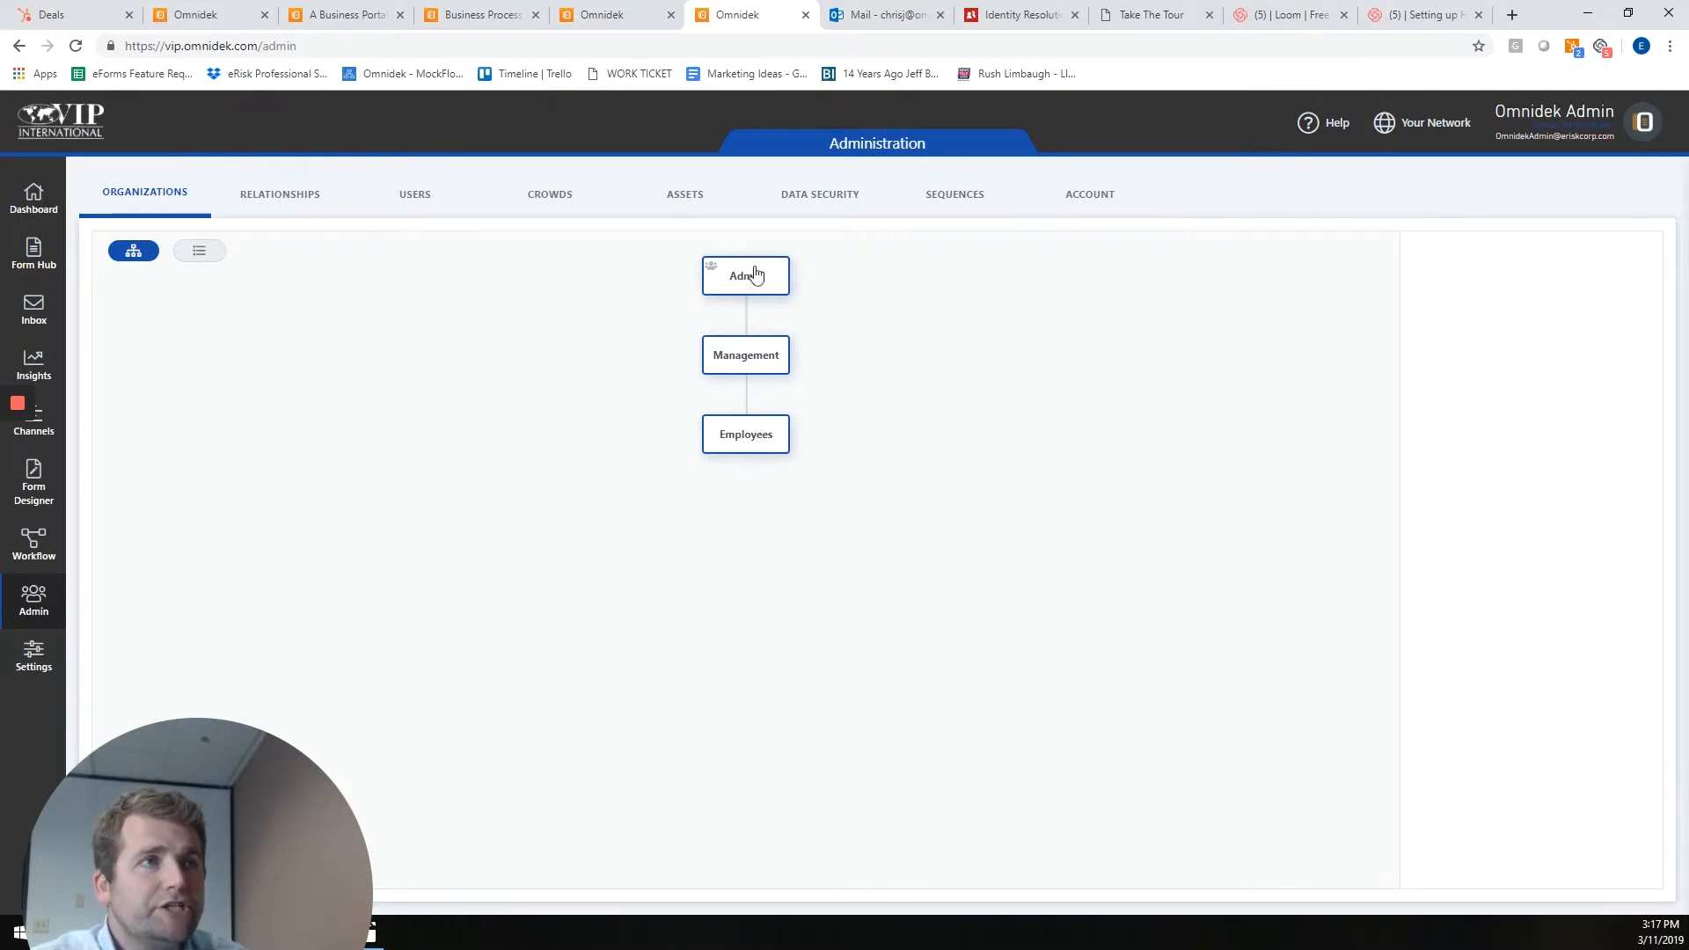
View the users list, and in the home.omnidek.com organization chart examine the users and data security of Development, Sales & Marketing, OCX and its Team Members
click(412, 197)
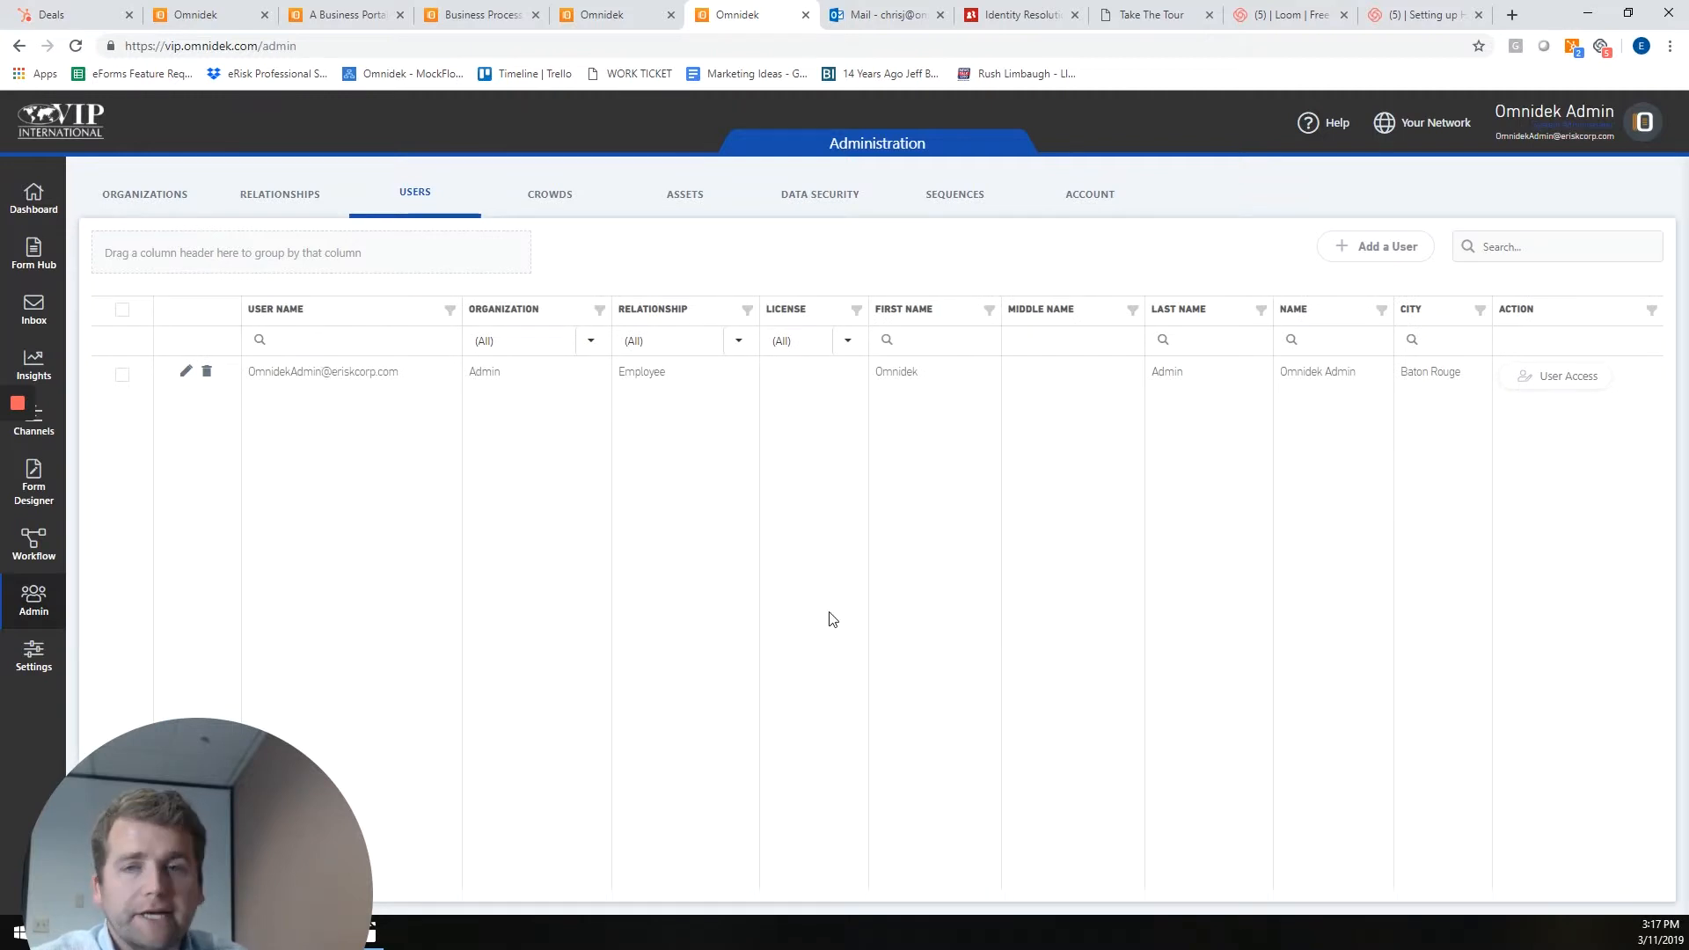
click(195, 14)
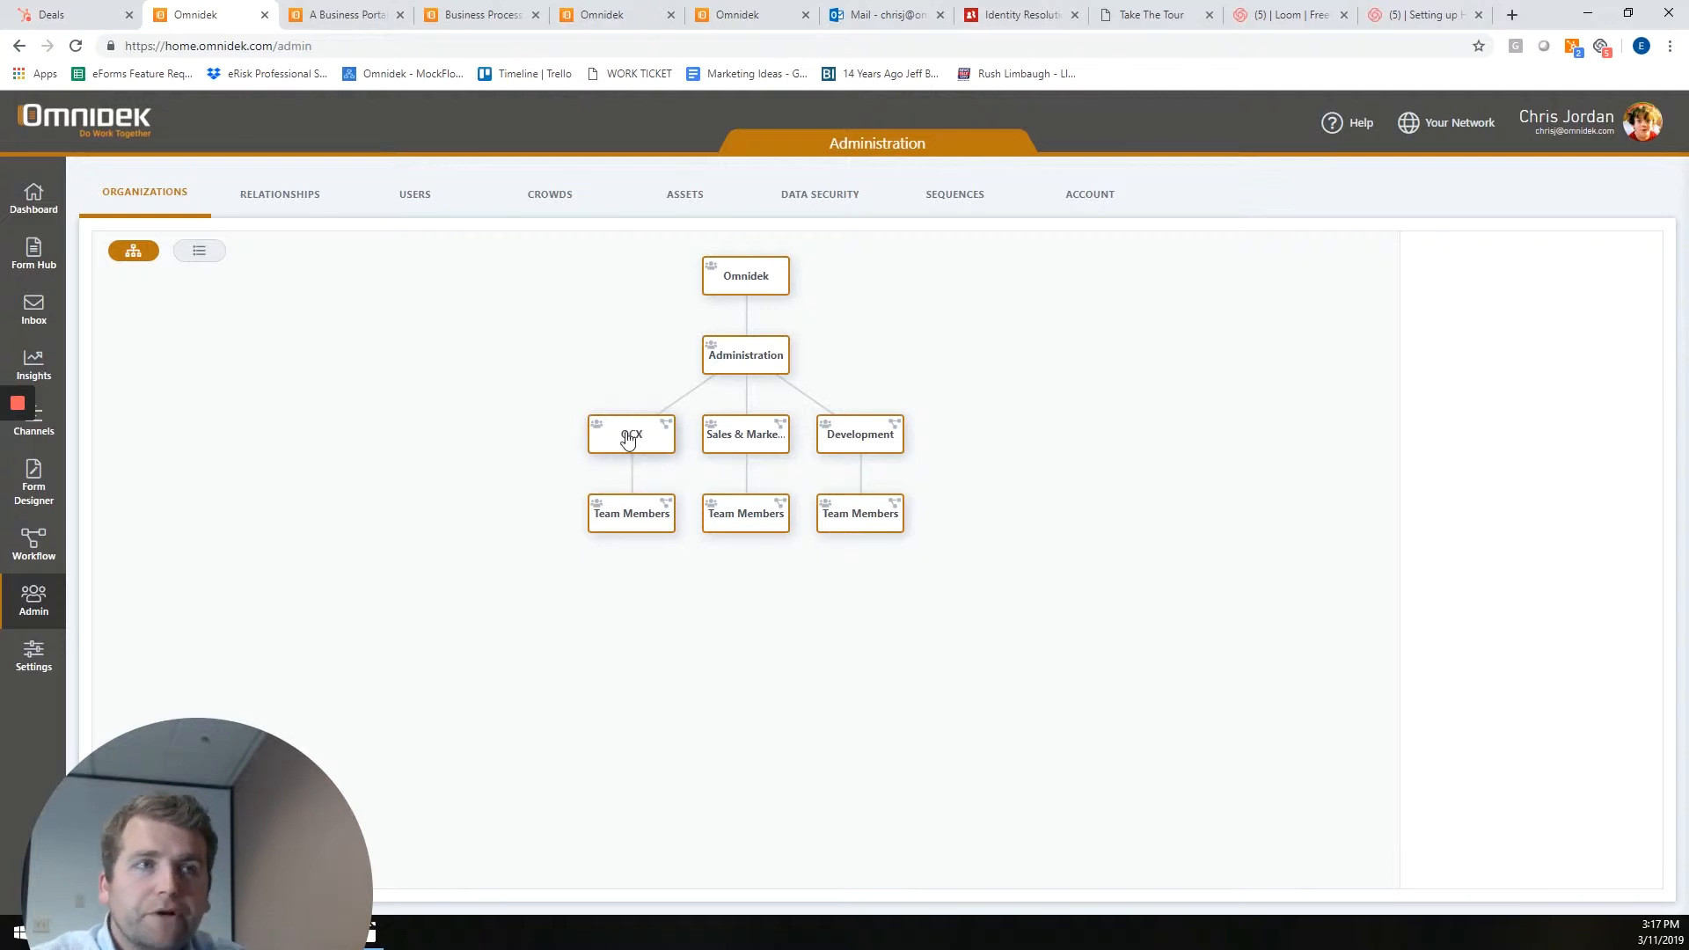
click(860, 440)
click(745, 440)
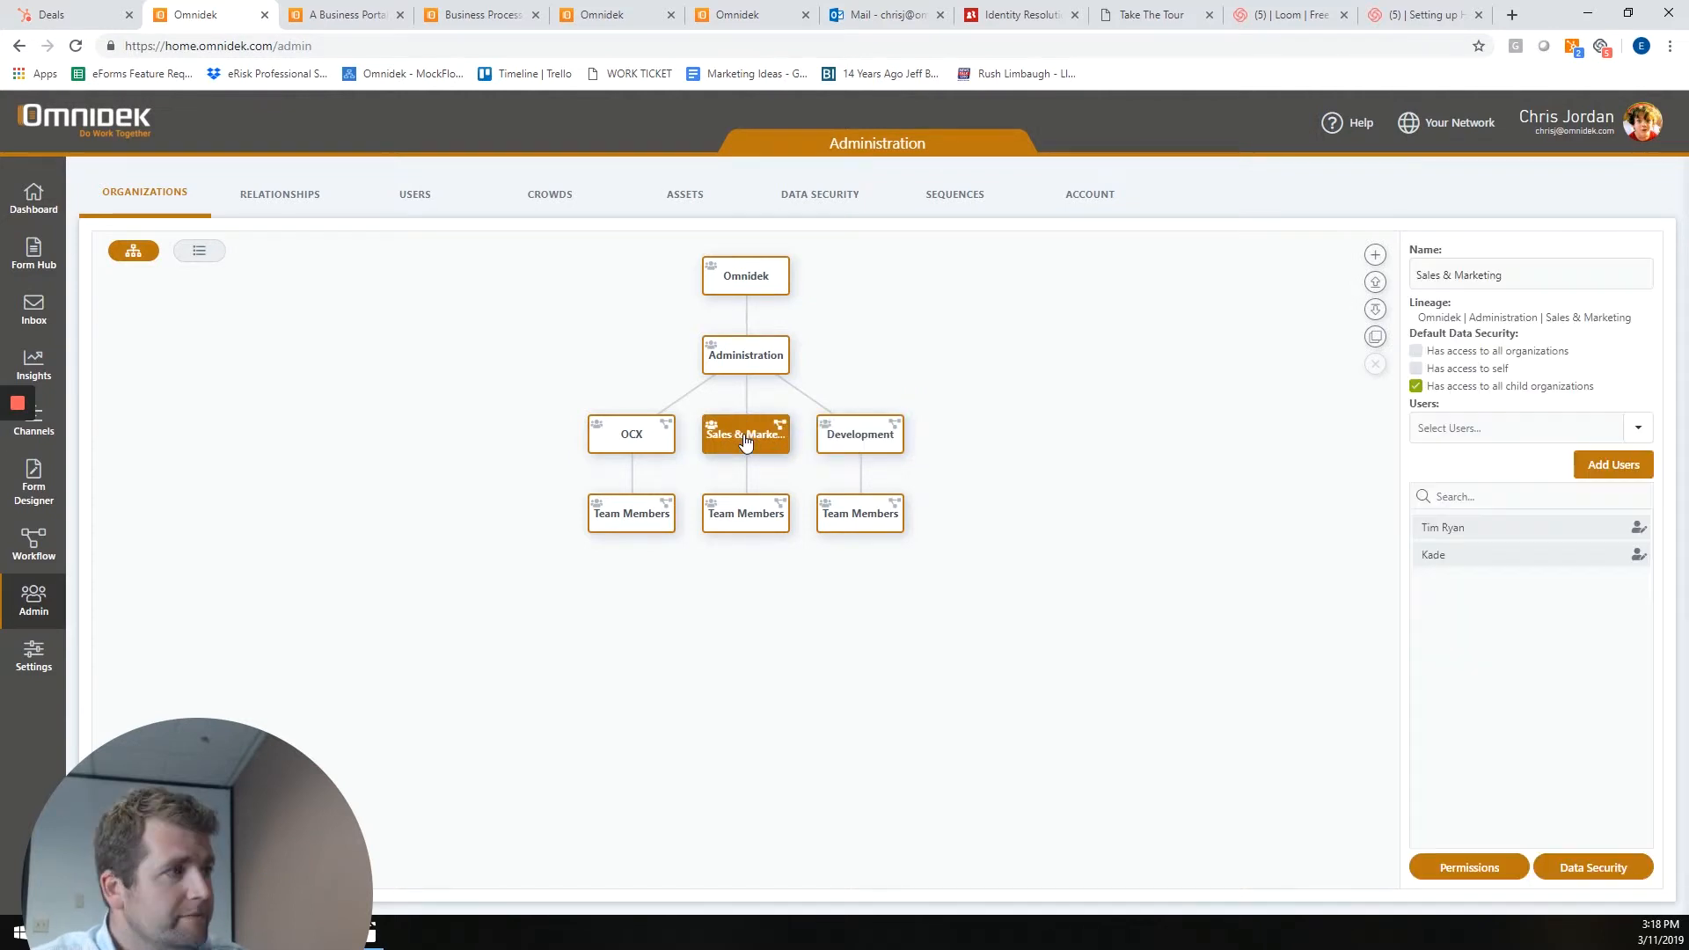
click(650, 444)
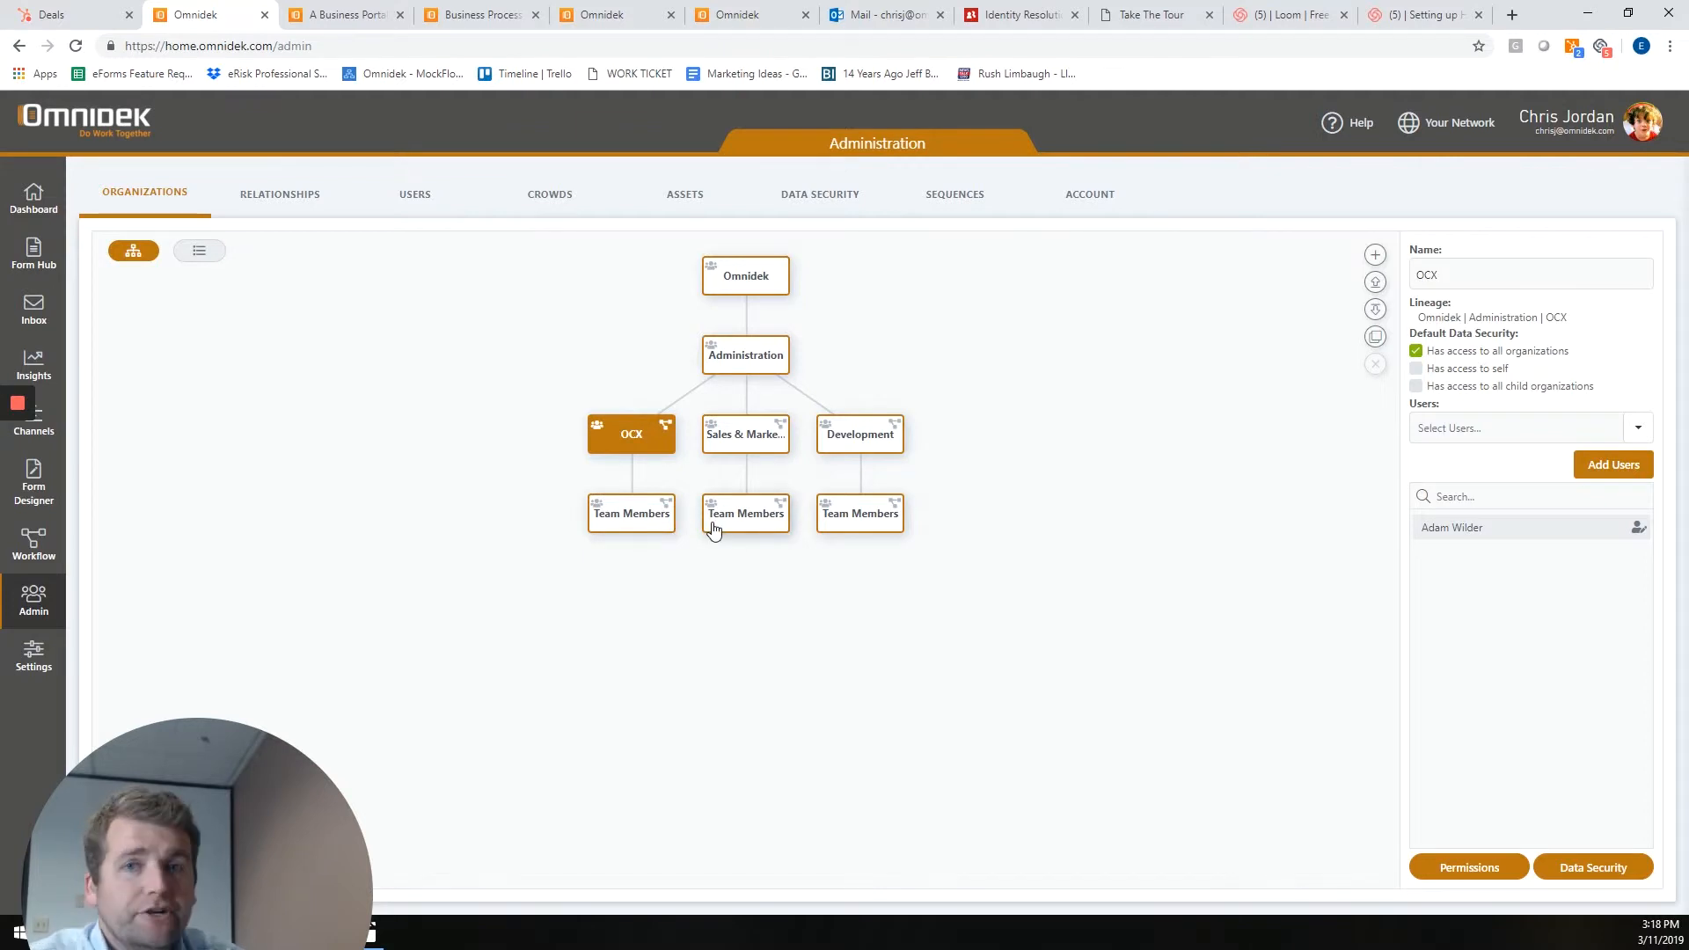
click(651, 524)
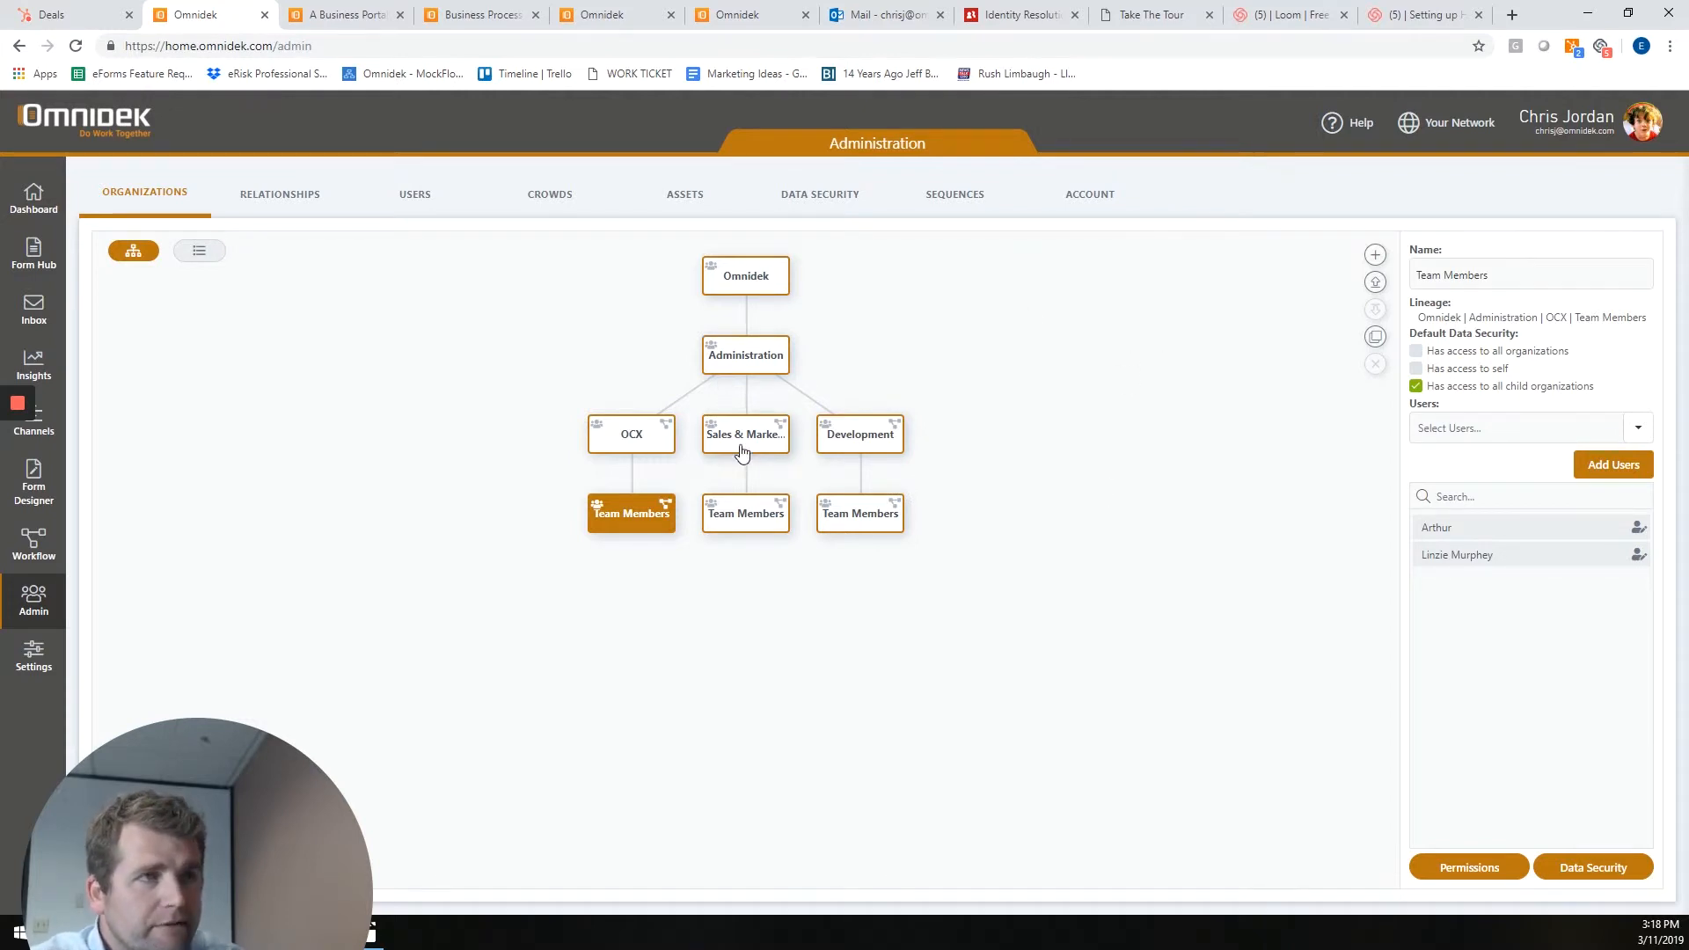
click(648, 446)
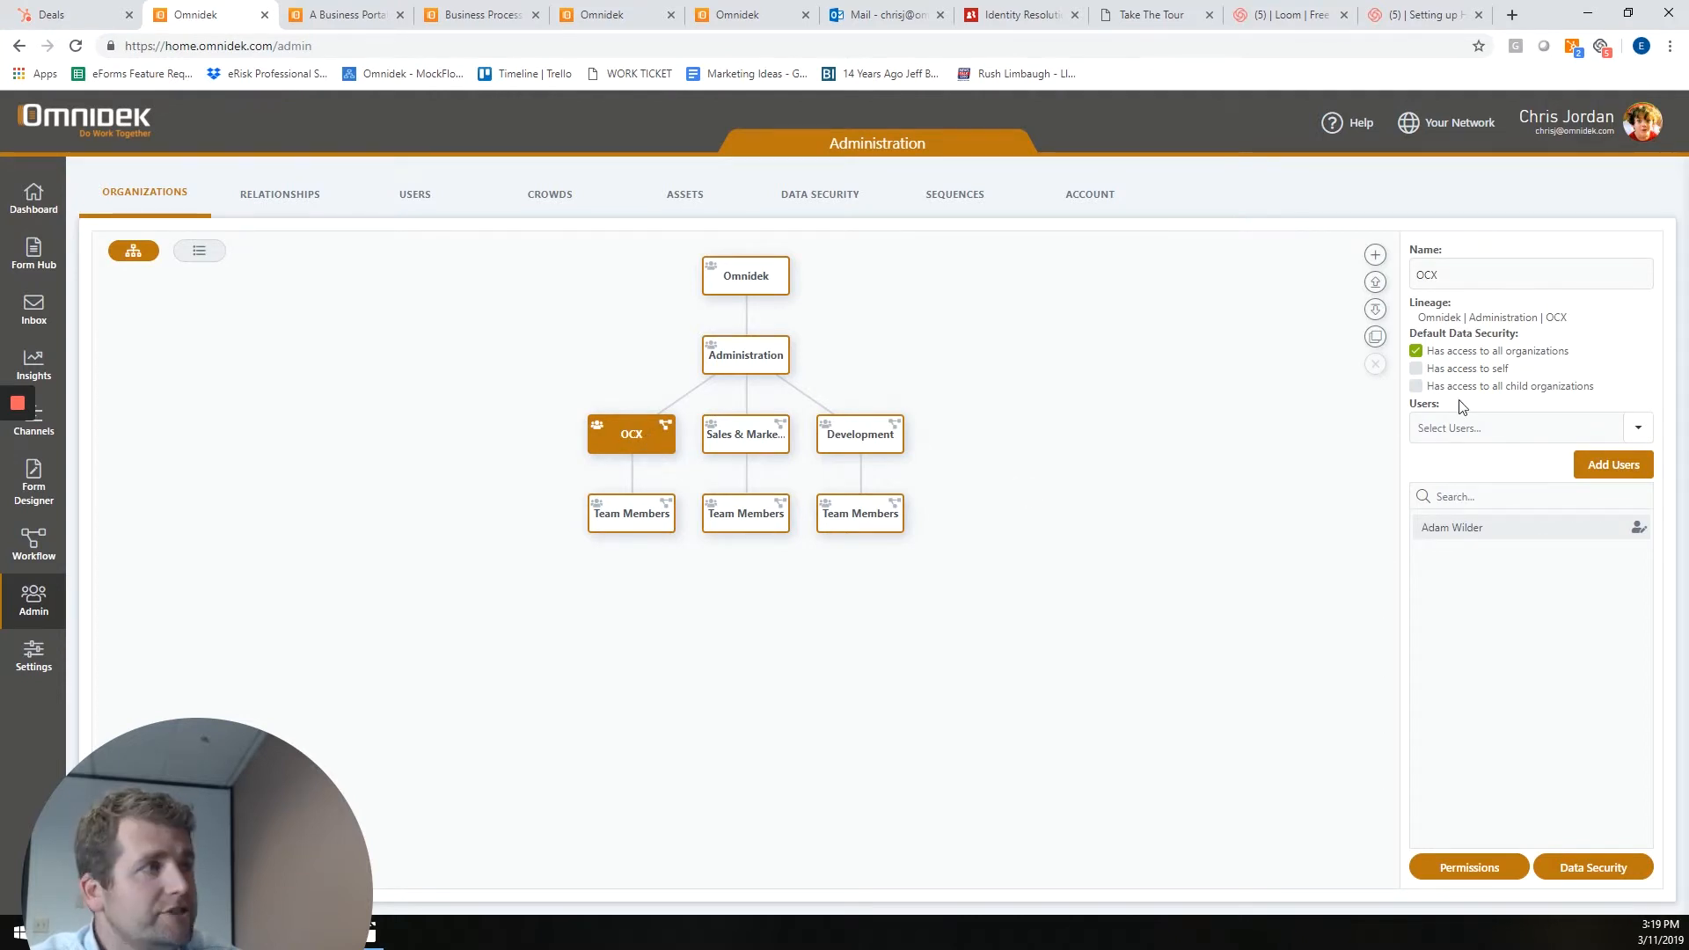
Try limiting OCX's default data security to itself and all child organizations, and restore its access to all organizations
click(1415, 368)
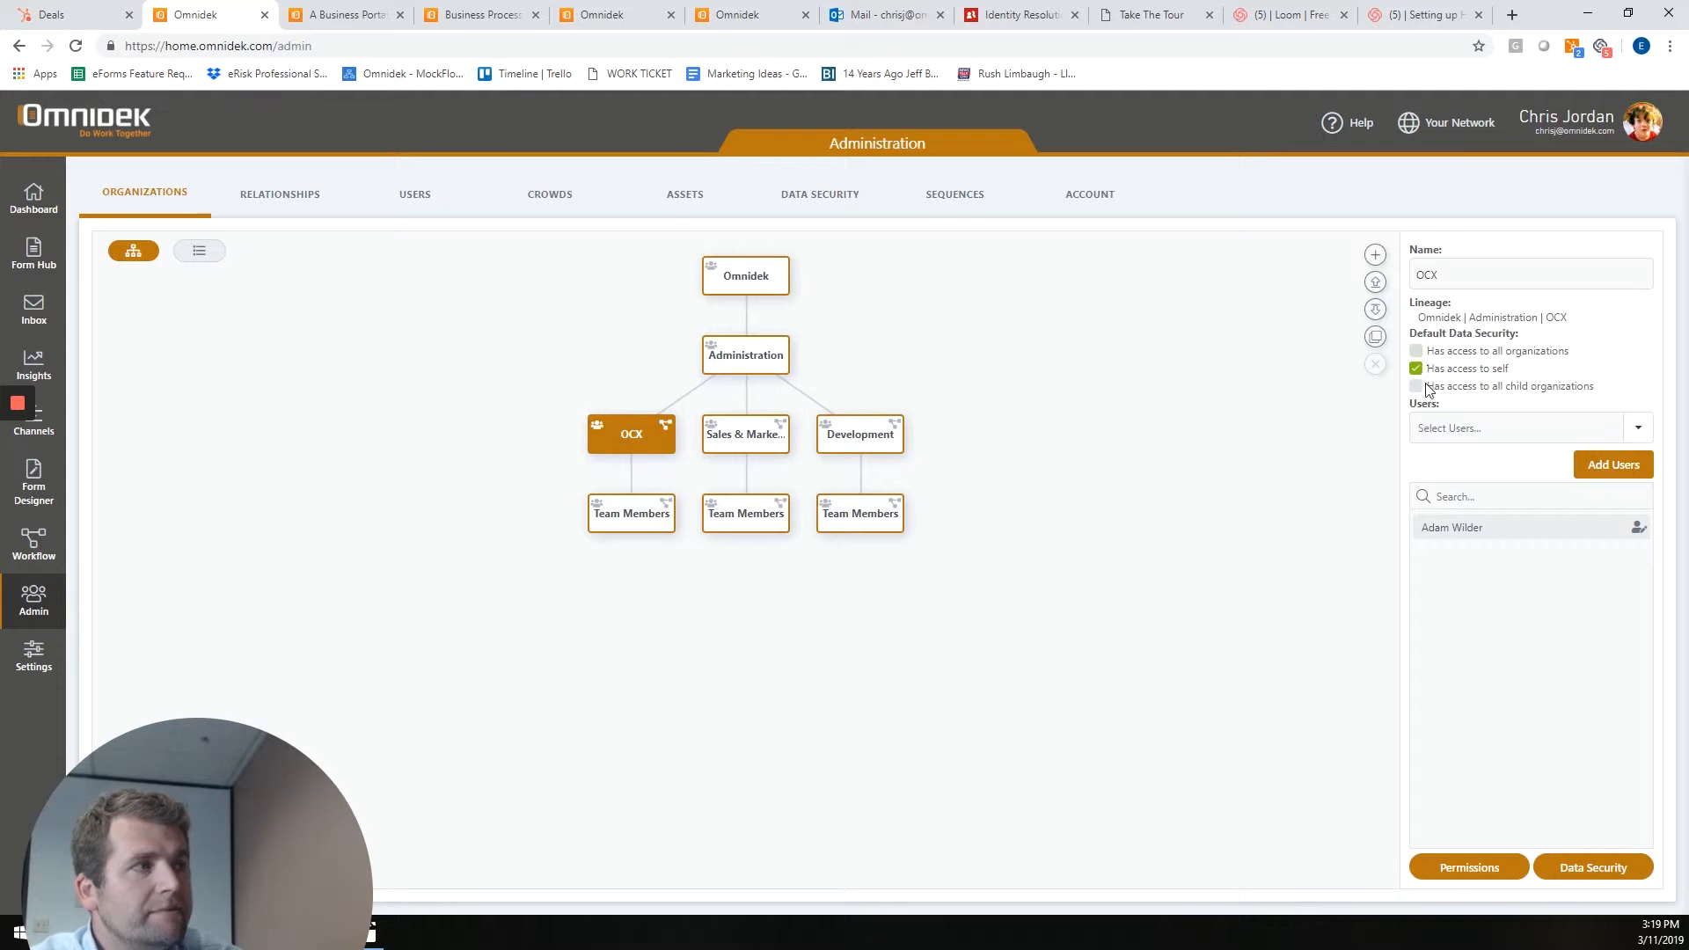
click(1415, 386)
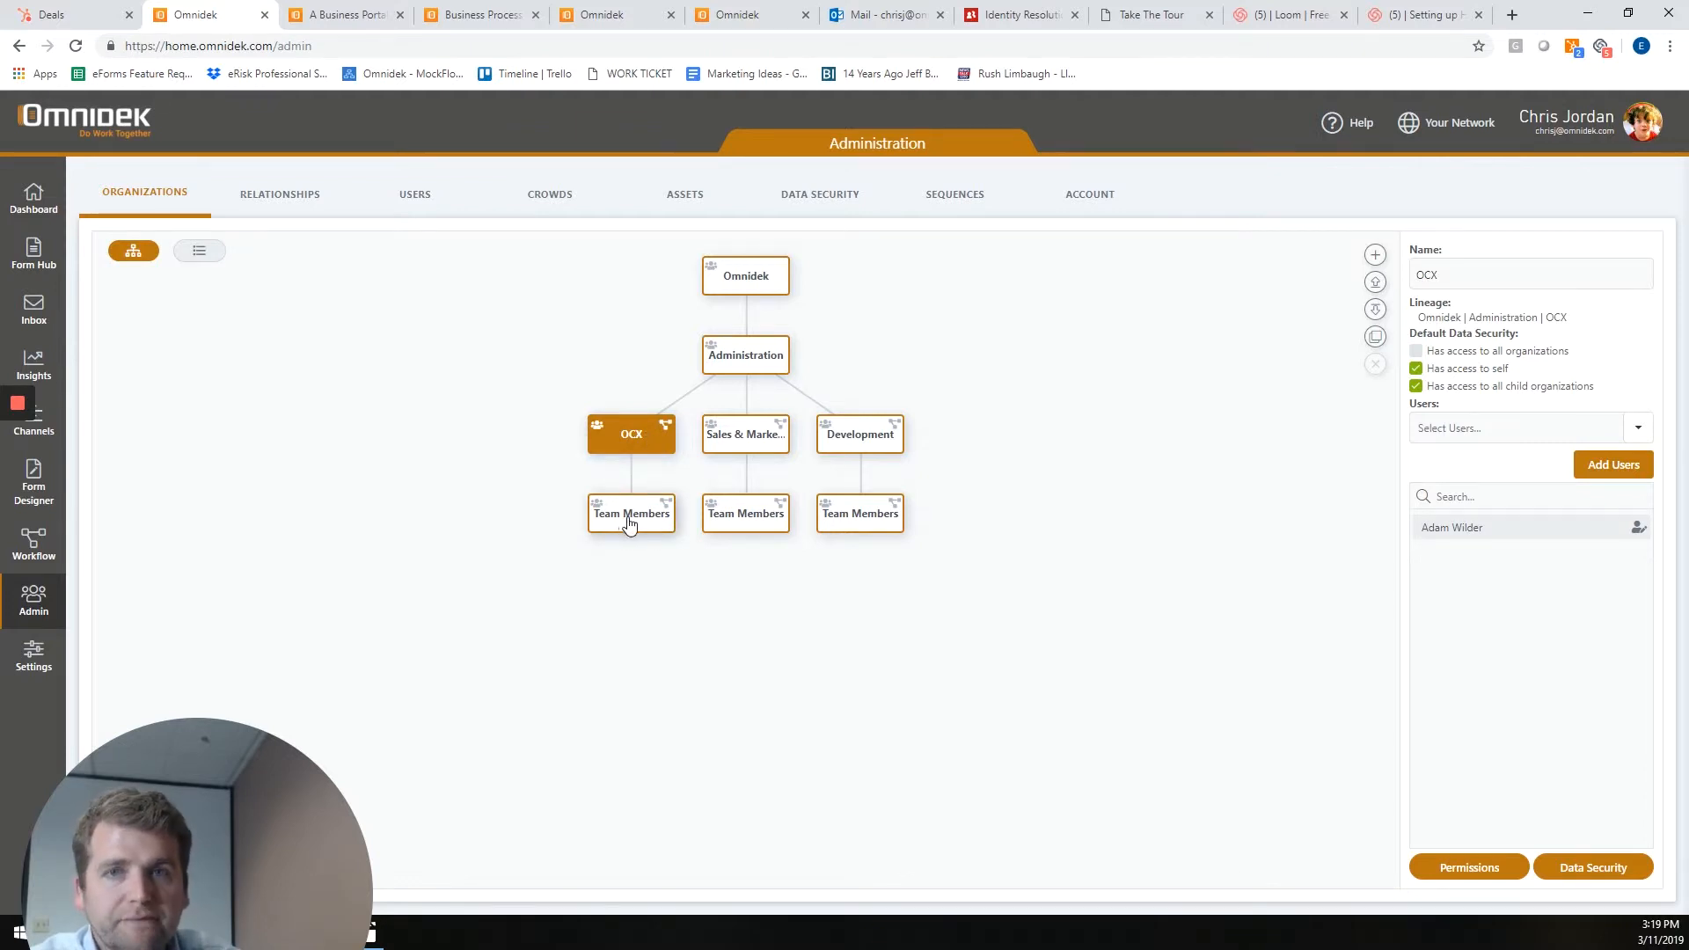
click(1416, 368)
click(1416, 386)
click(1416, 352)
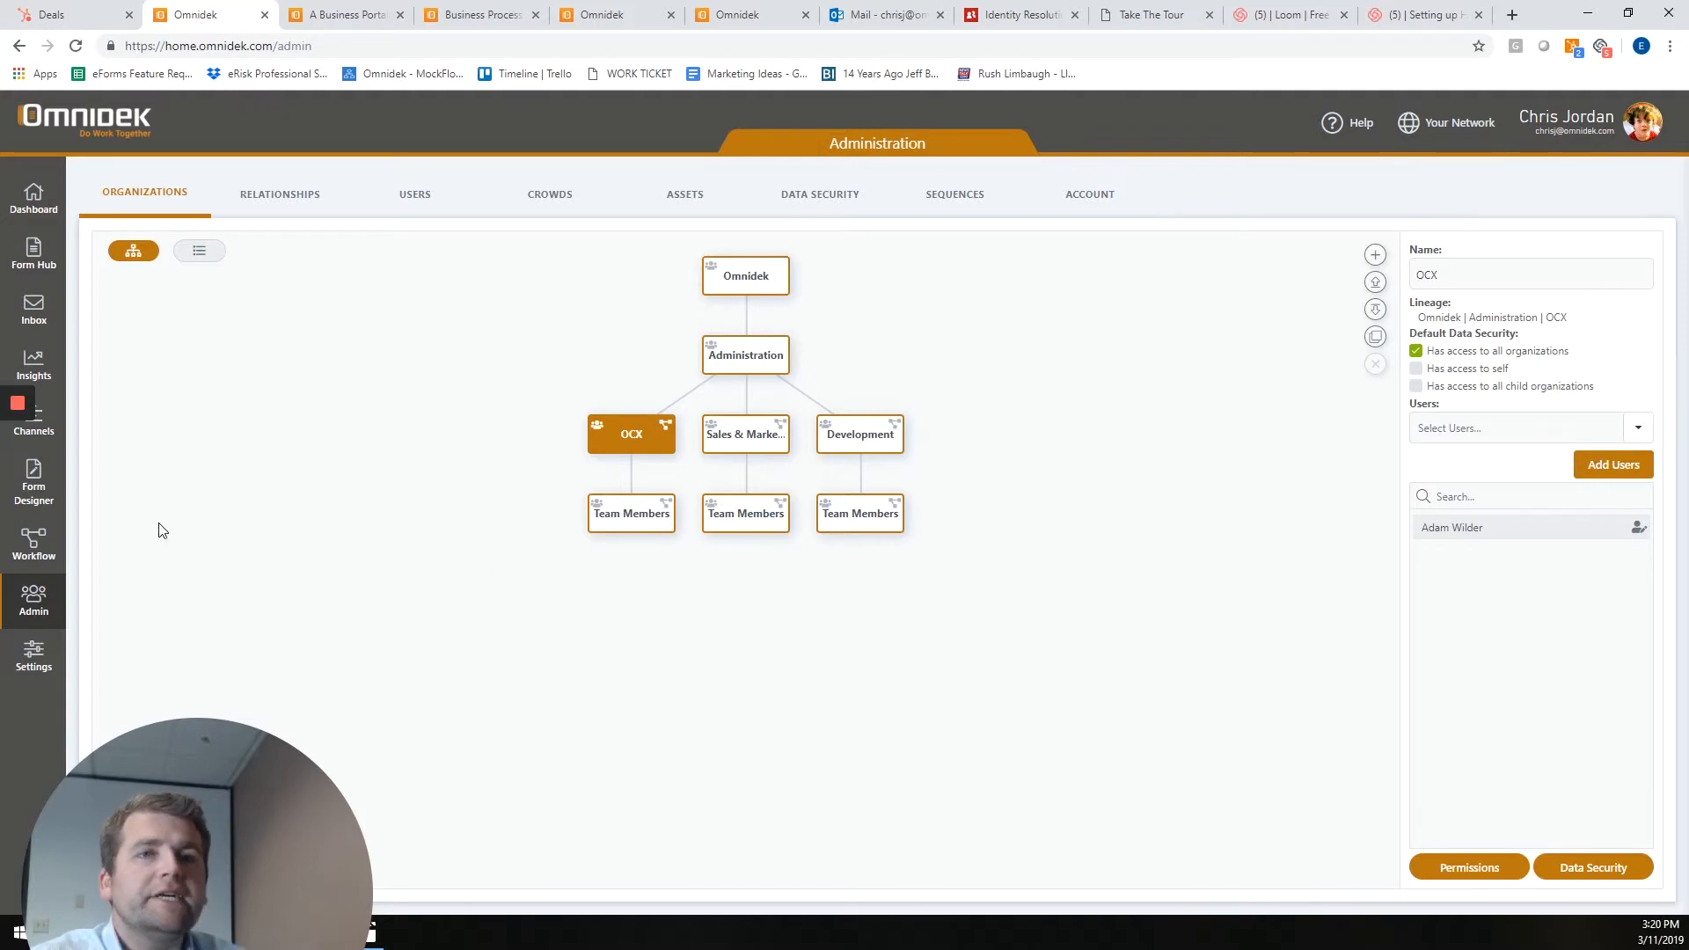
Open the Purchase Request workflow in the designer, view its node structure and close it
click(36, 544)
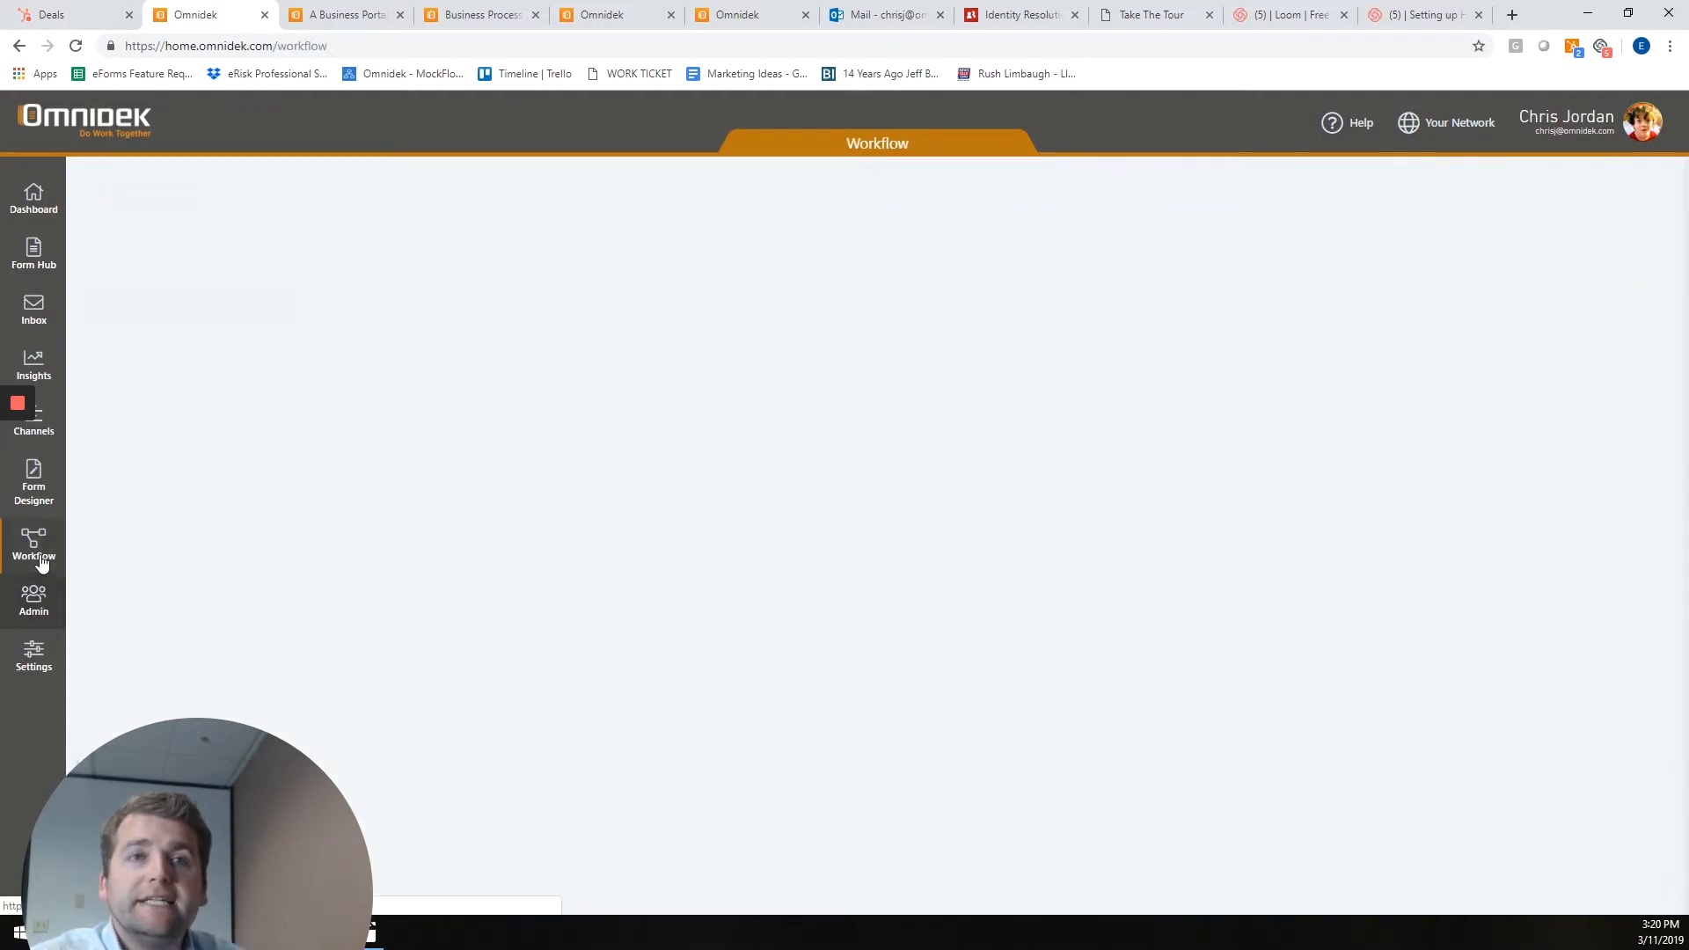
scroll(842, 662, down, 1)
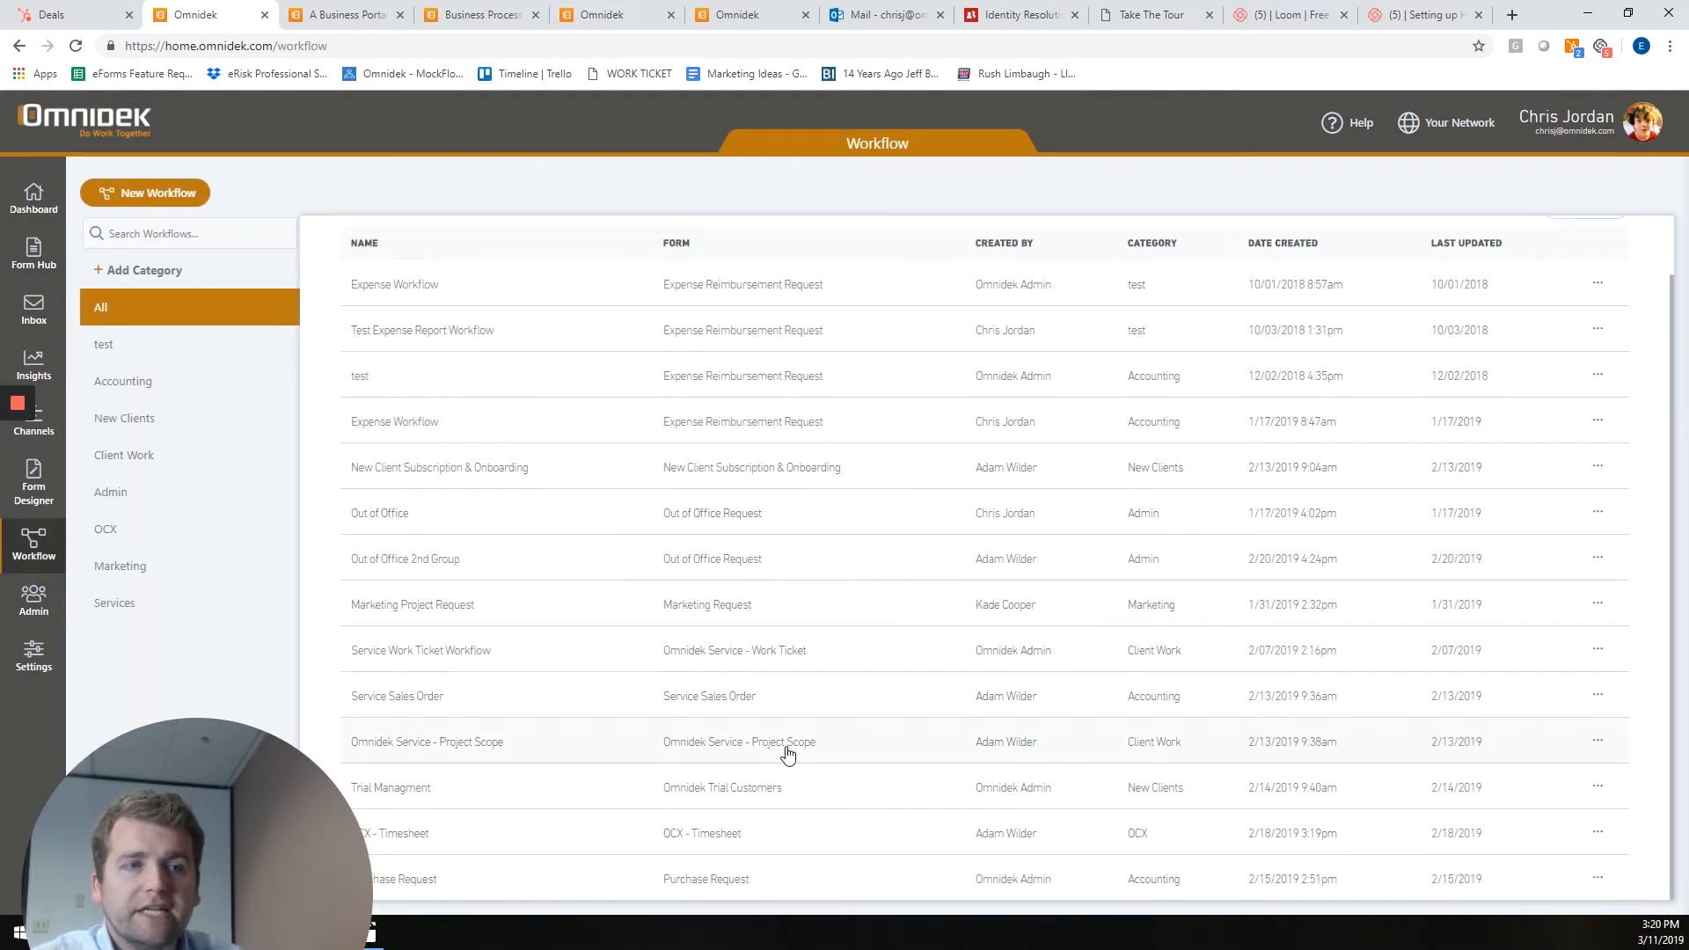
click(760, 875)
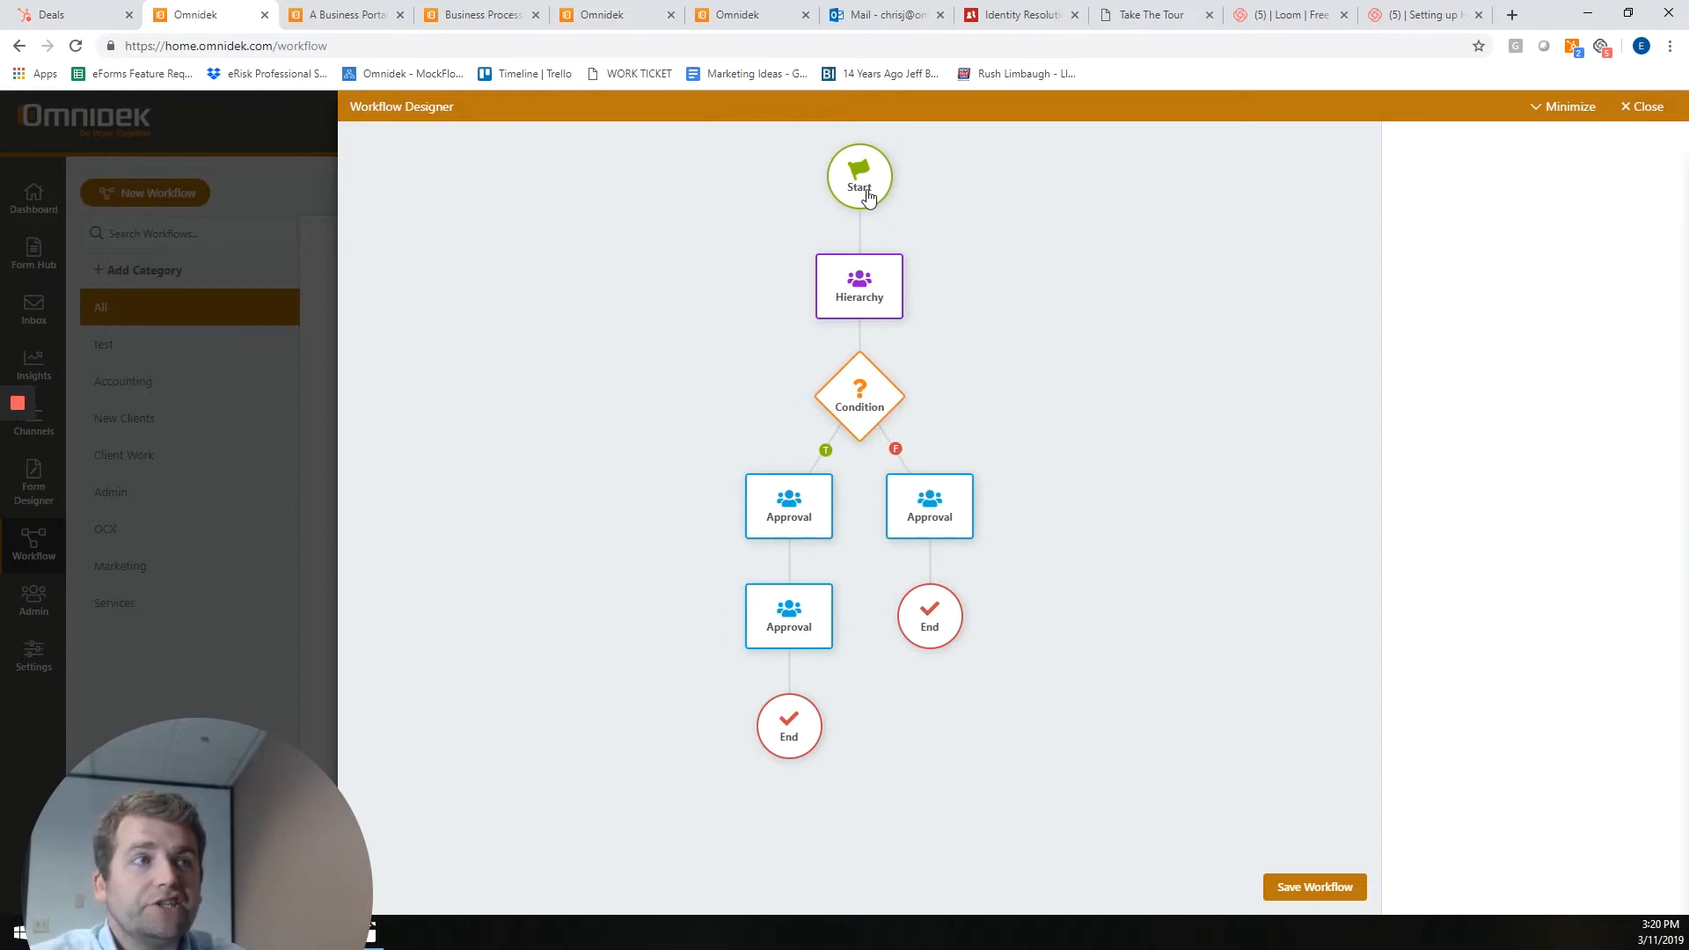
click(1640, 108)
Create a form workflow named Sprint Workflow for the Sprint Item form in the Services category
click(164, 188)
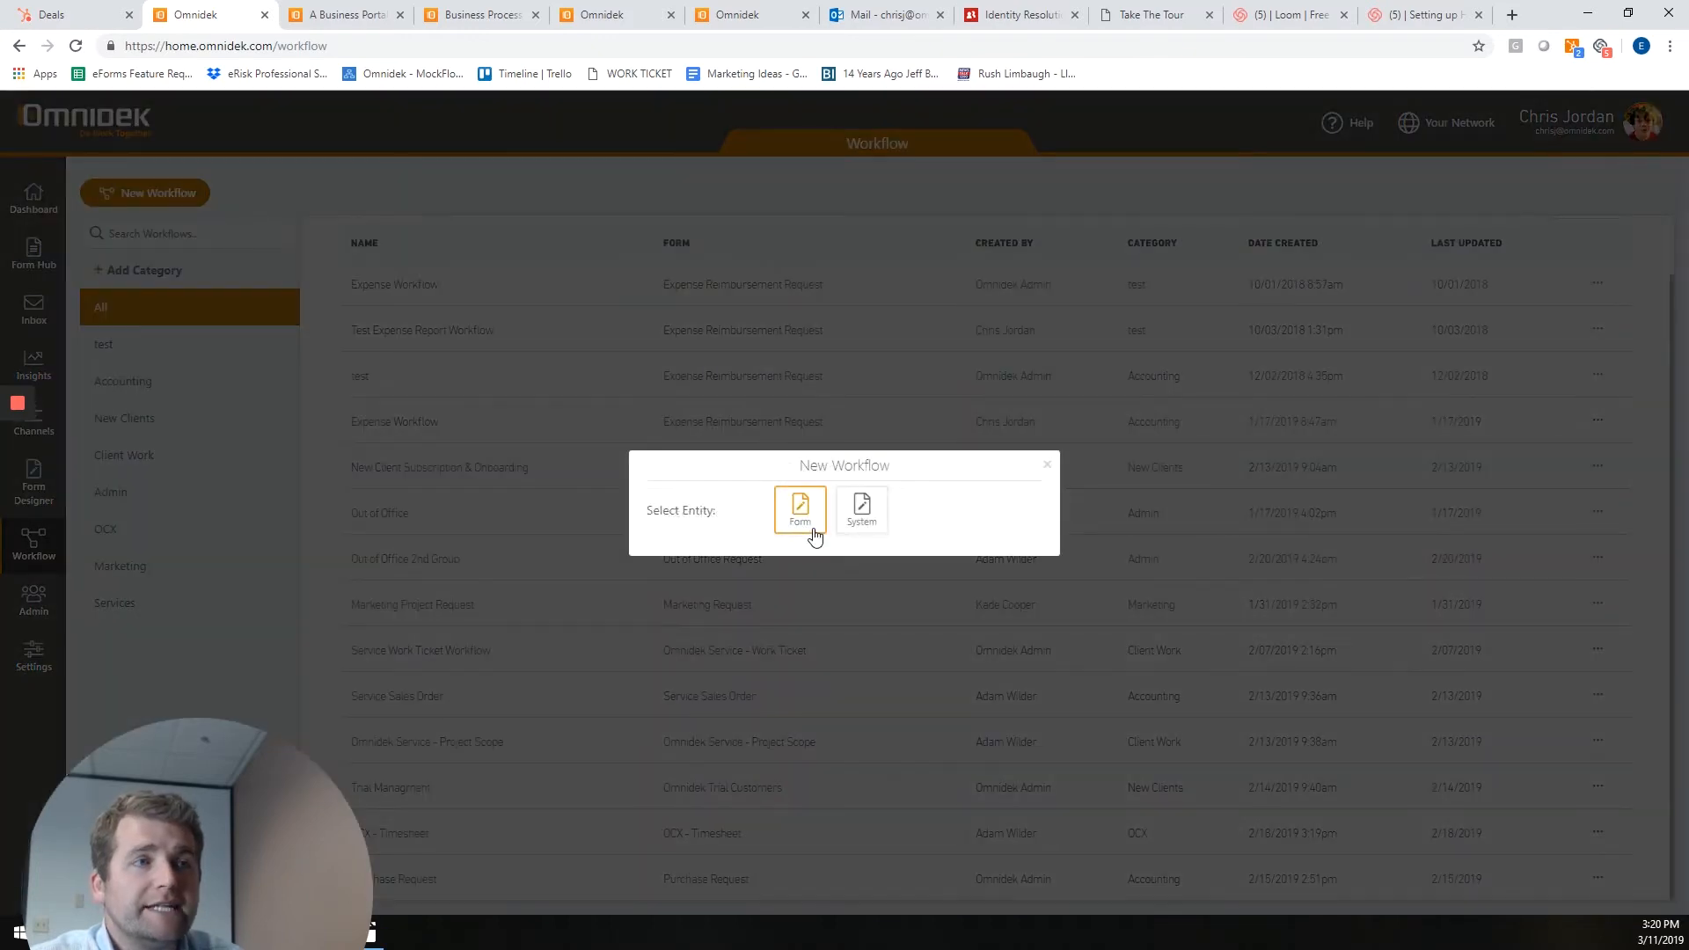
click(815, 534)
click(879, 538)
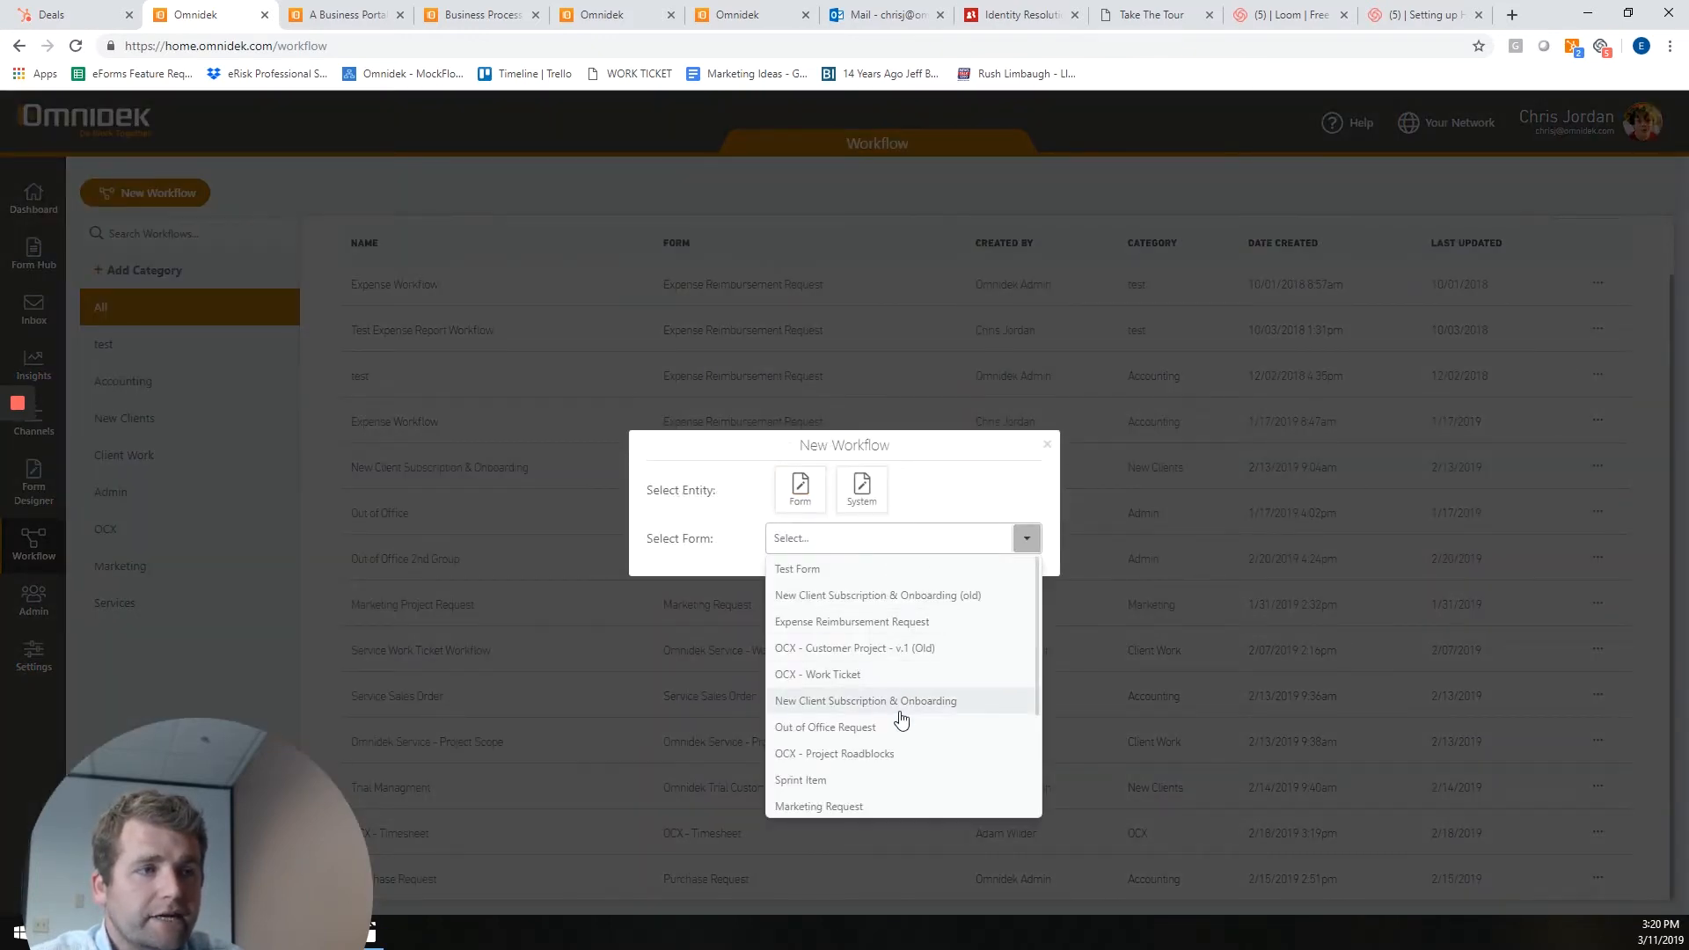
click(864, 780)
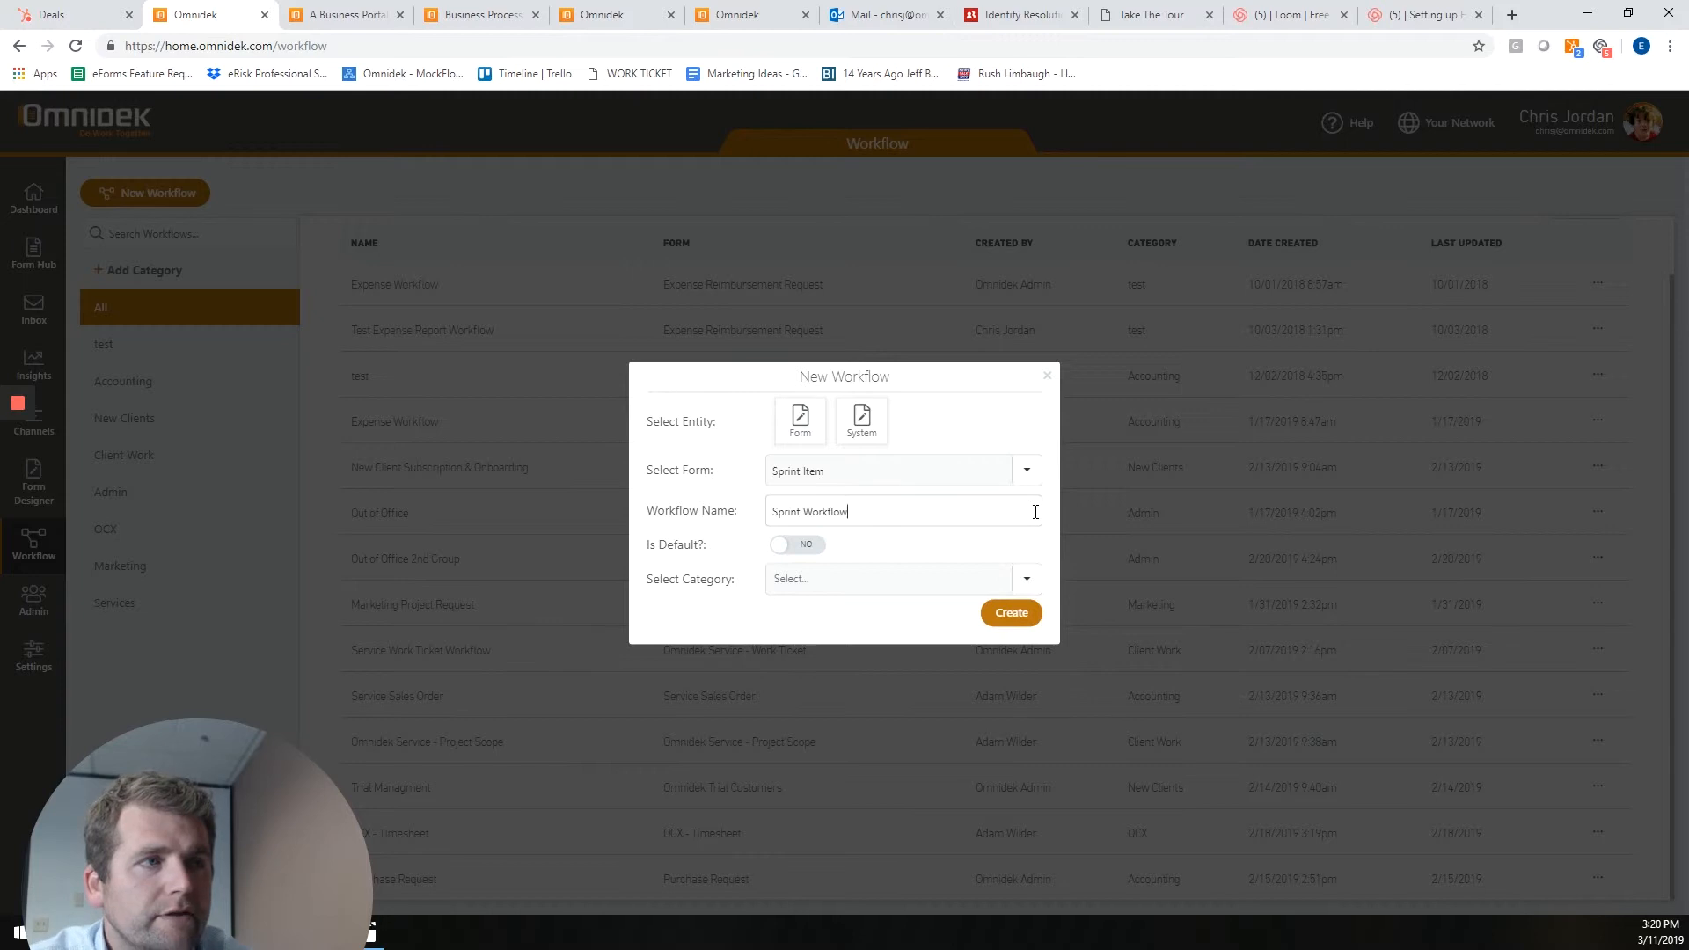
click(834, 584)
click(834, 588)
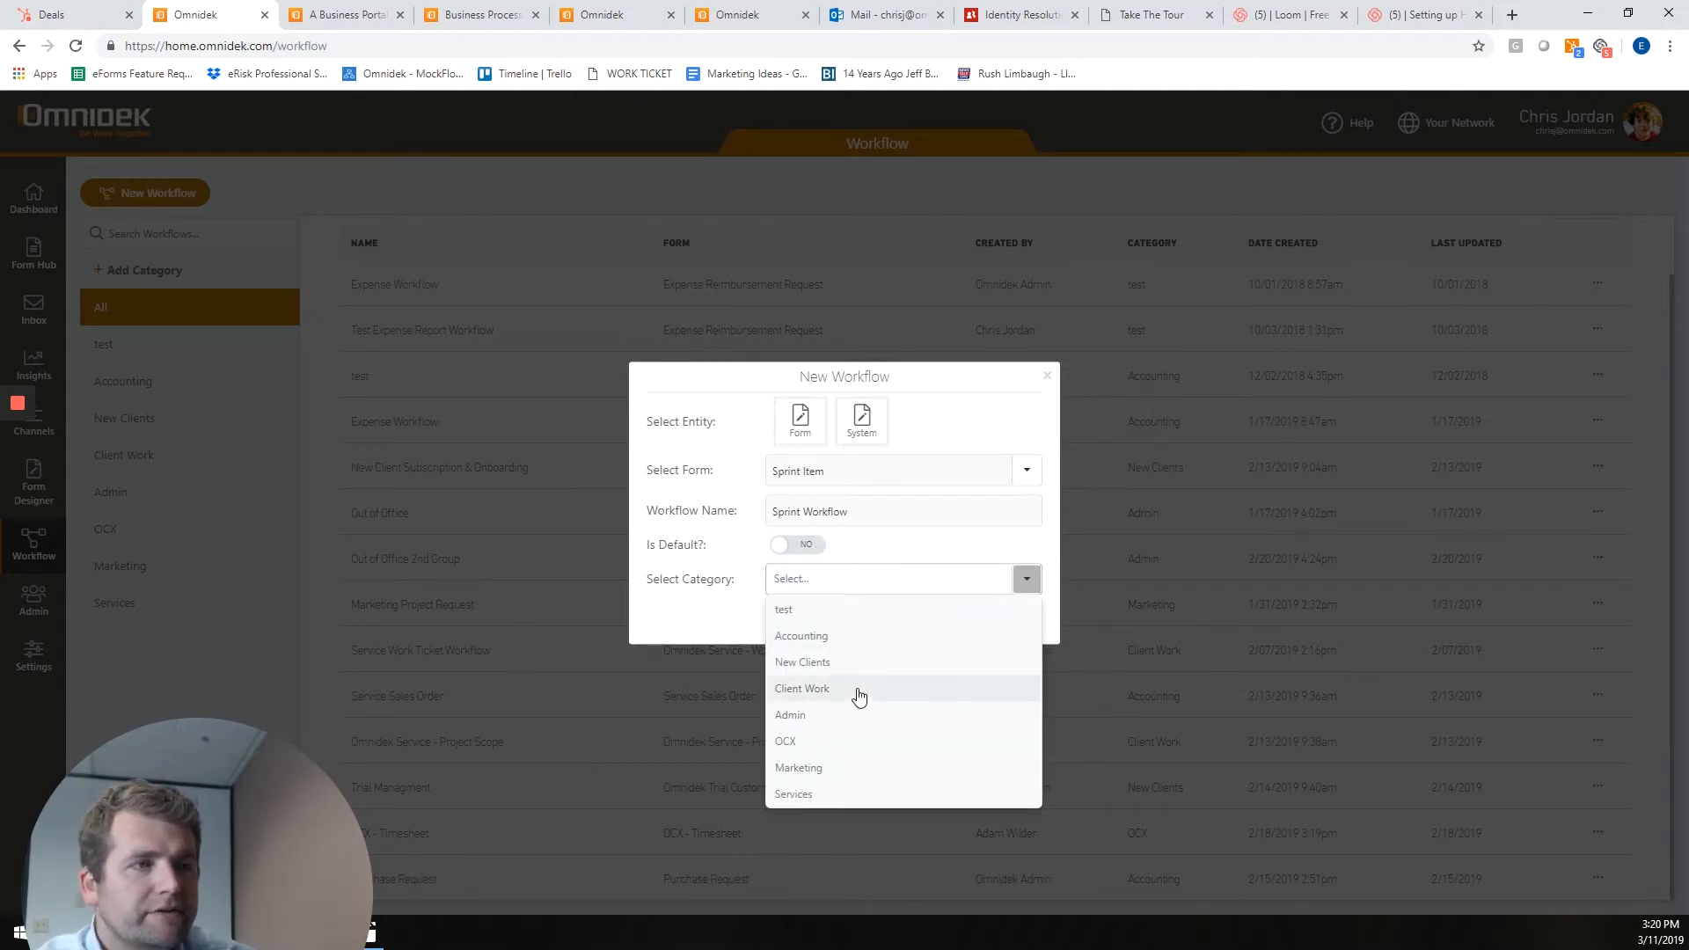
click(869, 794)
click(1014, 616)
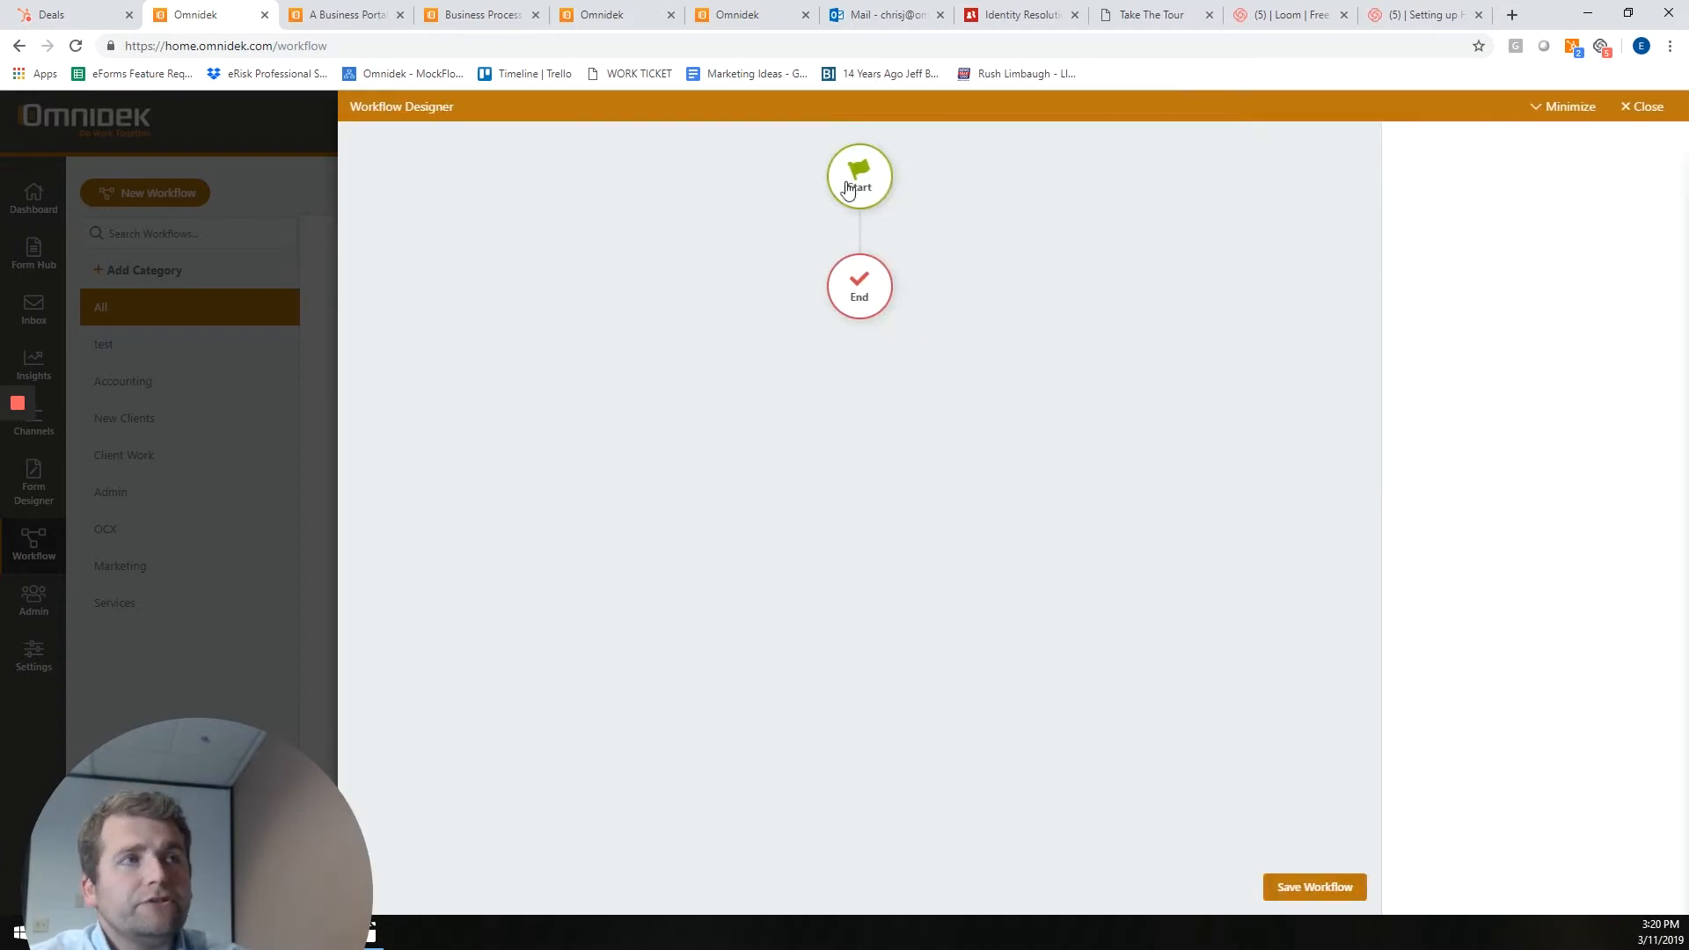
Change the End node below Start to a Hierarchy node
click(860, 302)
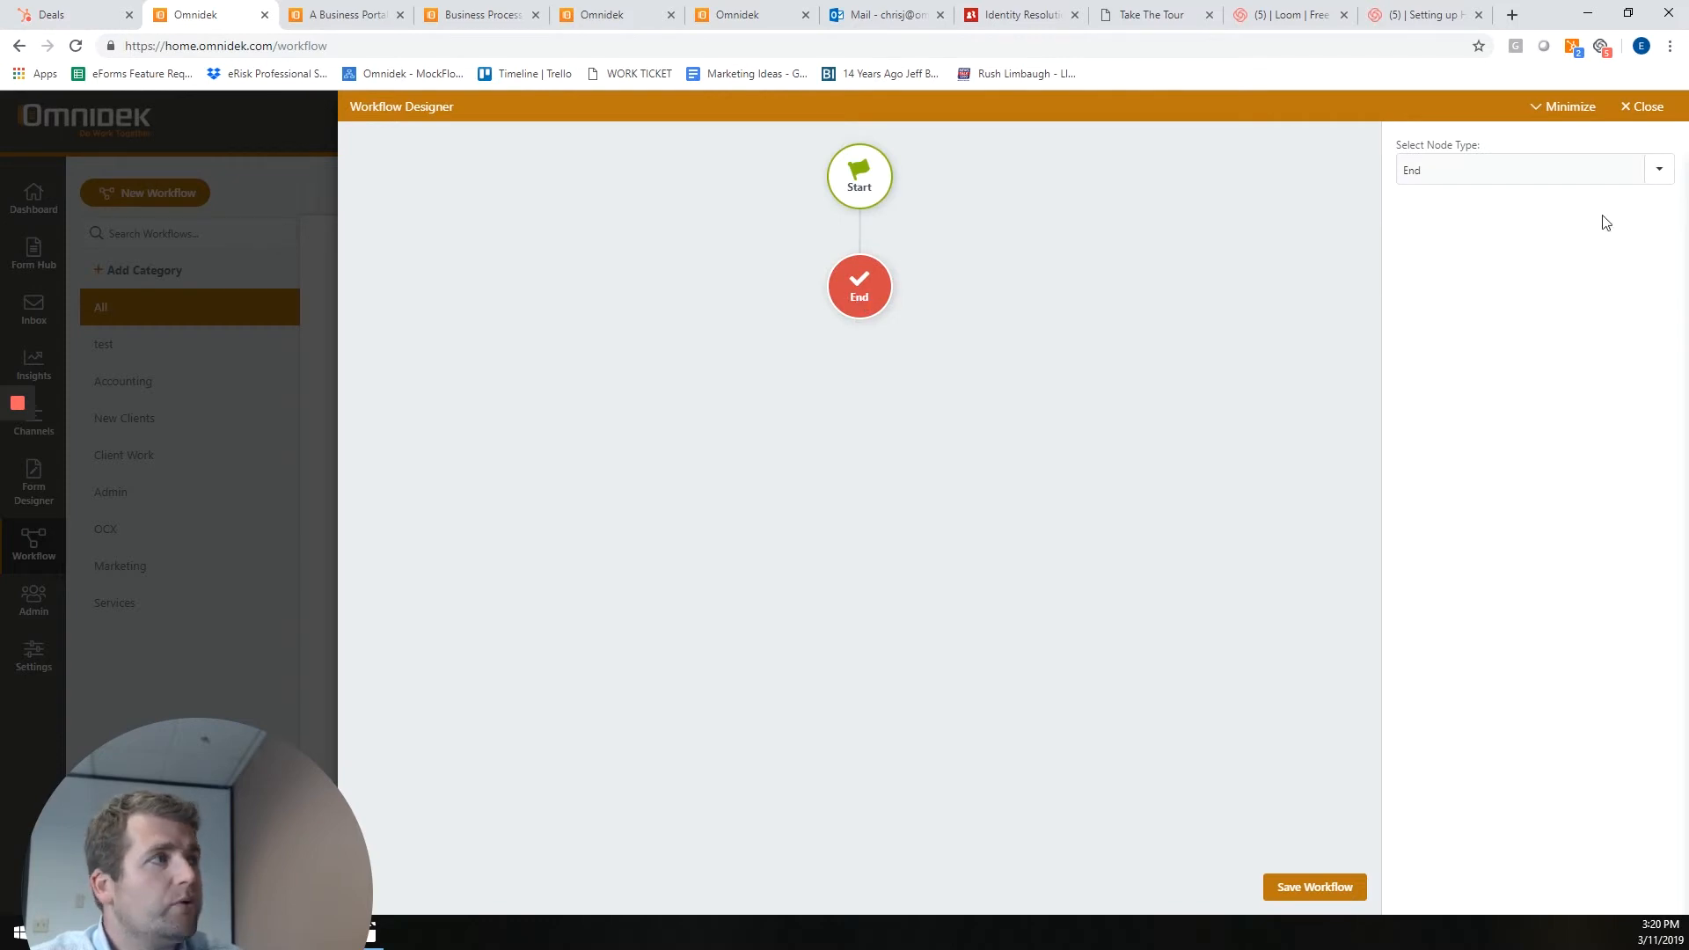
click(1657, 172)
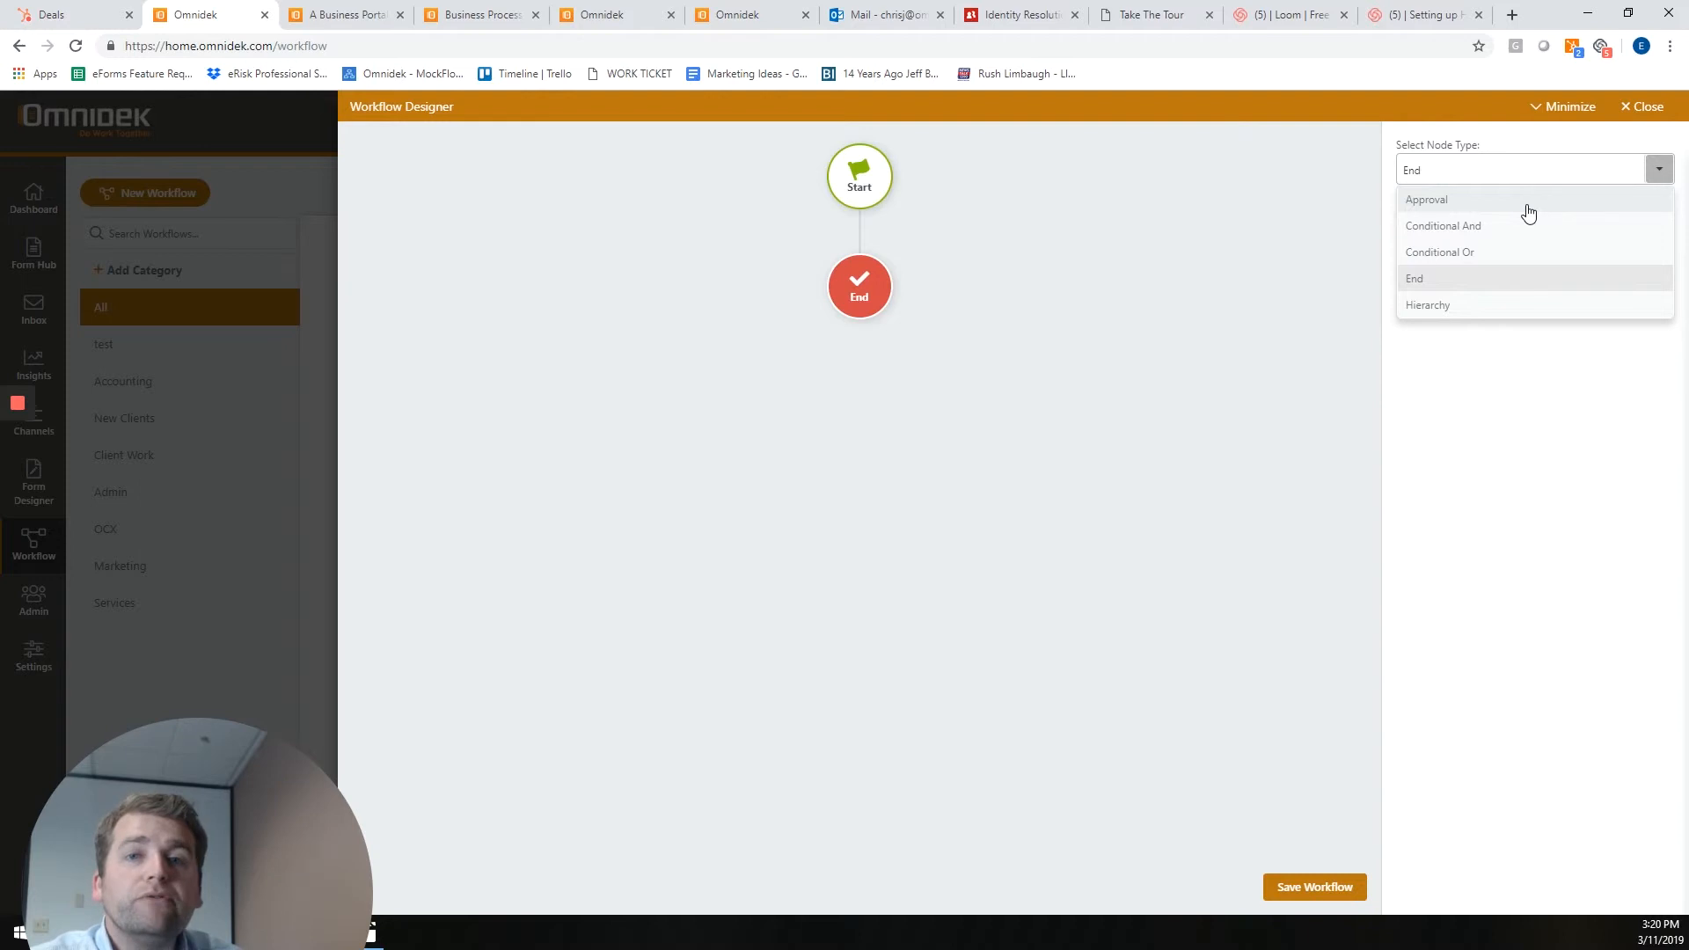
click(1480, 306)
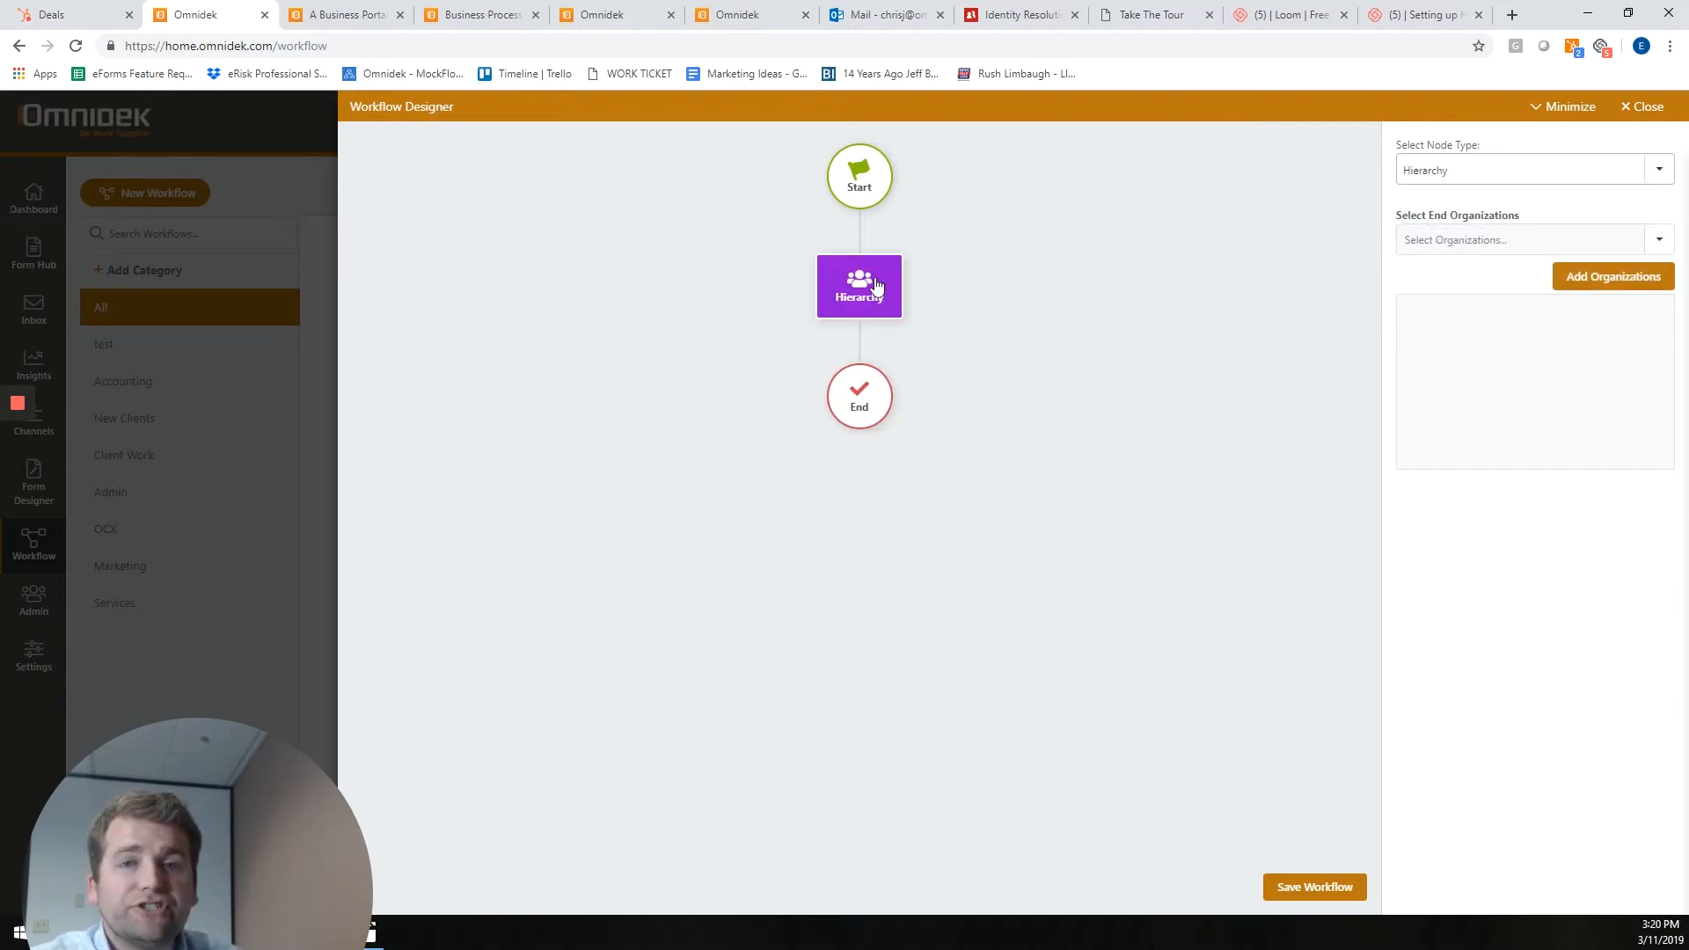
Add Development, OCX and Sales & Marketing as end organizations of the Hierarchy node
click(1659, 244)
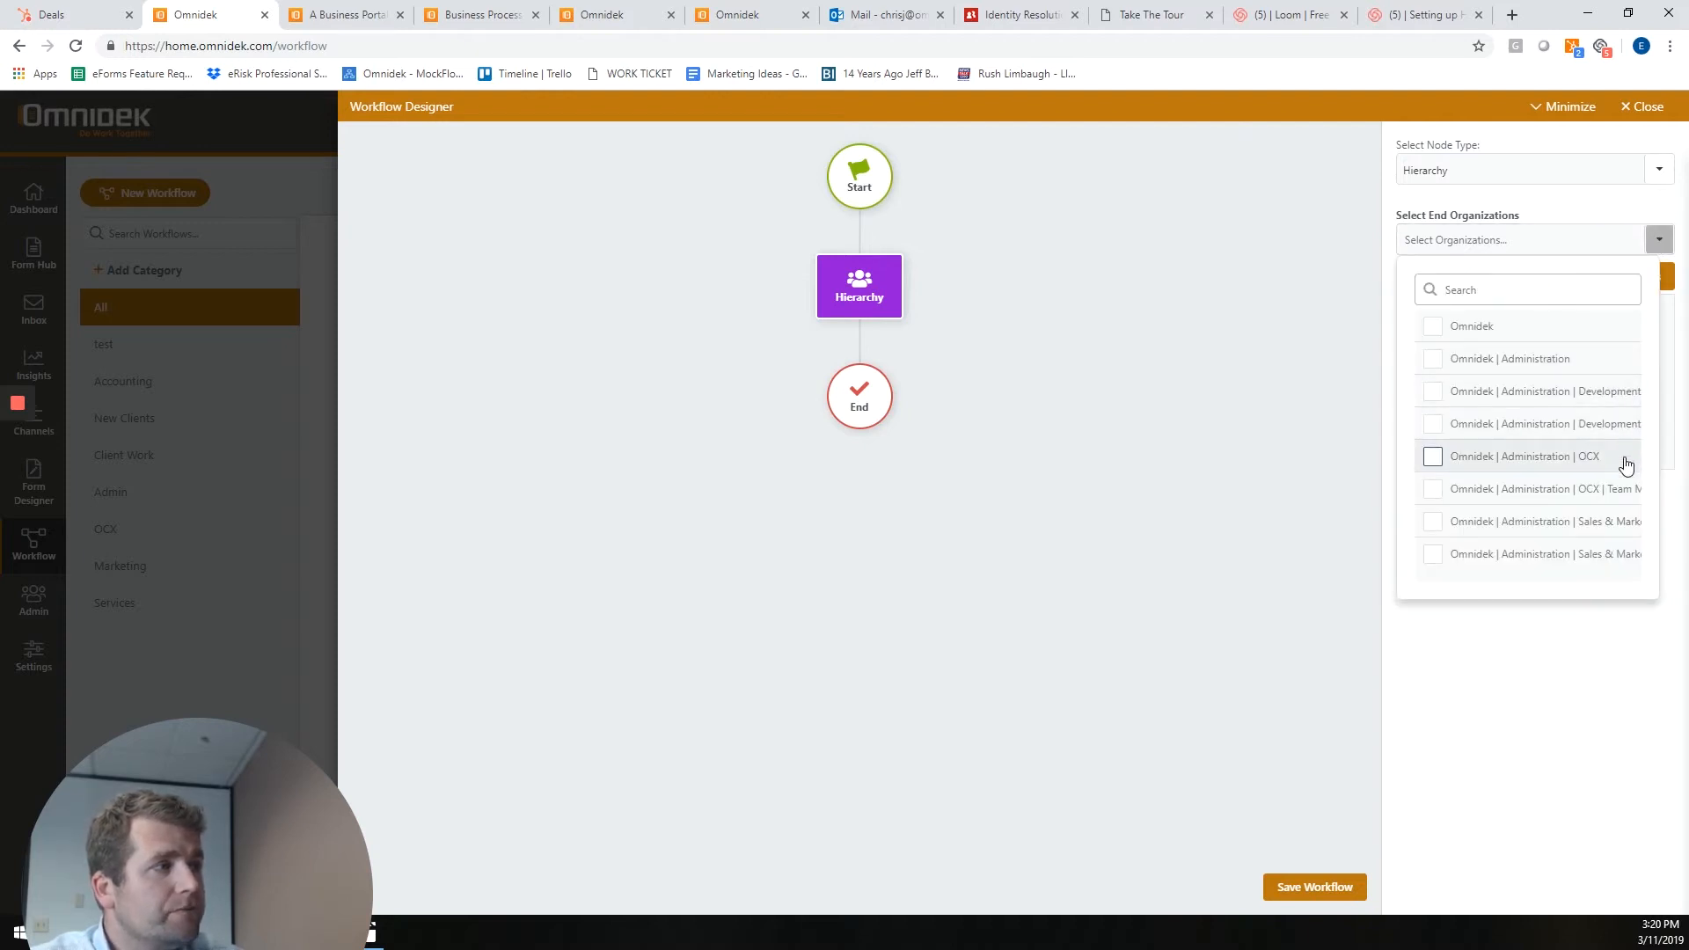
click(1435, 393)
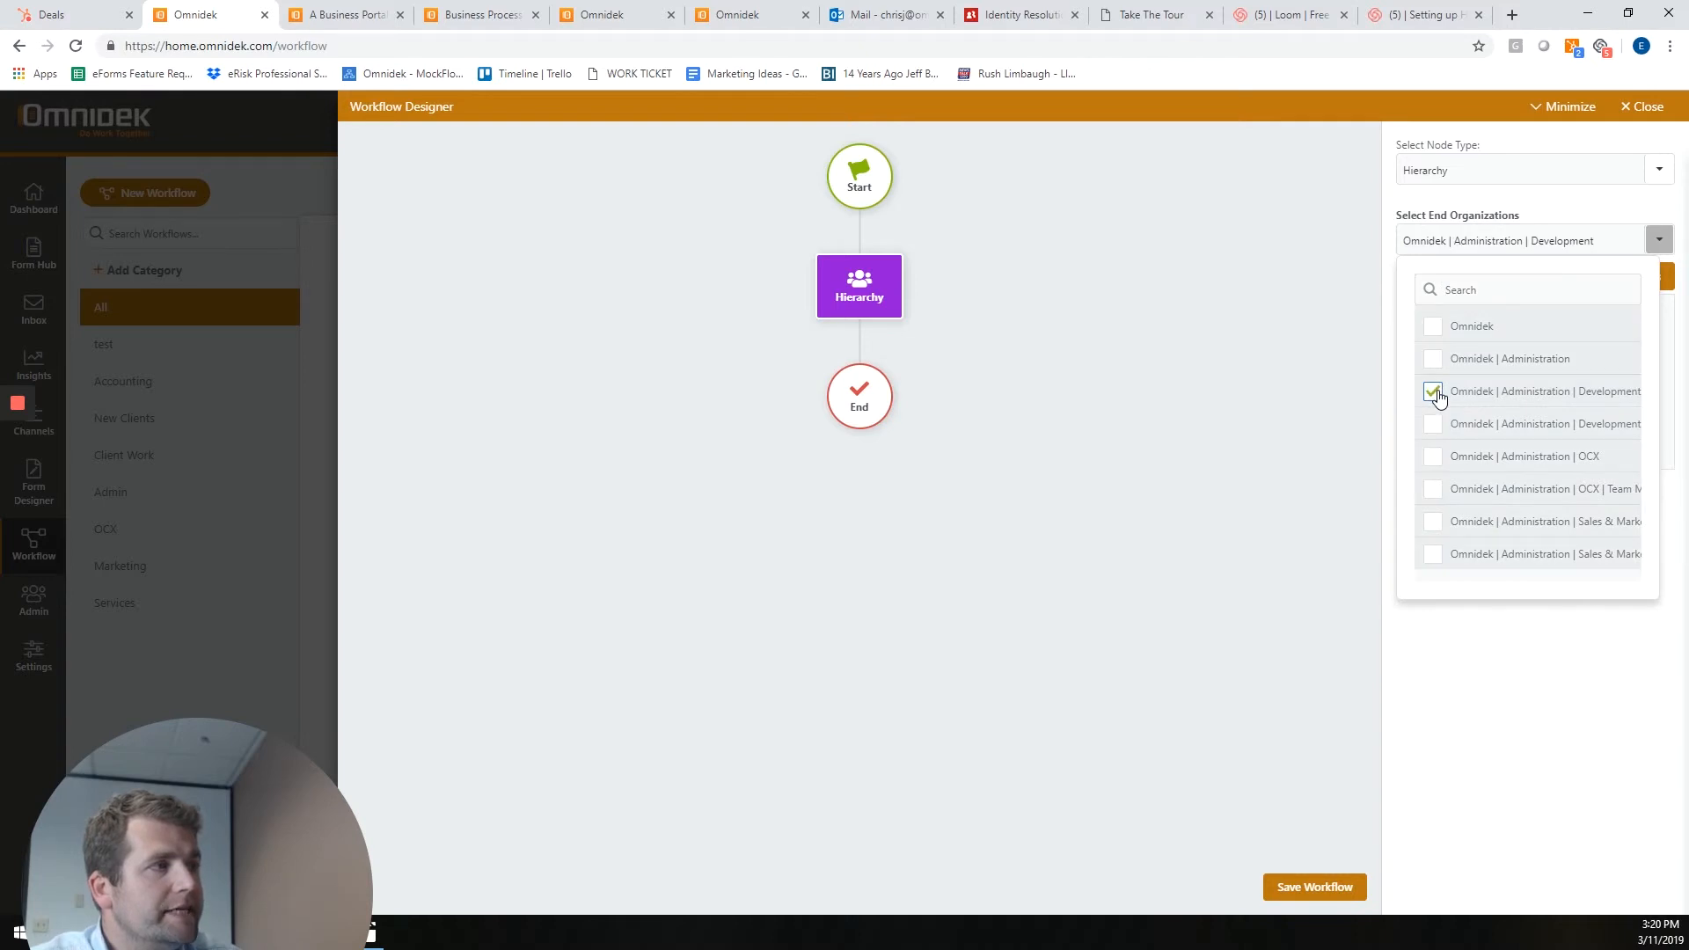
click(1437, 455)
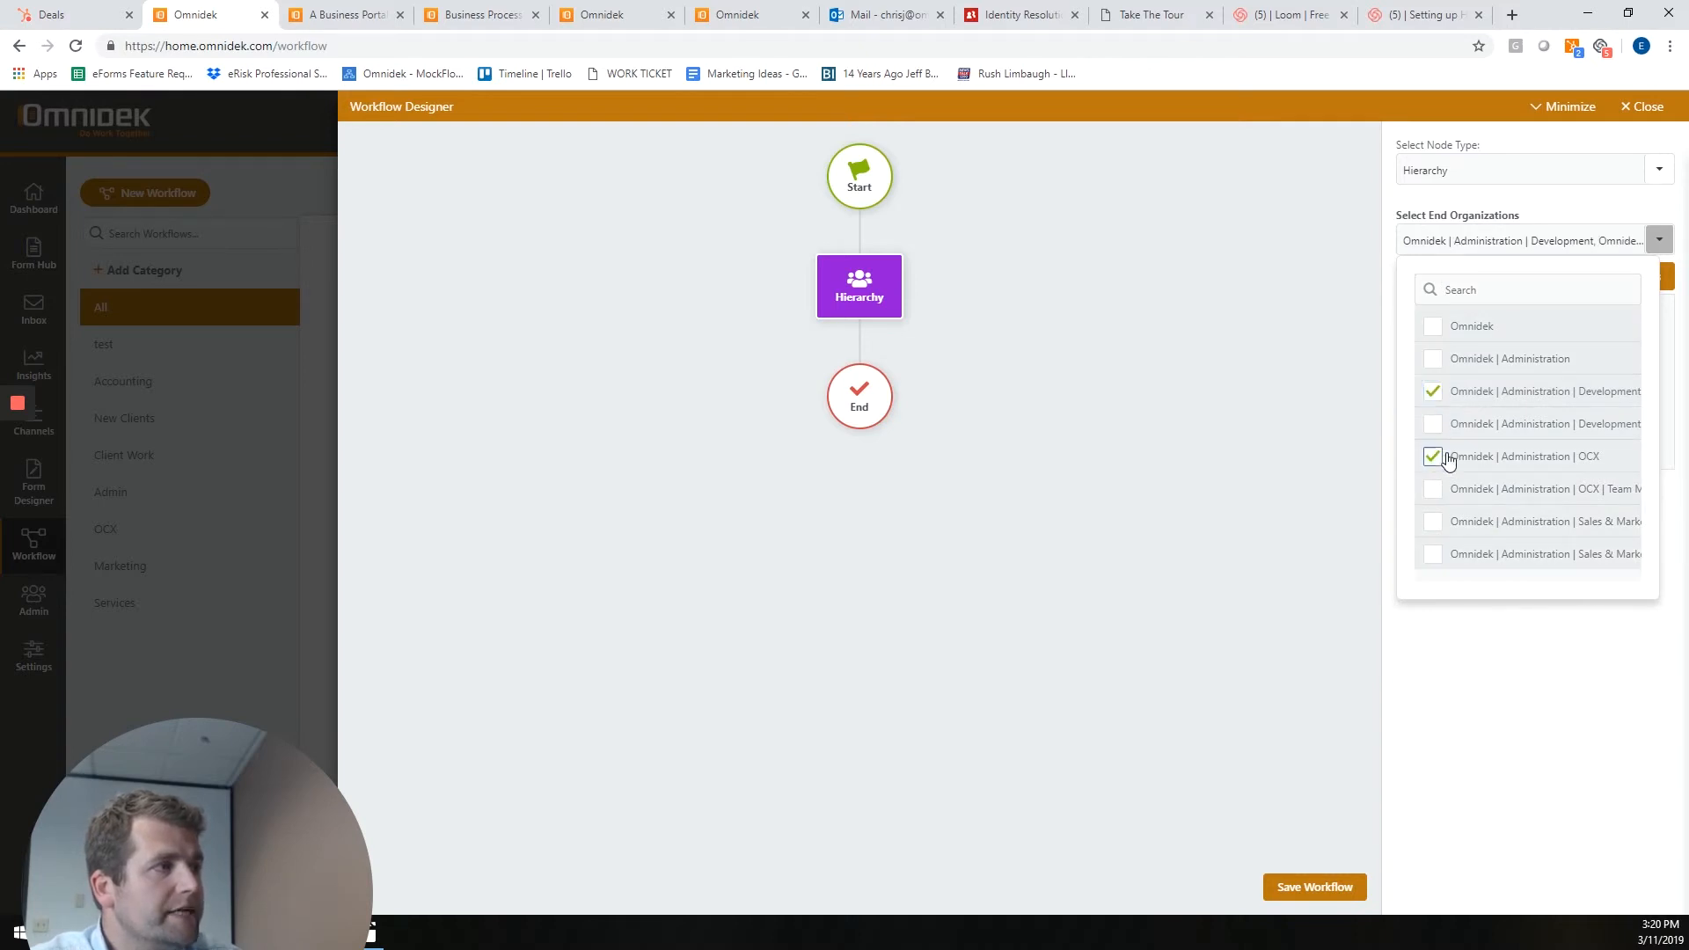
click(1433, 522)
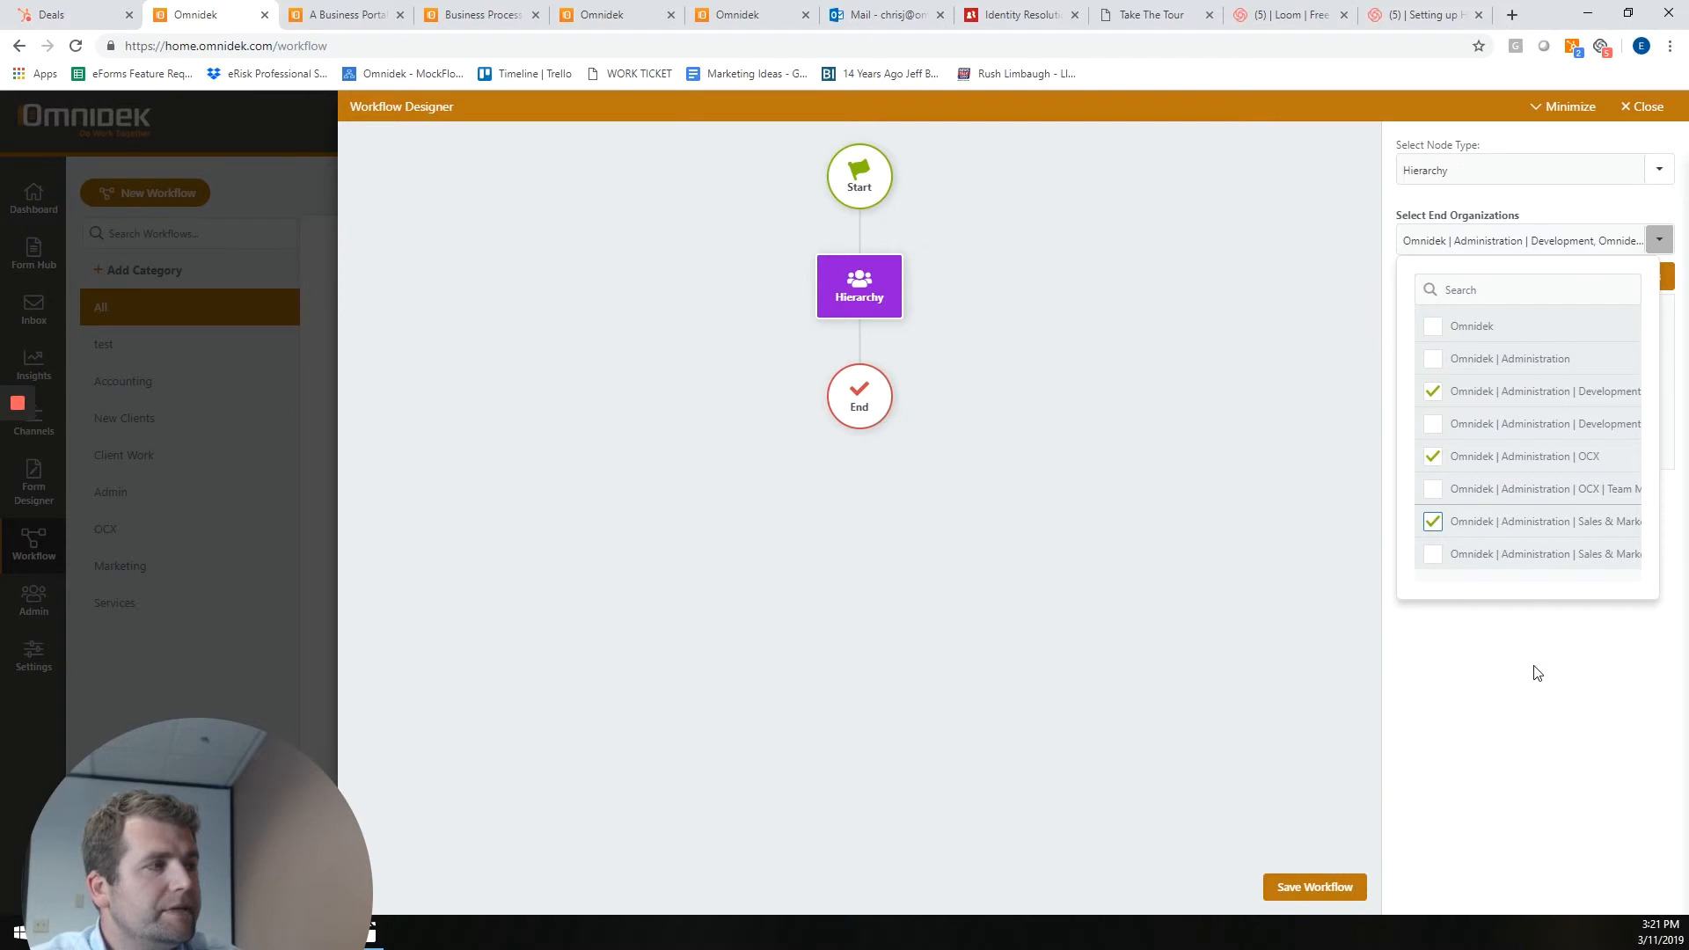
click(1531, 671)
click(1624, 280)
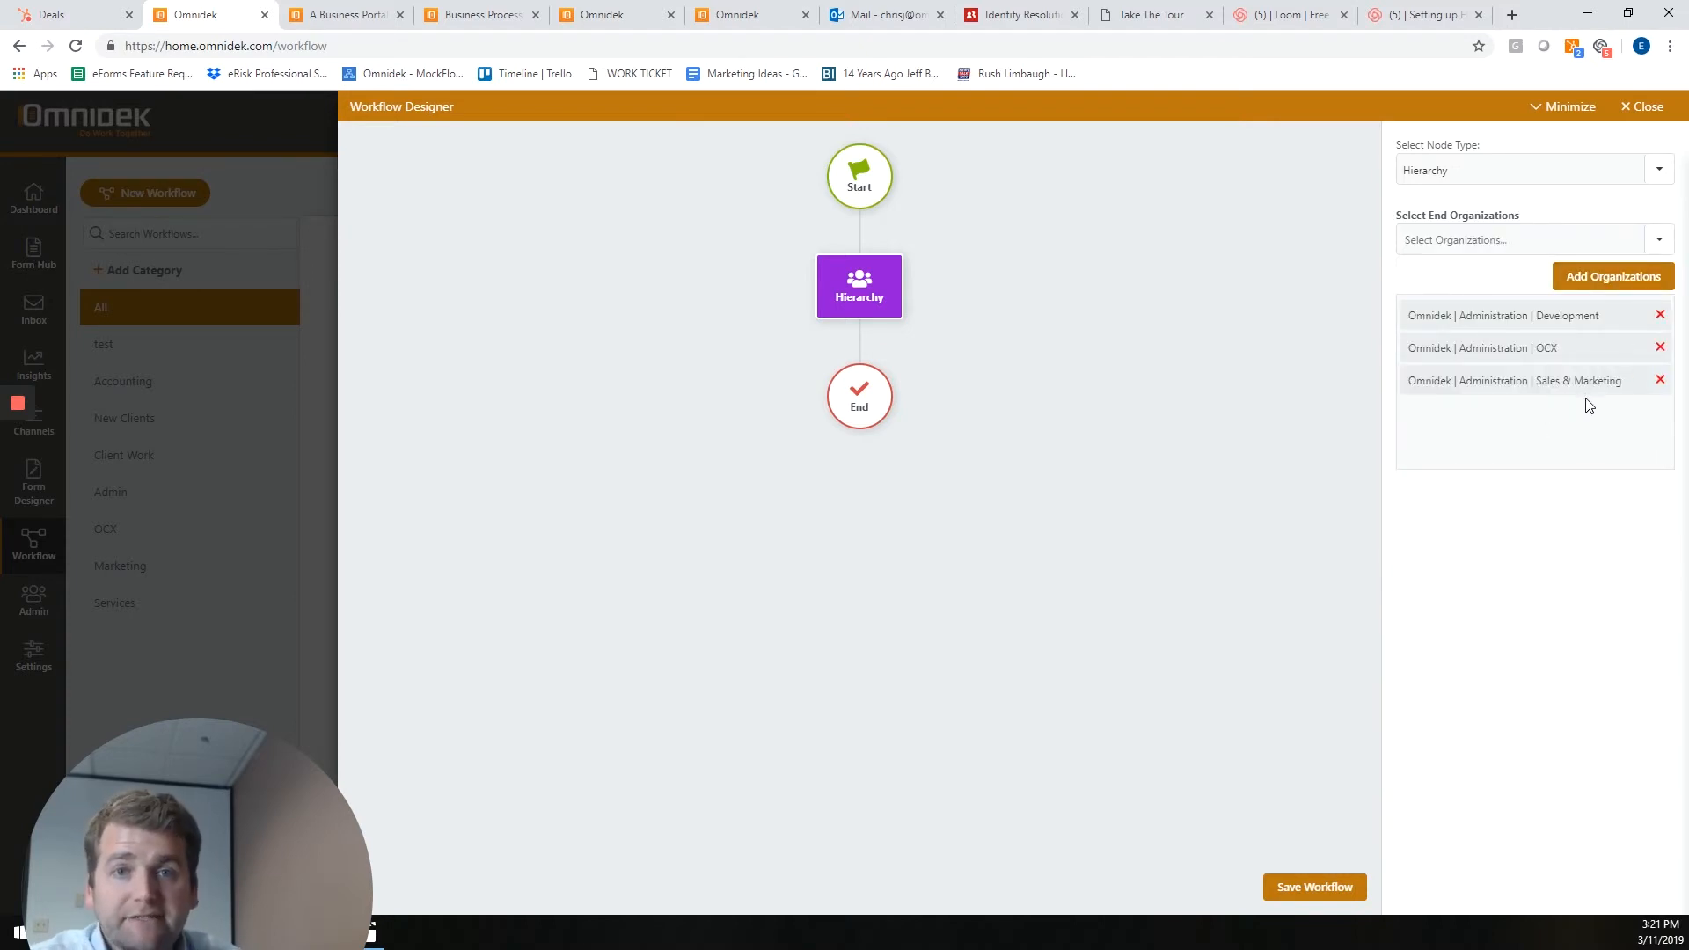
Remove all end organizations from the Hierarchy node and close the workflow without saving
click(1659, 315)
click(1660, 315)
click(1660, 315)
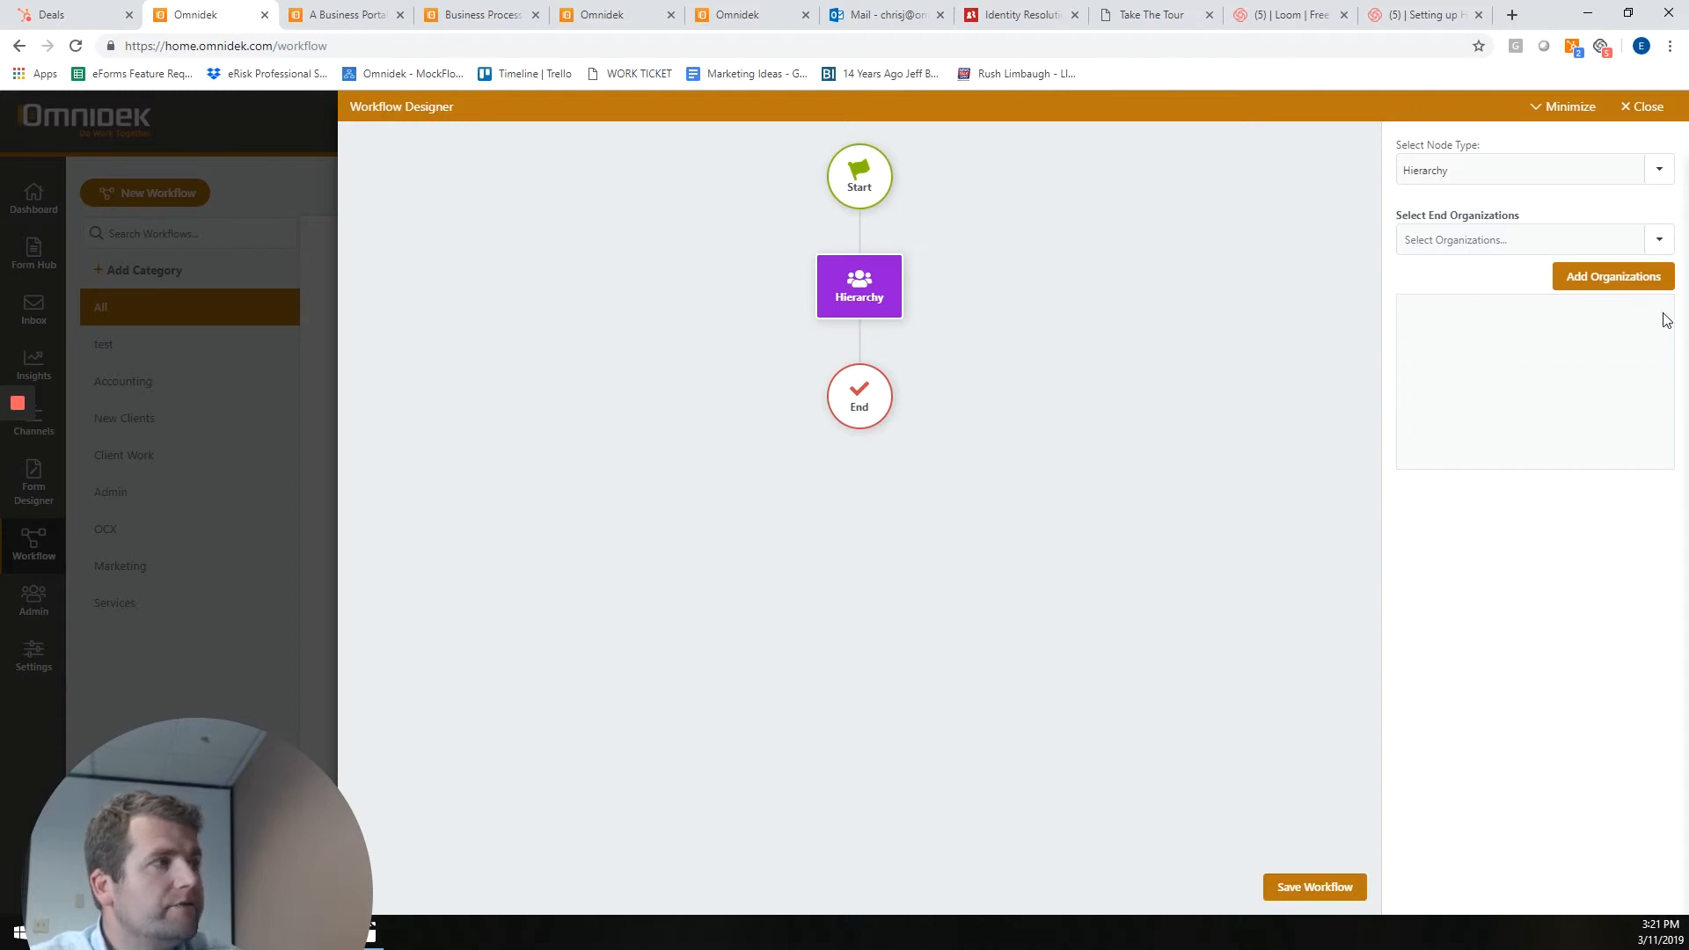
click(1641, 113)
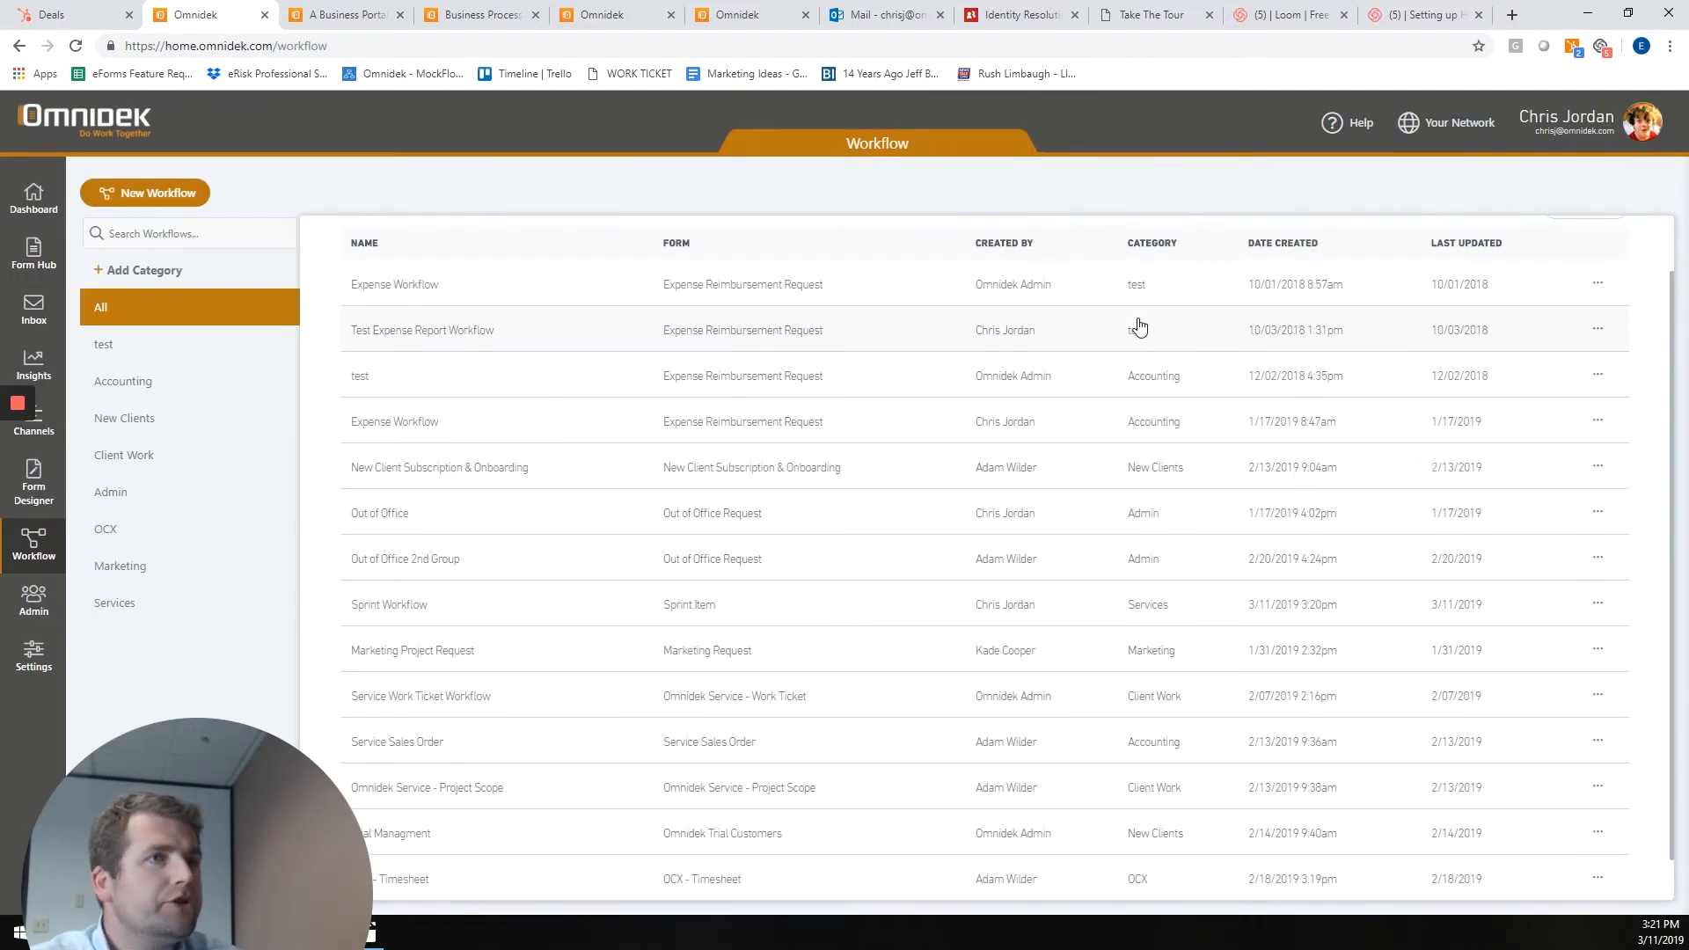
Open the Purchase Request workflow and examine its Hierarchy node's end organizations, its condition and the available form questions
scroll(714, 538, down, 1)
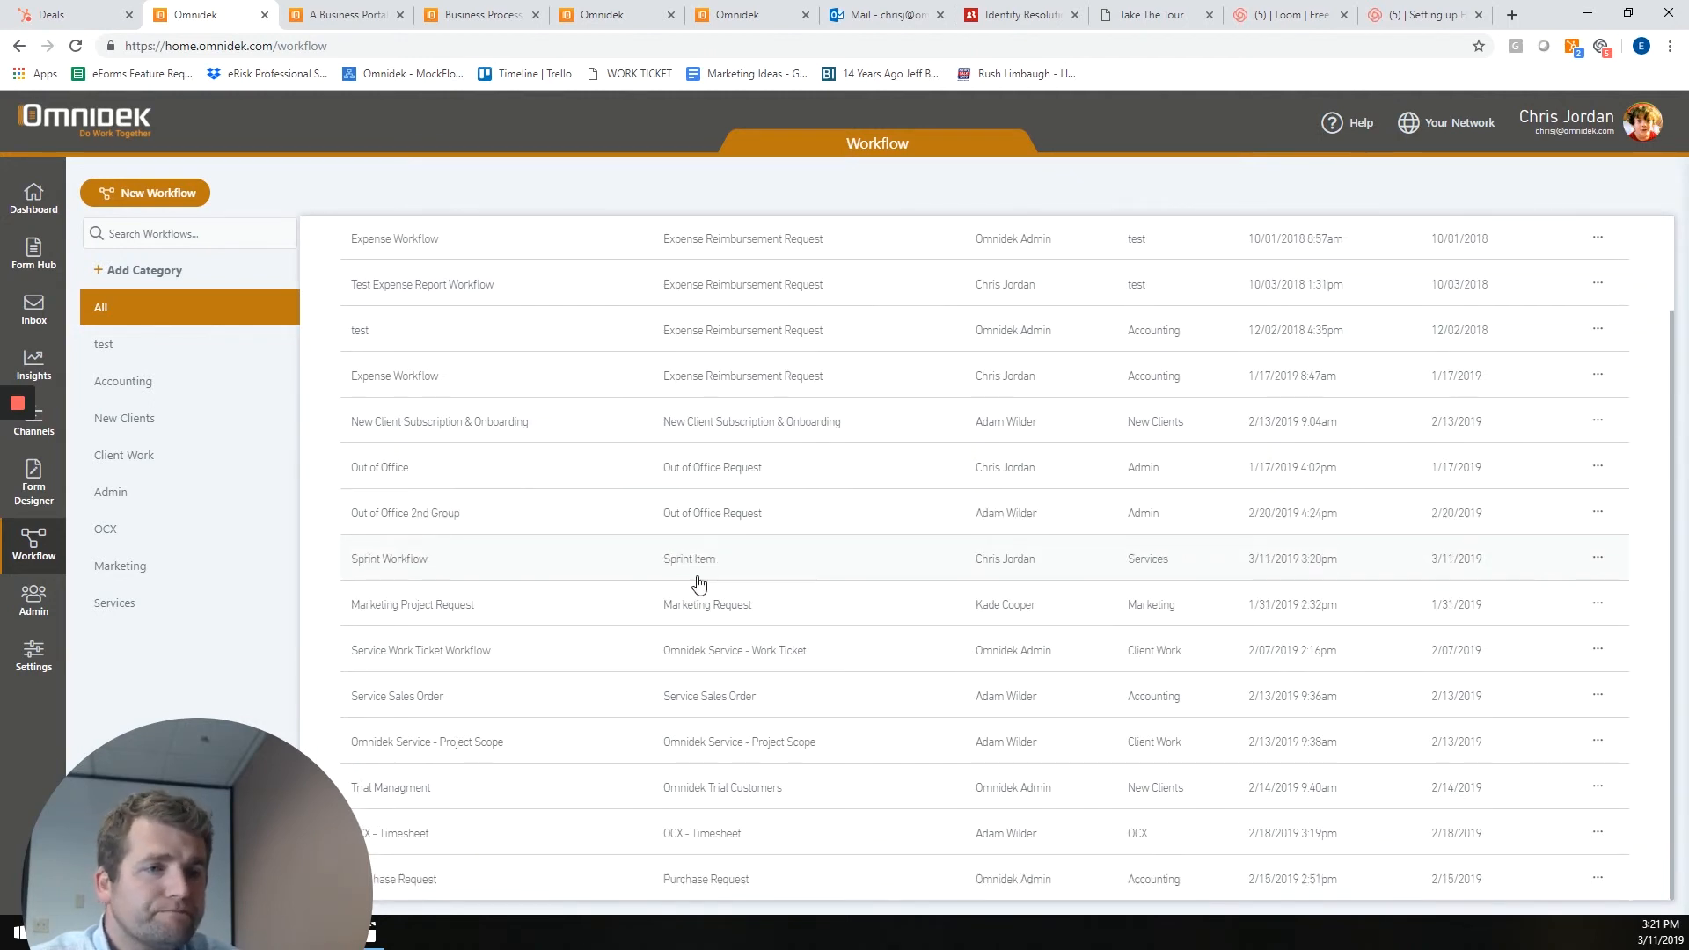
click(422, 880)
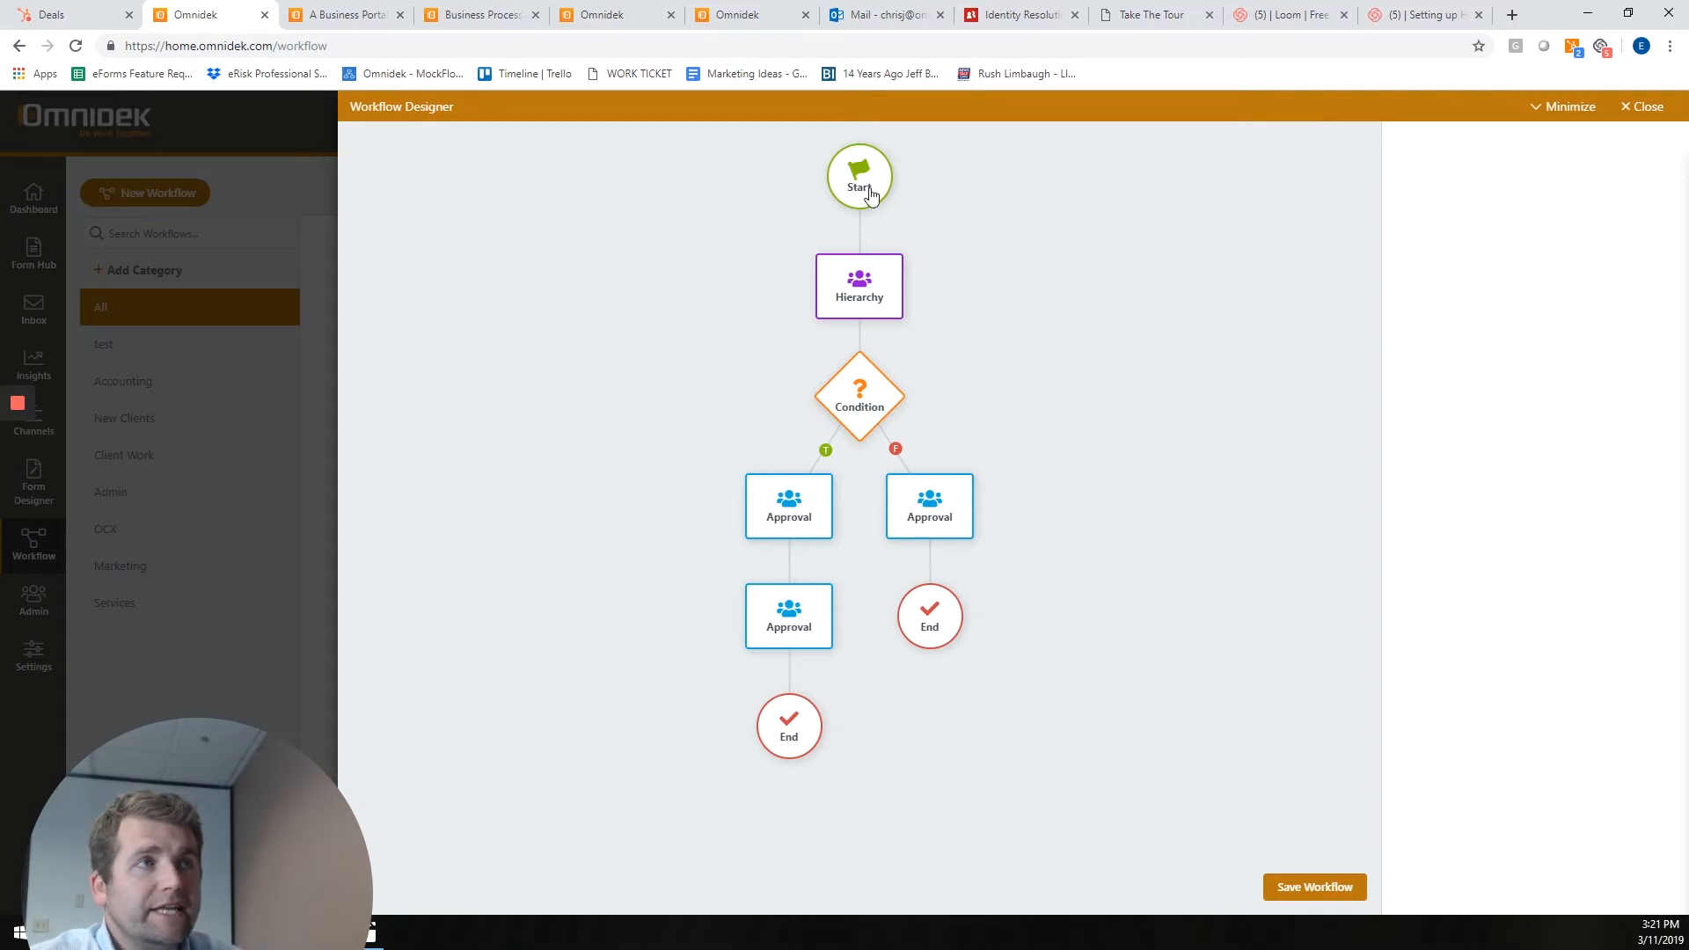
click(884, 315)
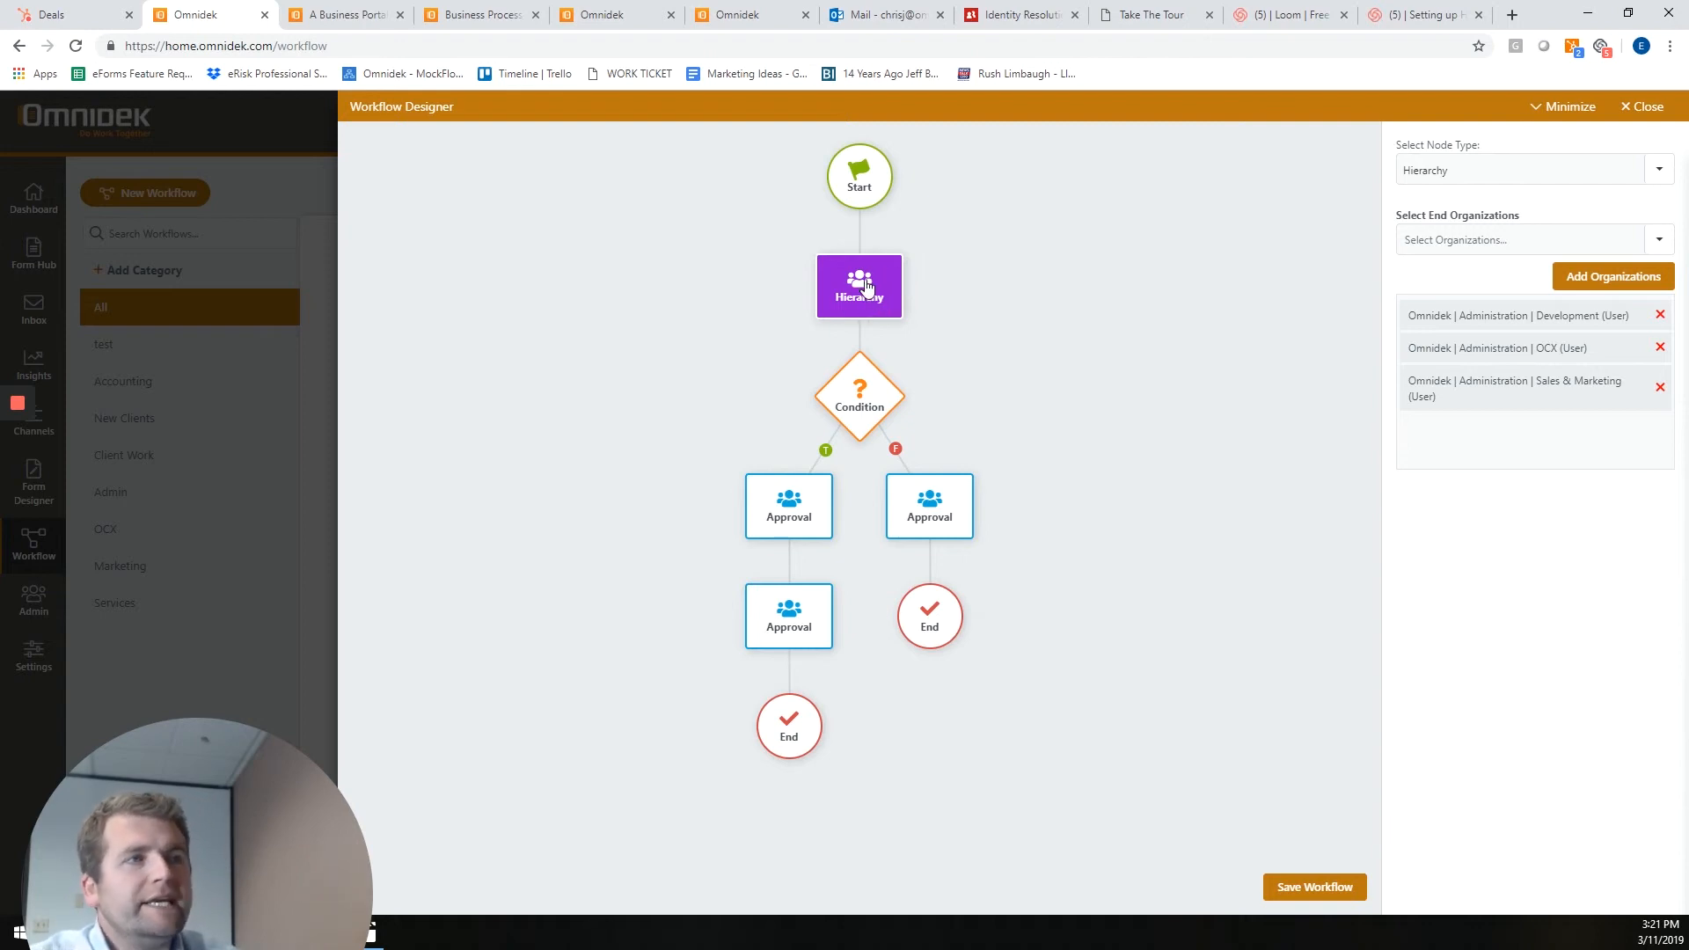
click(865, 406)
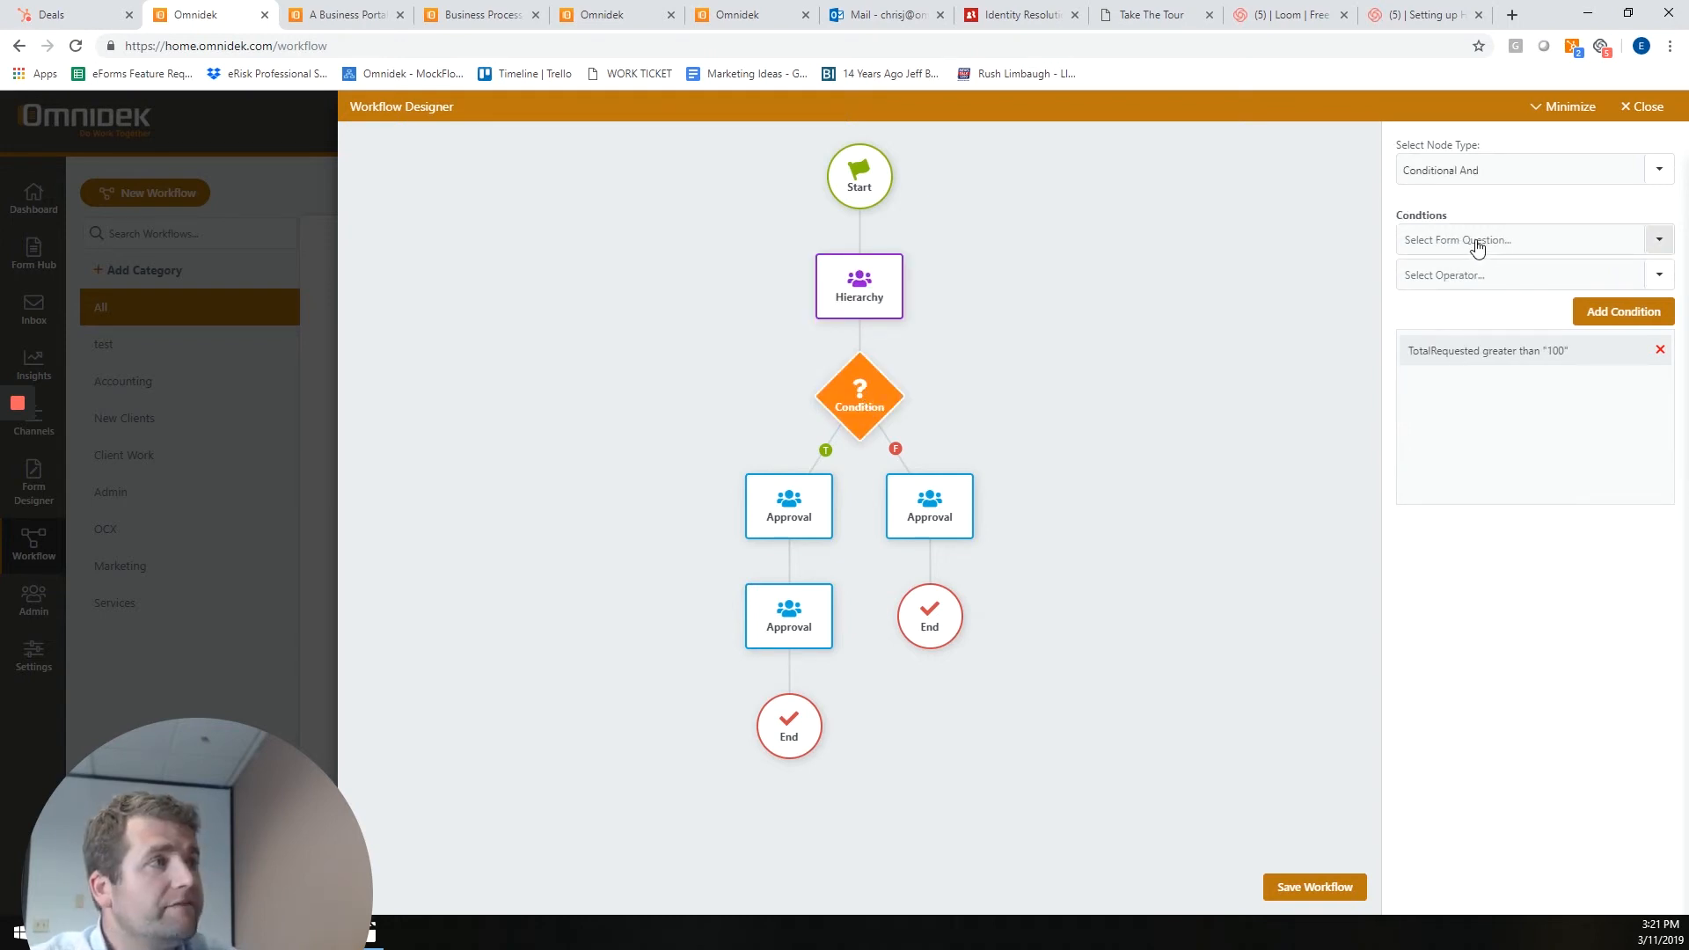
click(1663, 239)
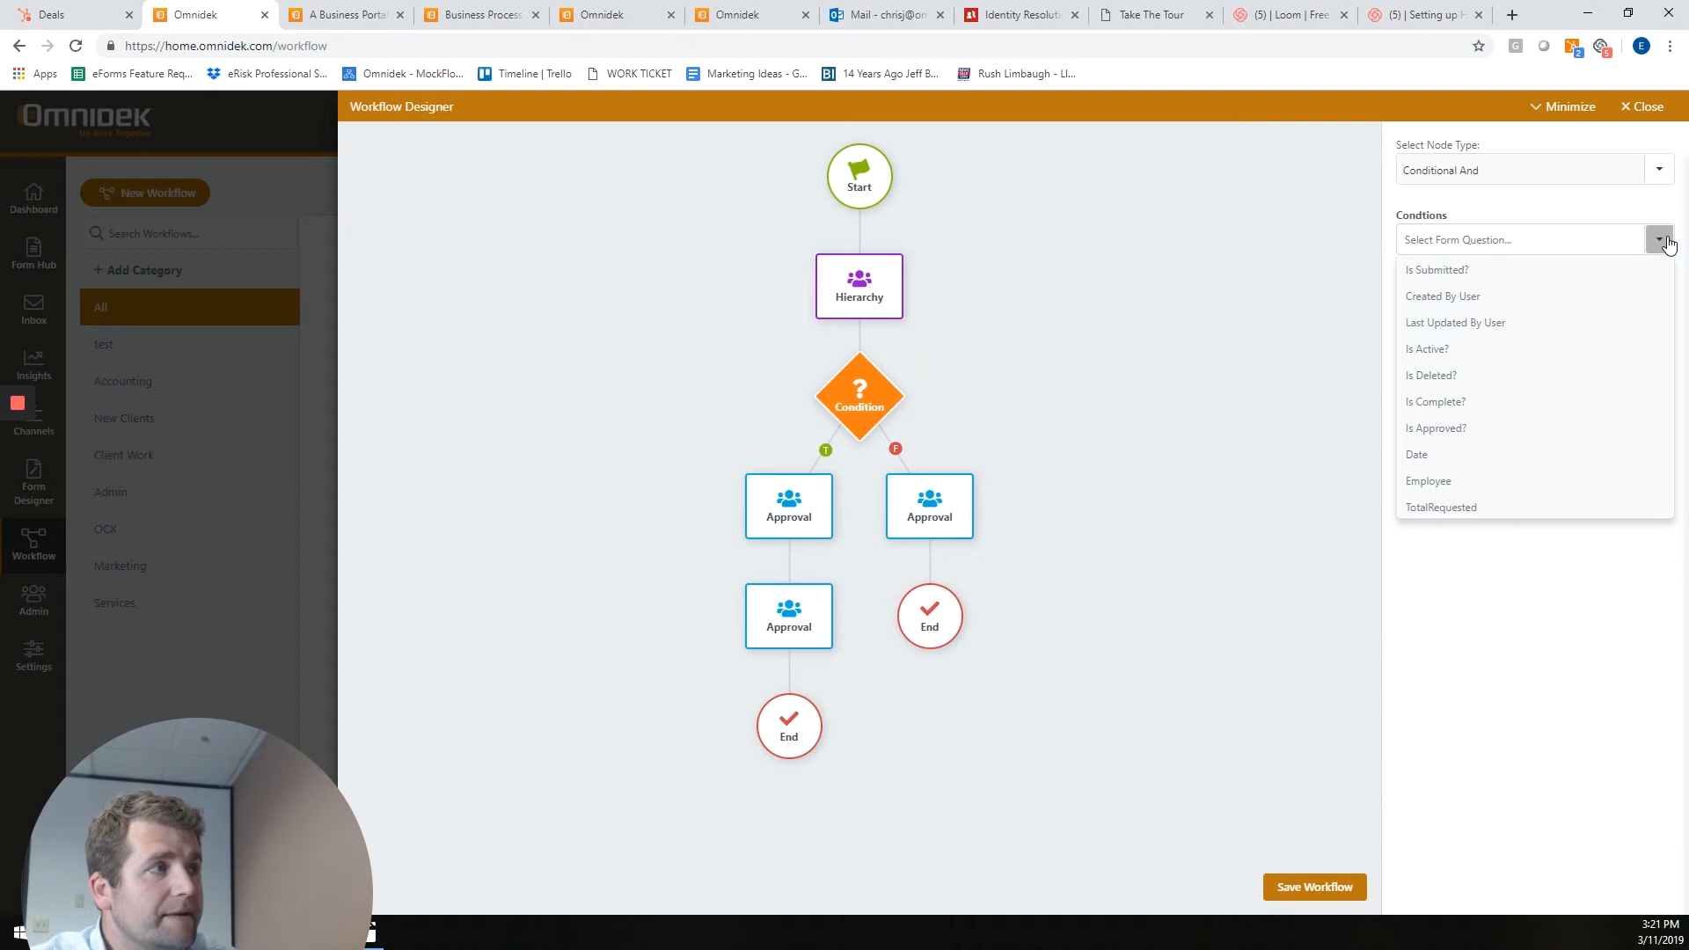
click(1317, 318)
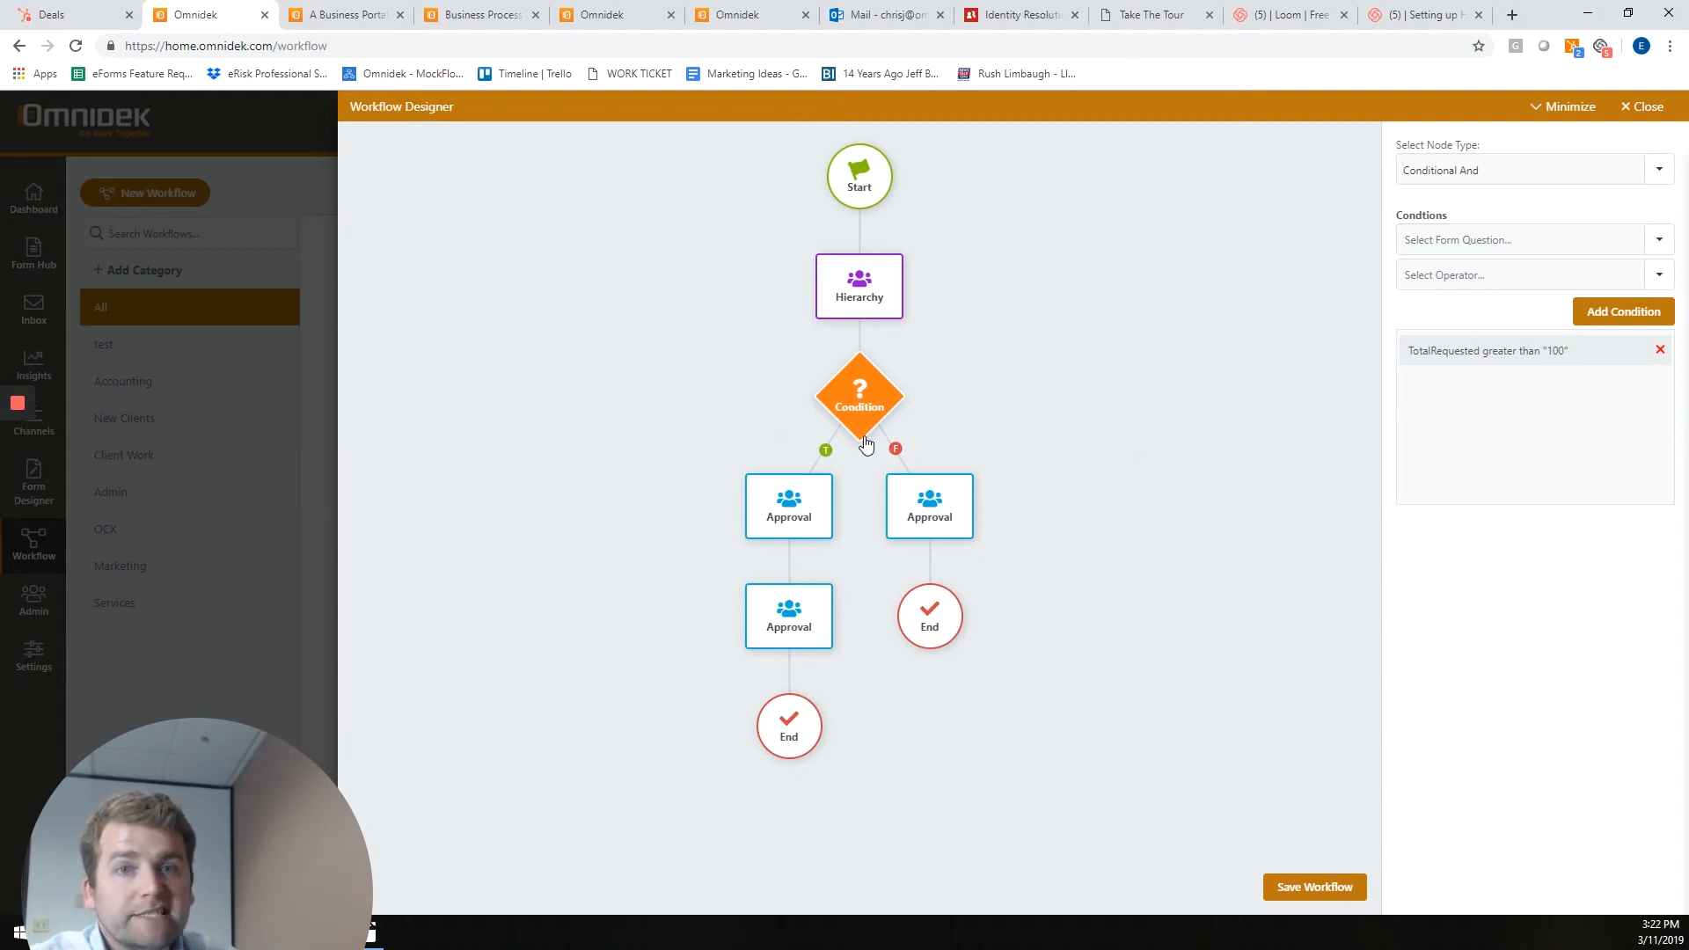
Examine the approvers on the true and false branches and the true branch's End node, and close the workflow
click(933, 507)
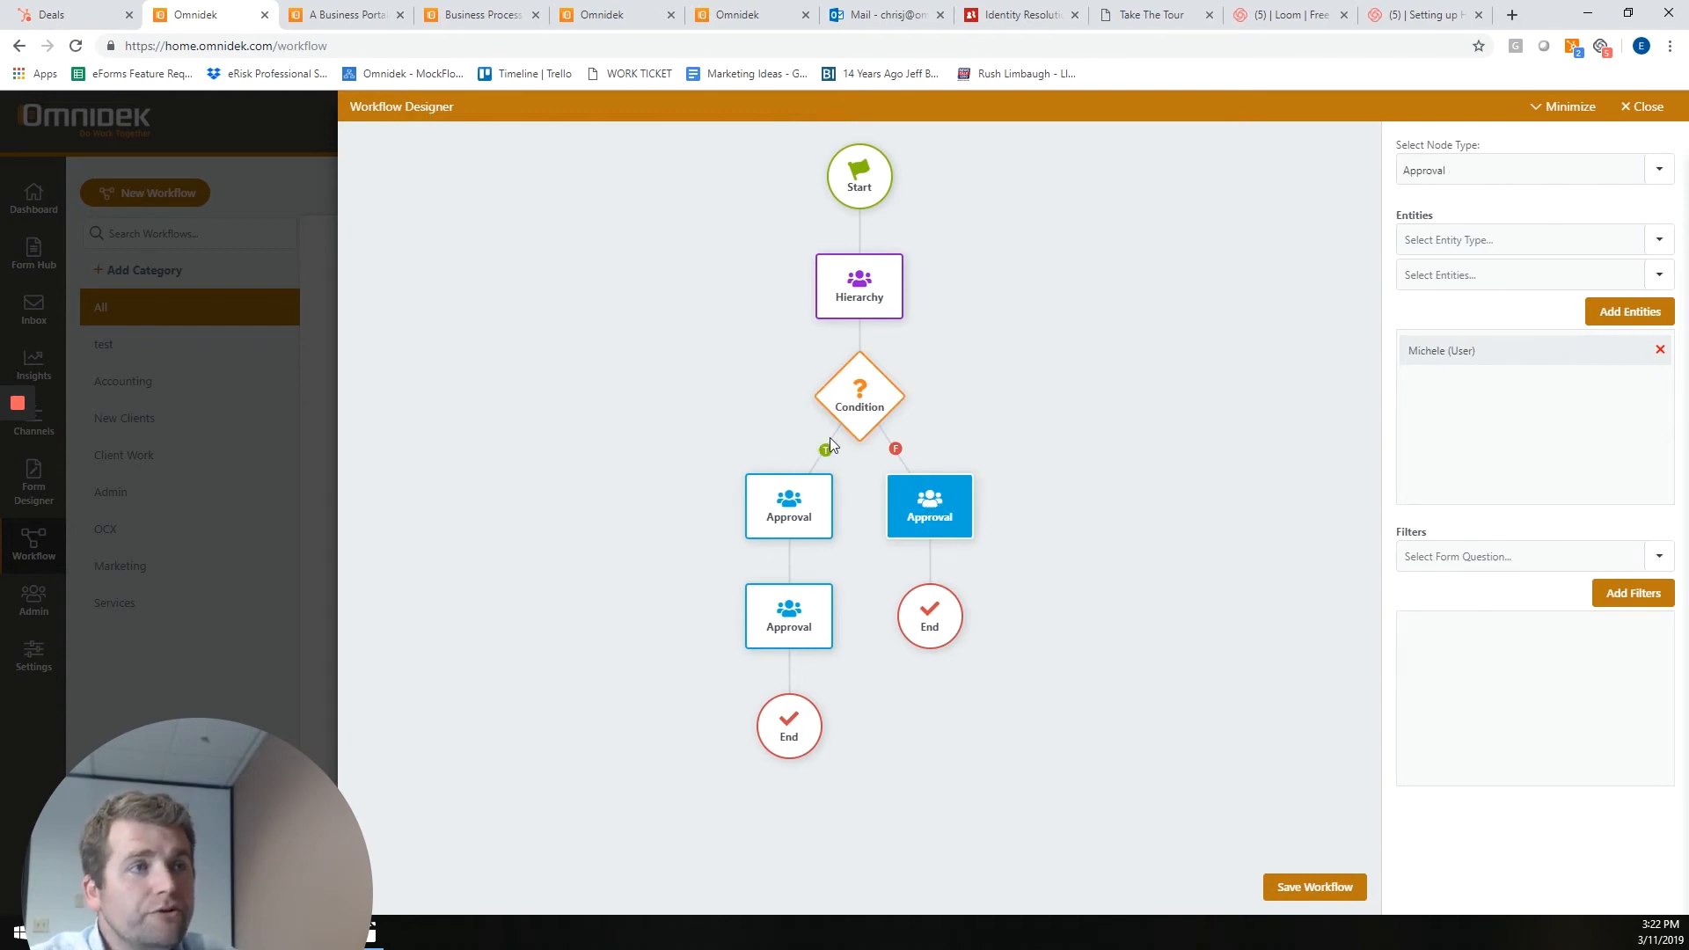
click(795, 517)
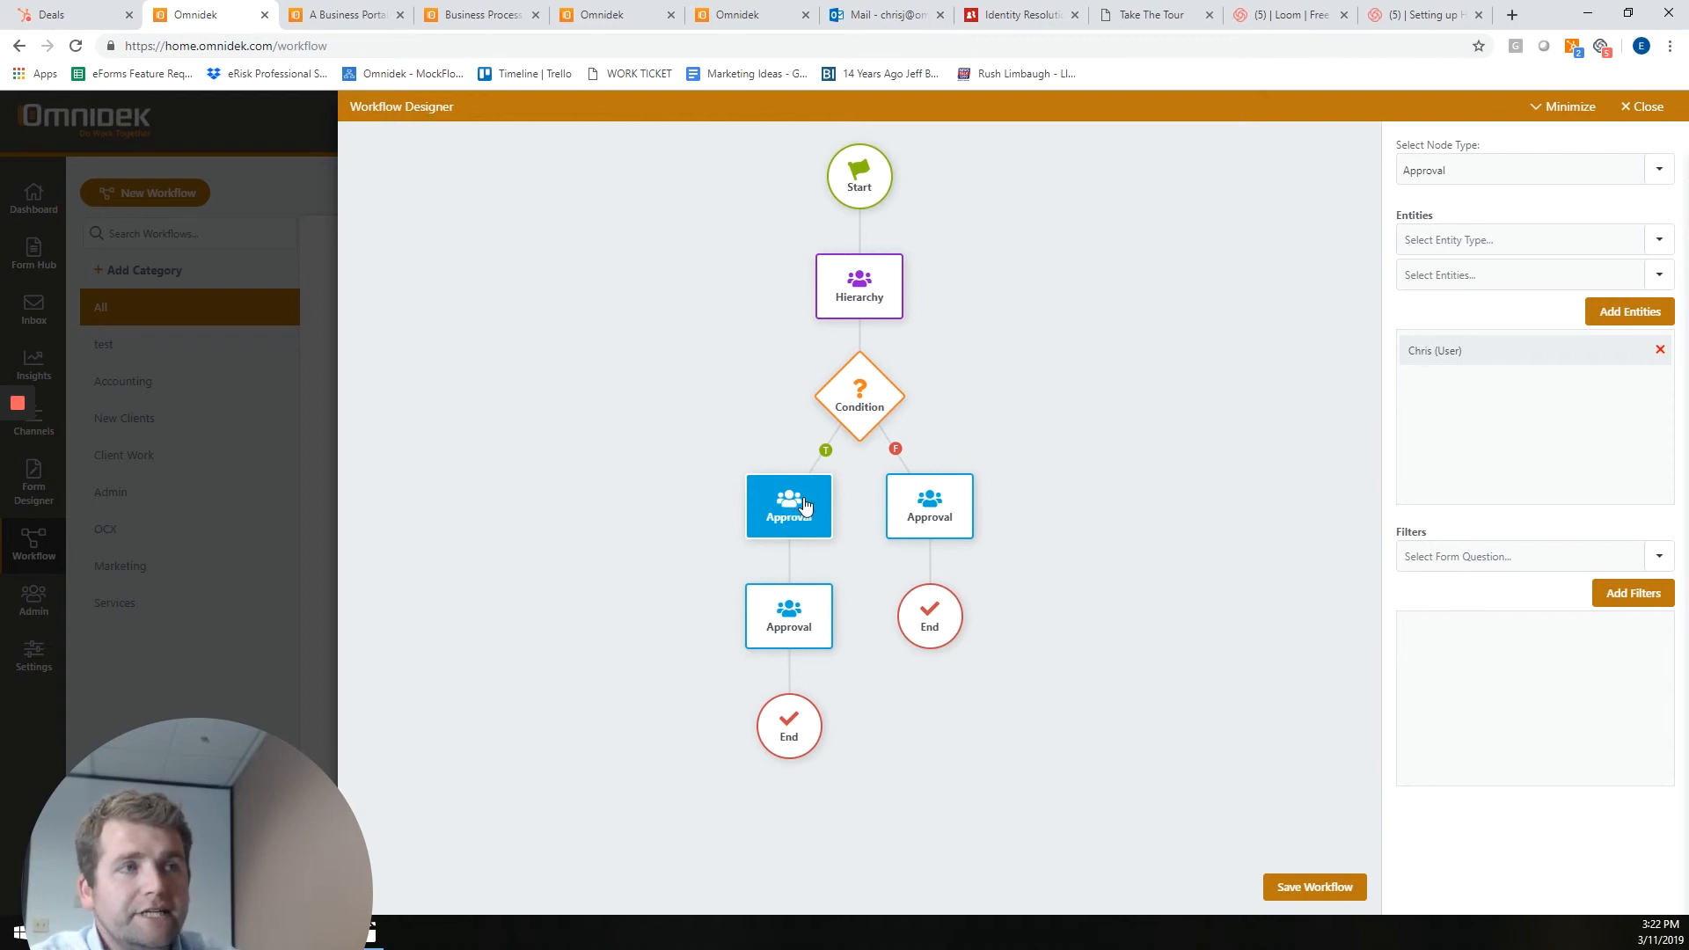
click(798, 624)
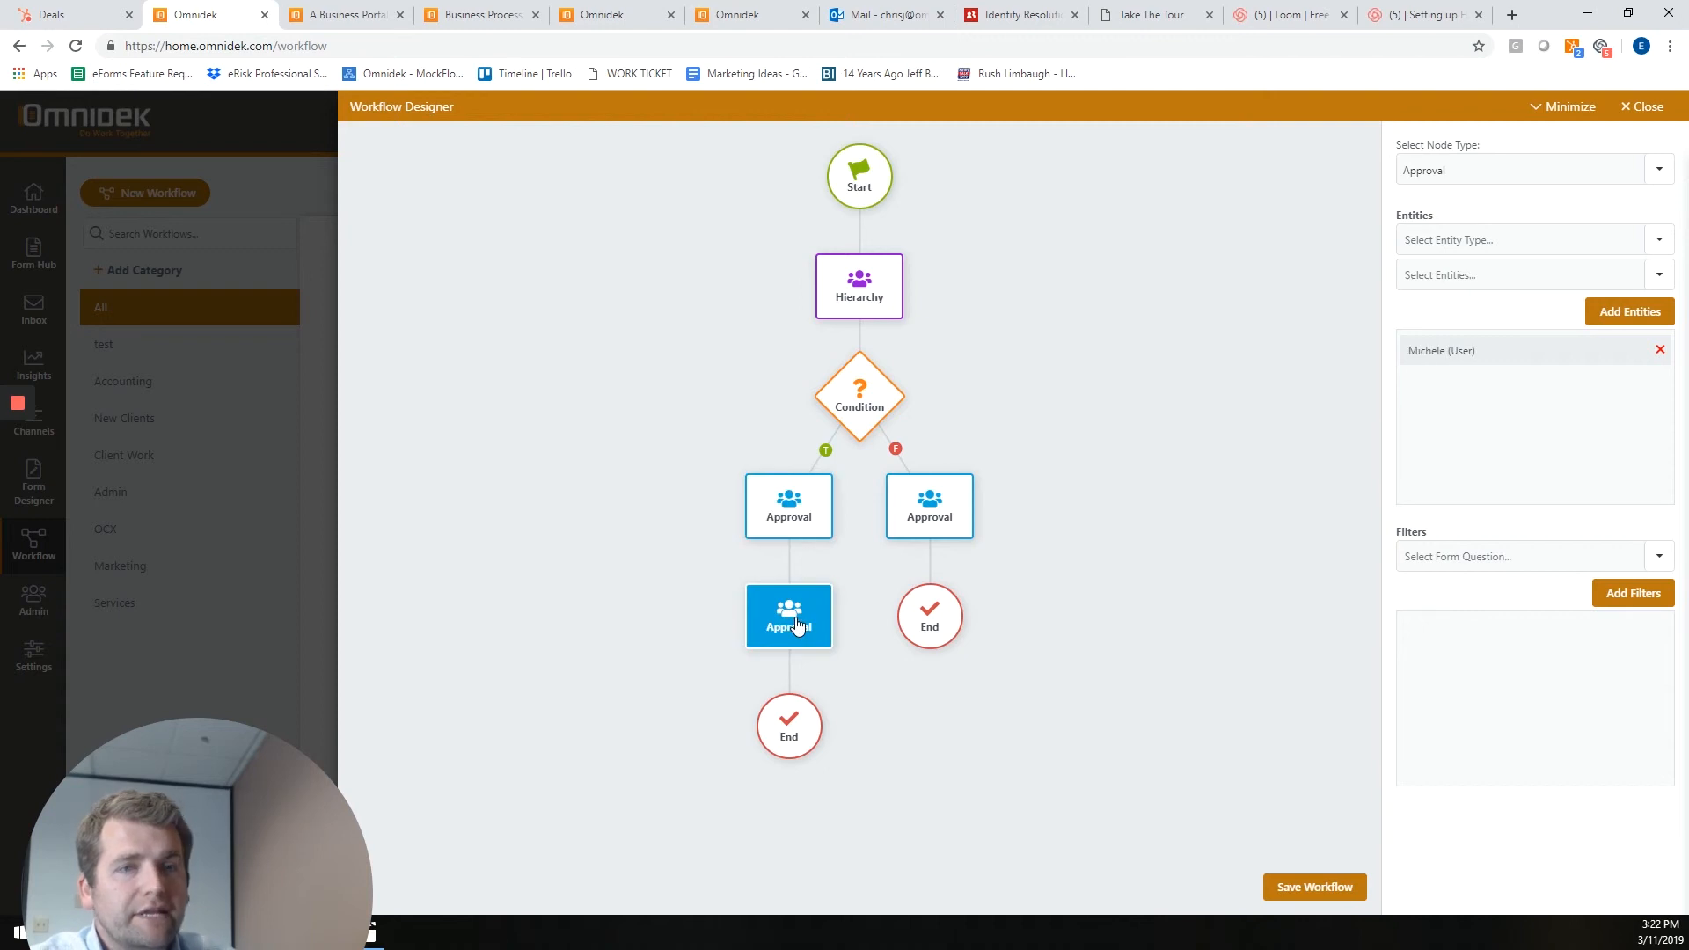
click(793, 736)
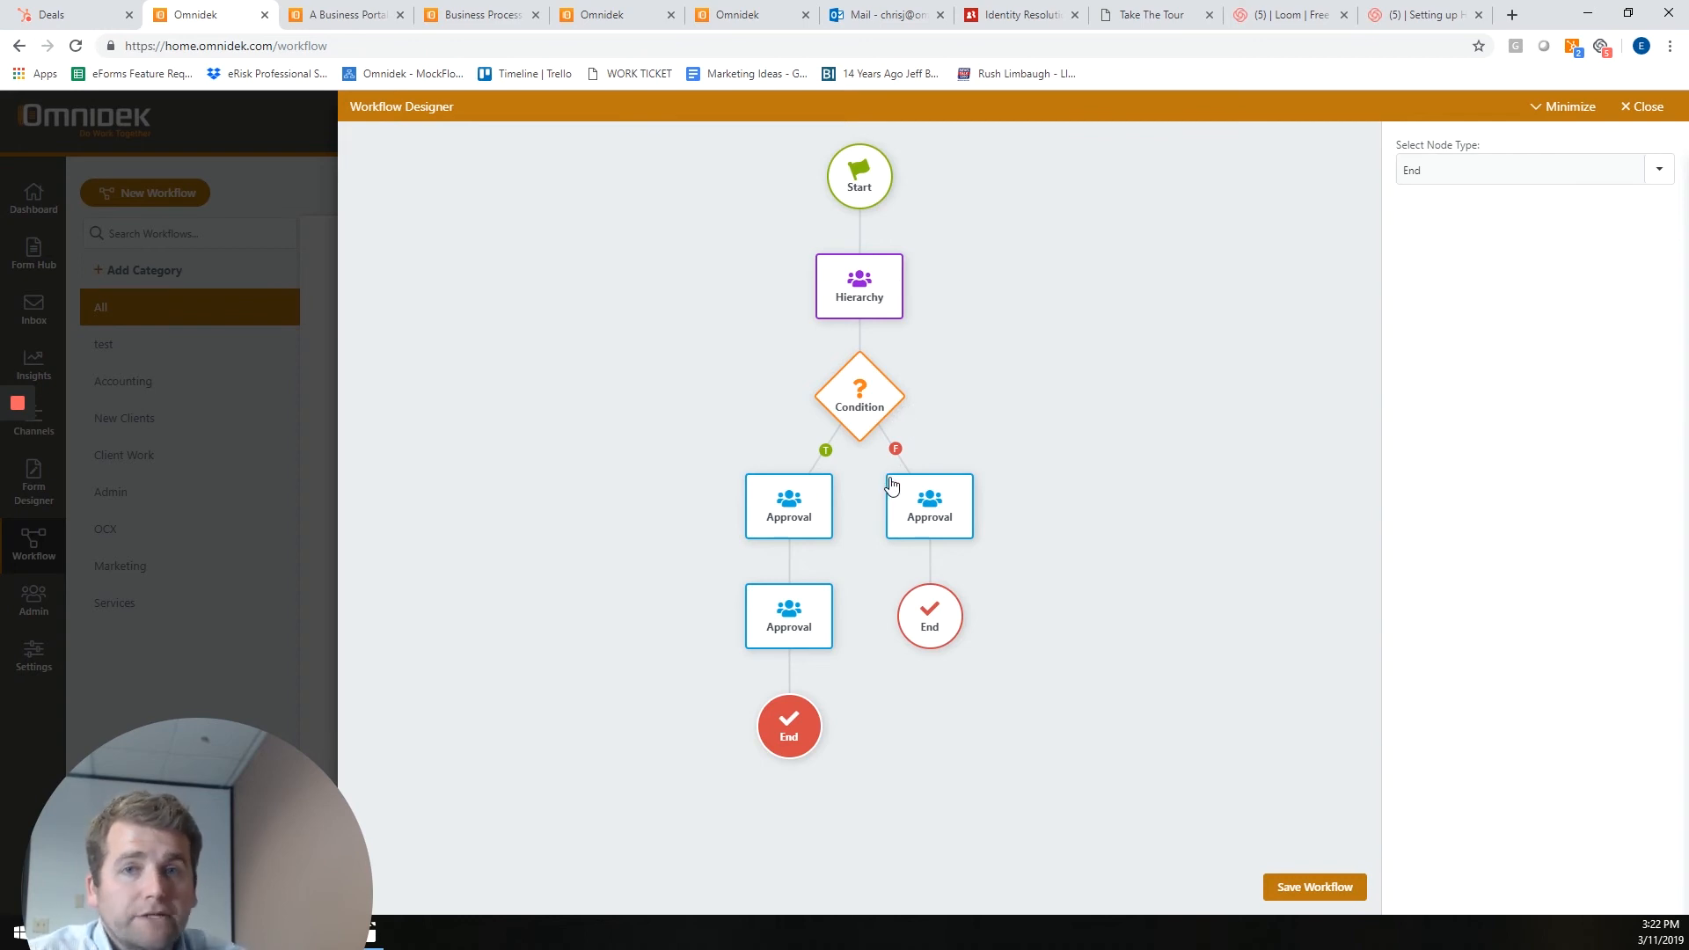
click(1643, 106)
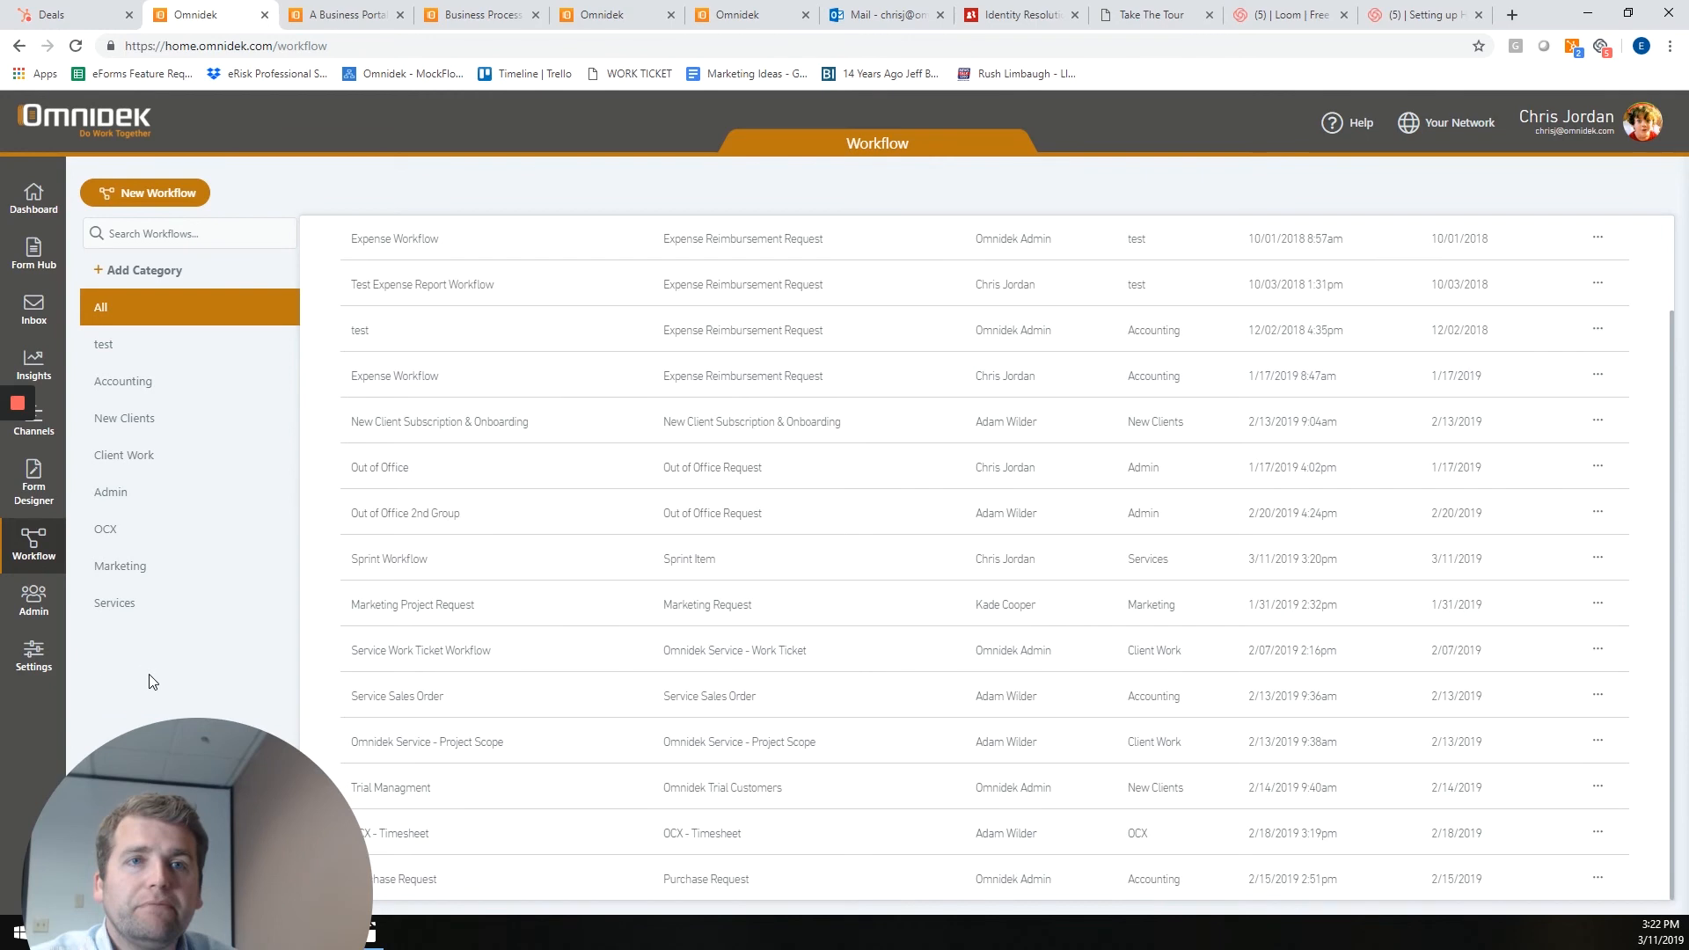
View the dashboard's inbox and open the users list in Administration
click(28, 195)
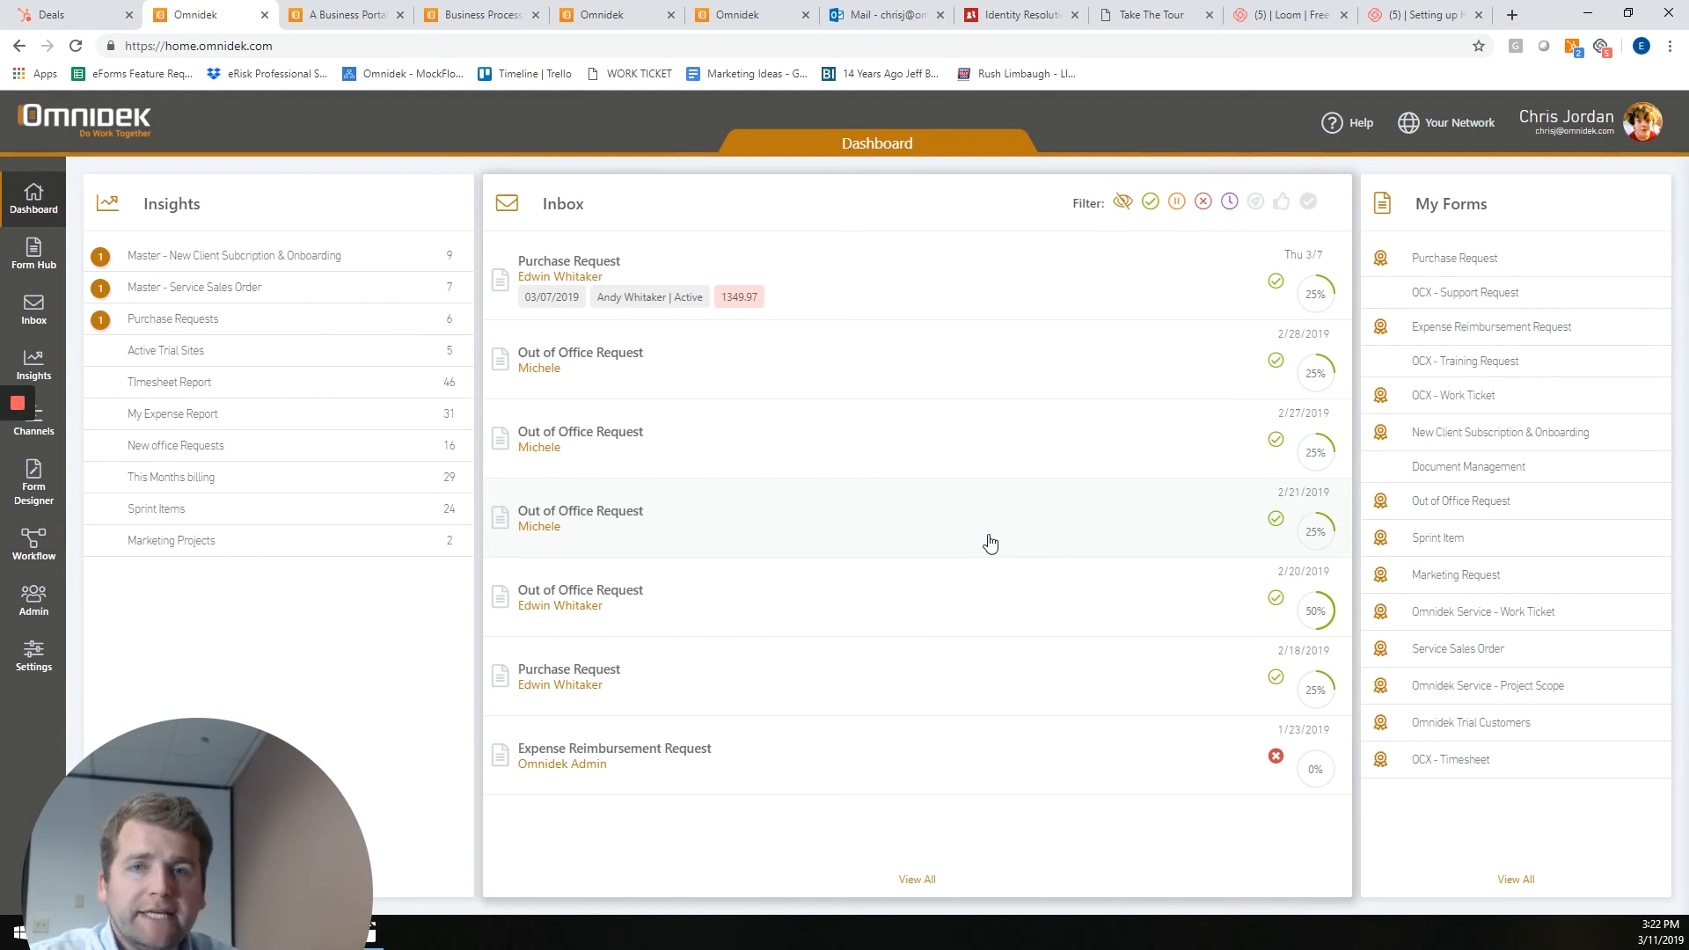
click(33, 606)
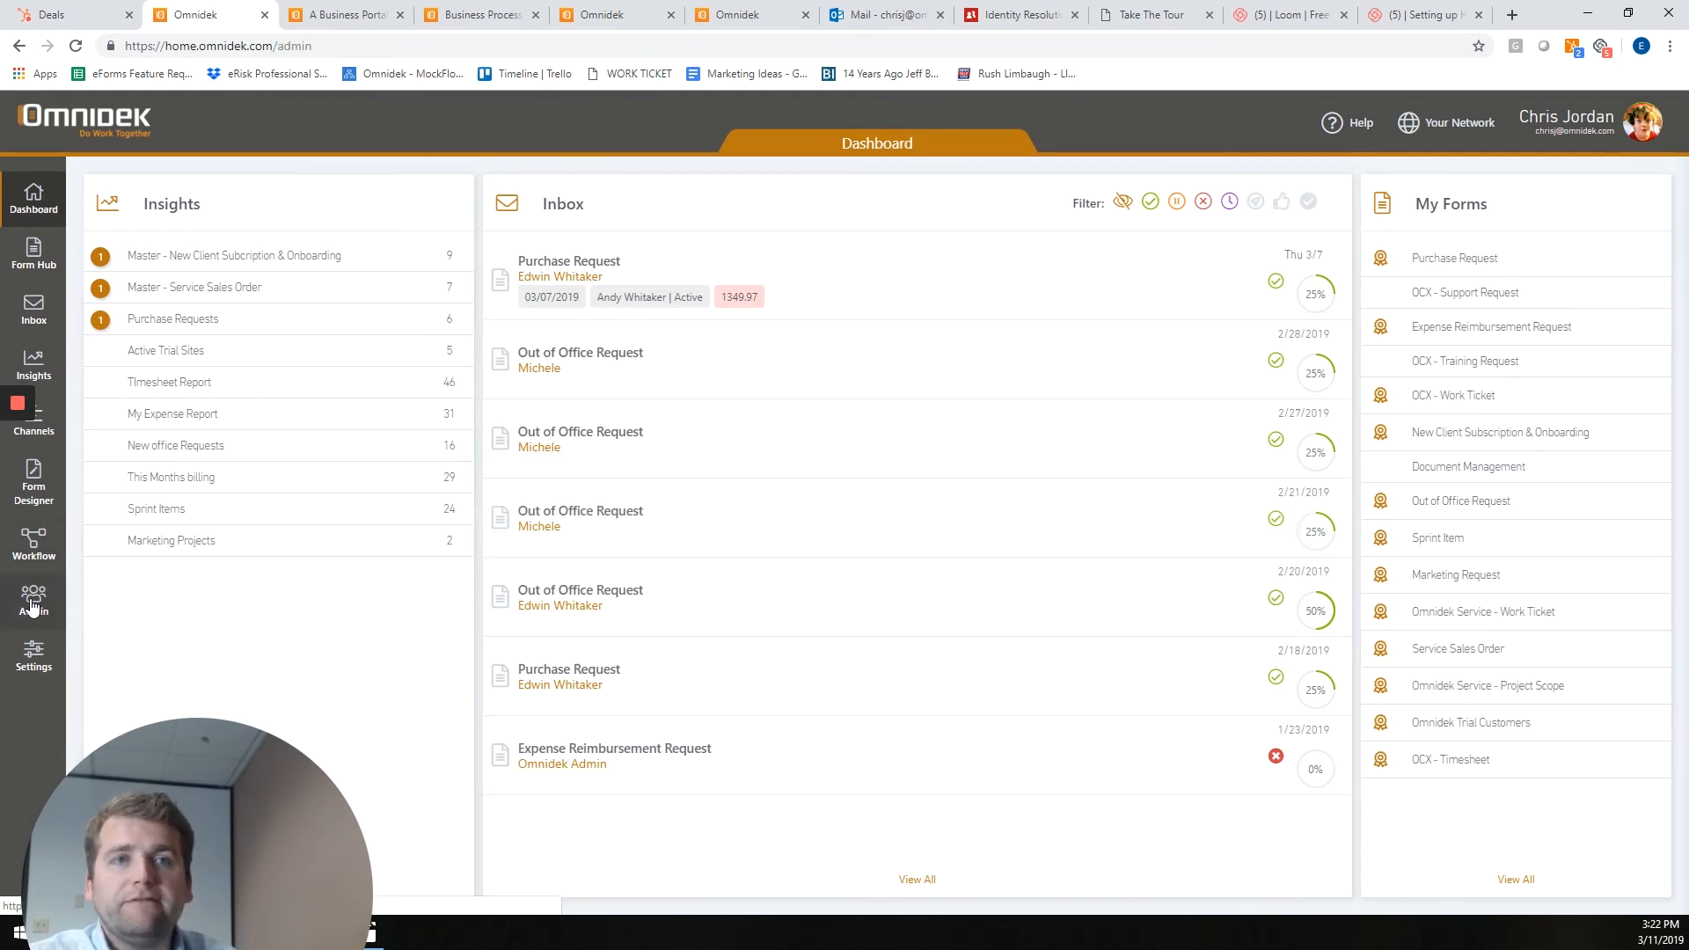
click(416, 201)
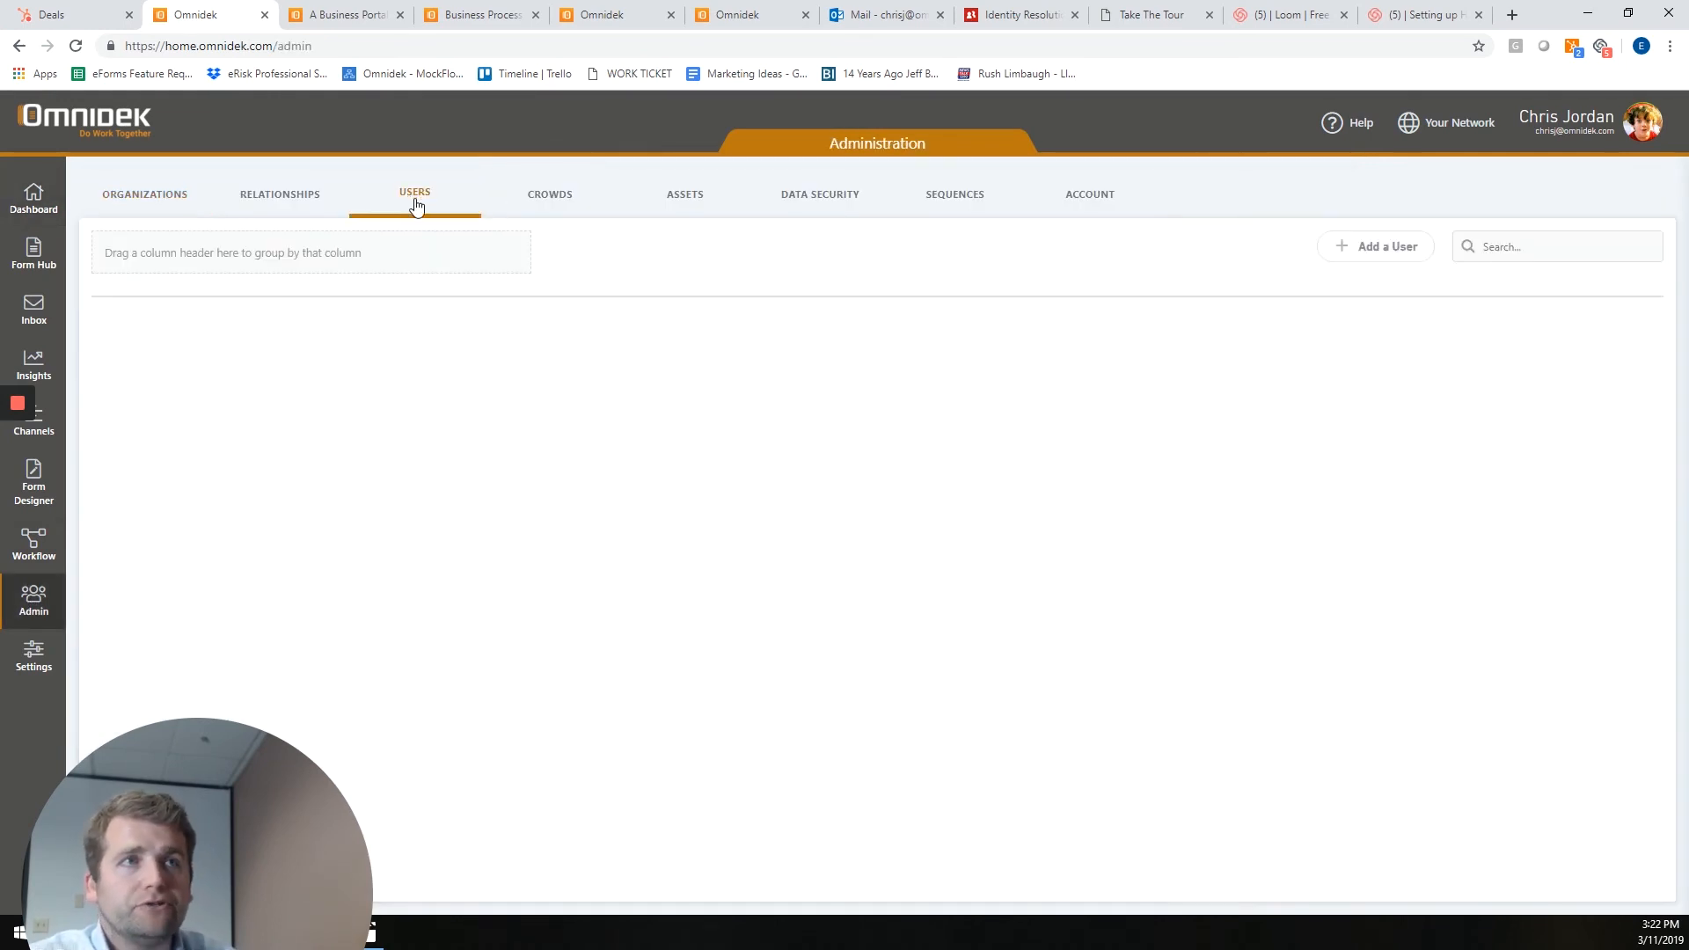
Open the form for adding a user, examine the available organization options, and close it without saving
click(1345, 263)
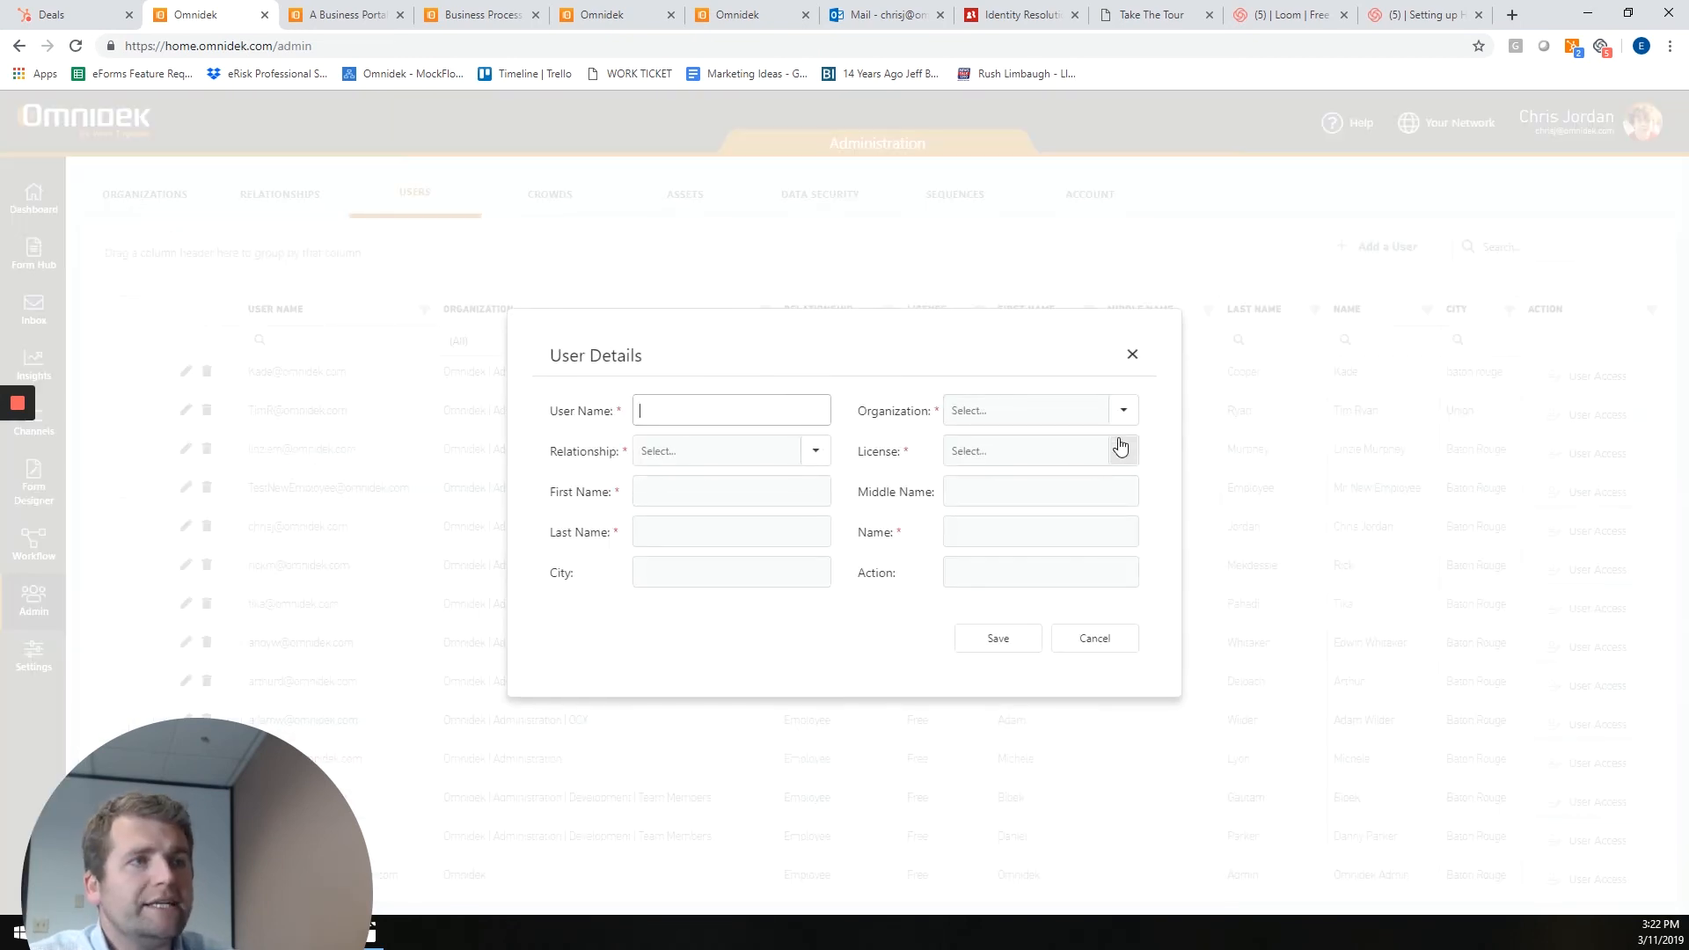
click(1123, 411)
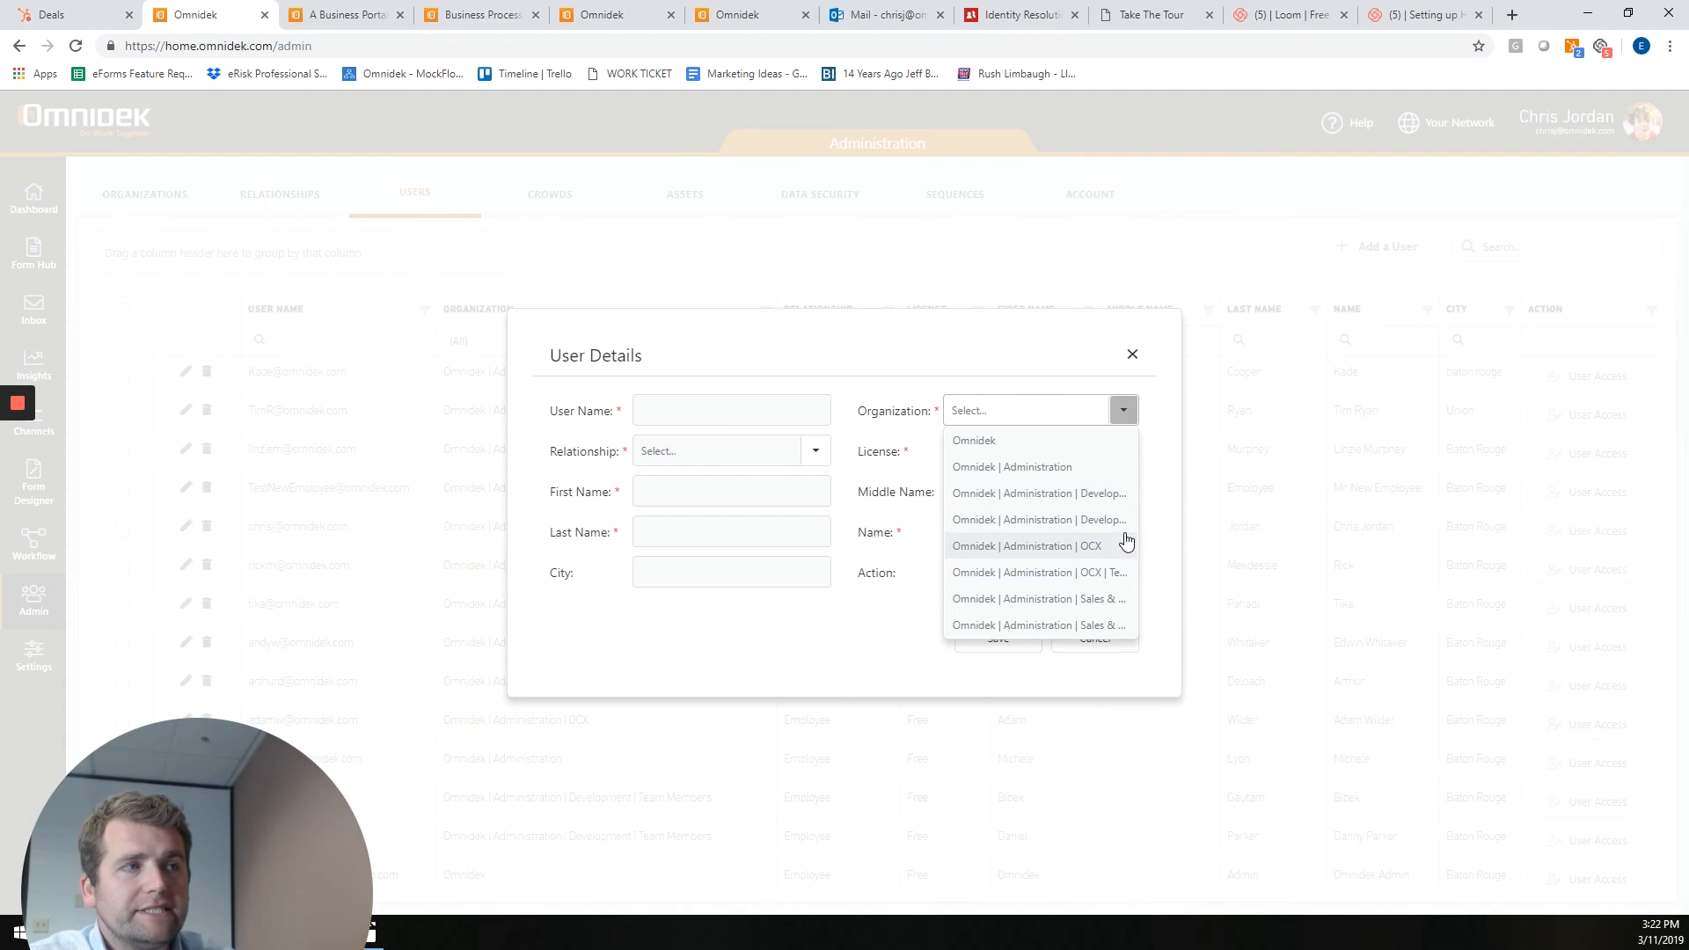
click(1132, 355)
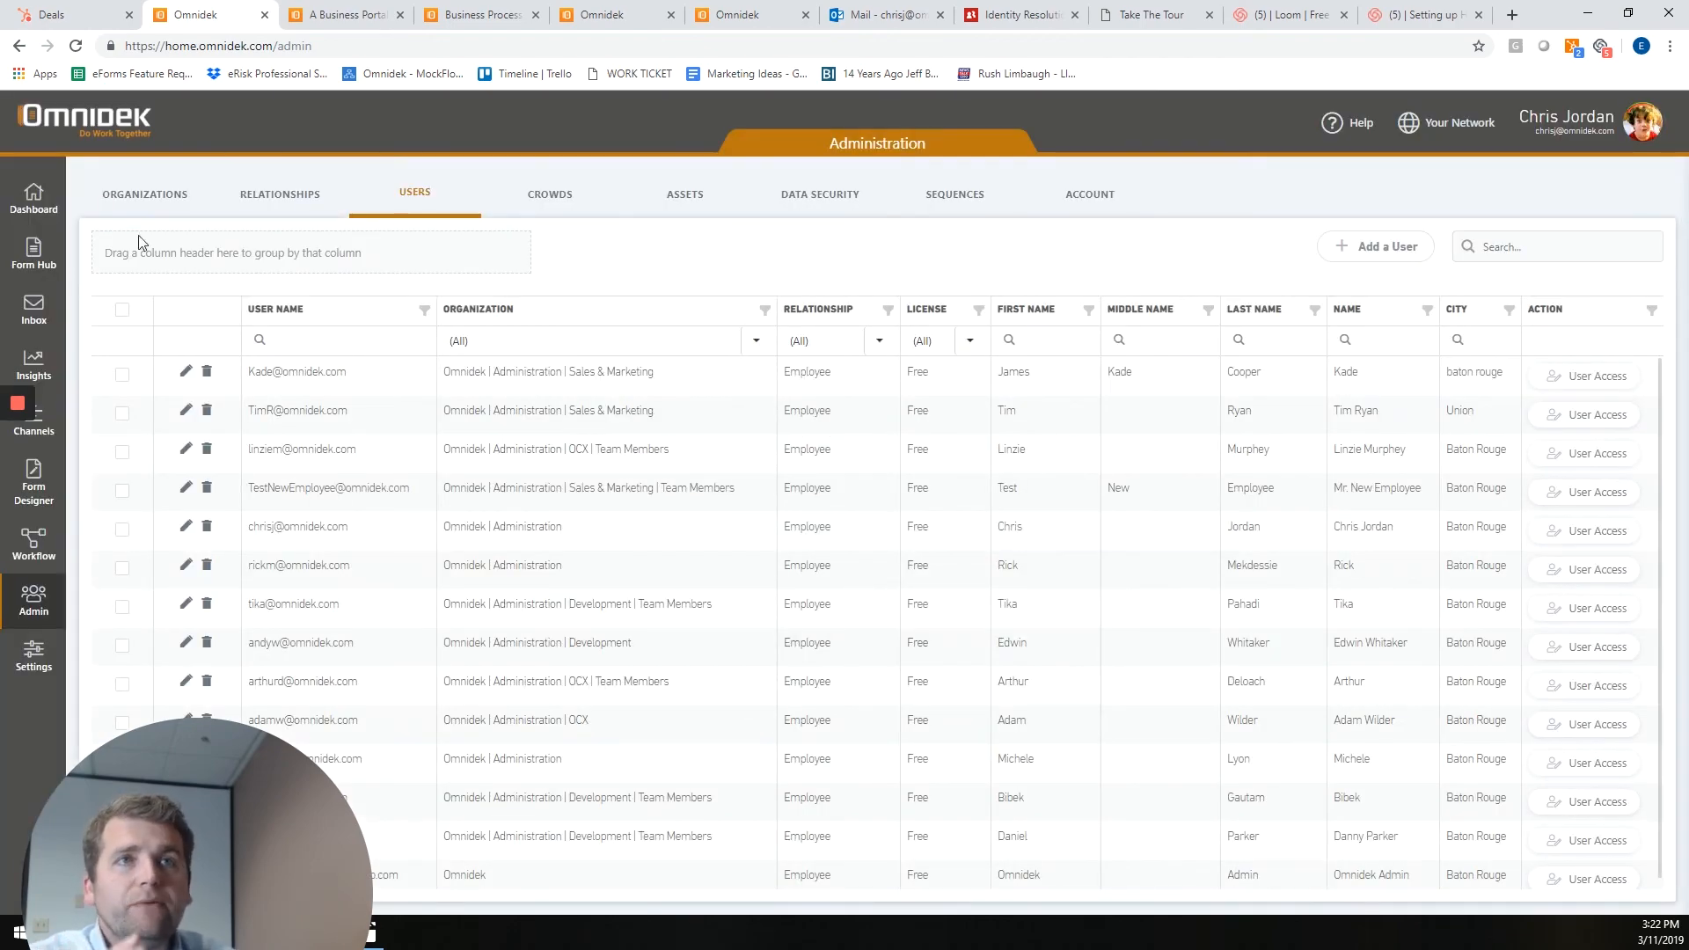
View the top-level Omnidek organization's details in the organization hierarchy and open the Help Center
click(144, 195)
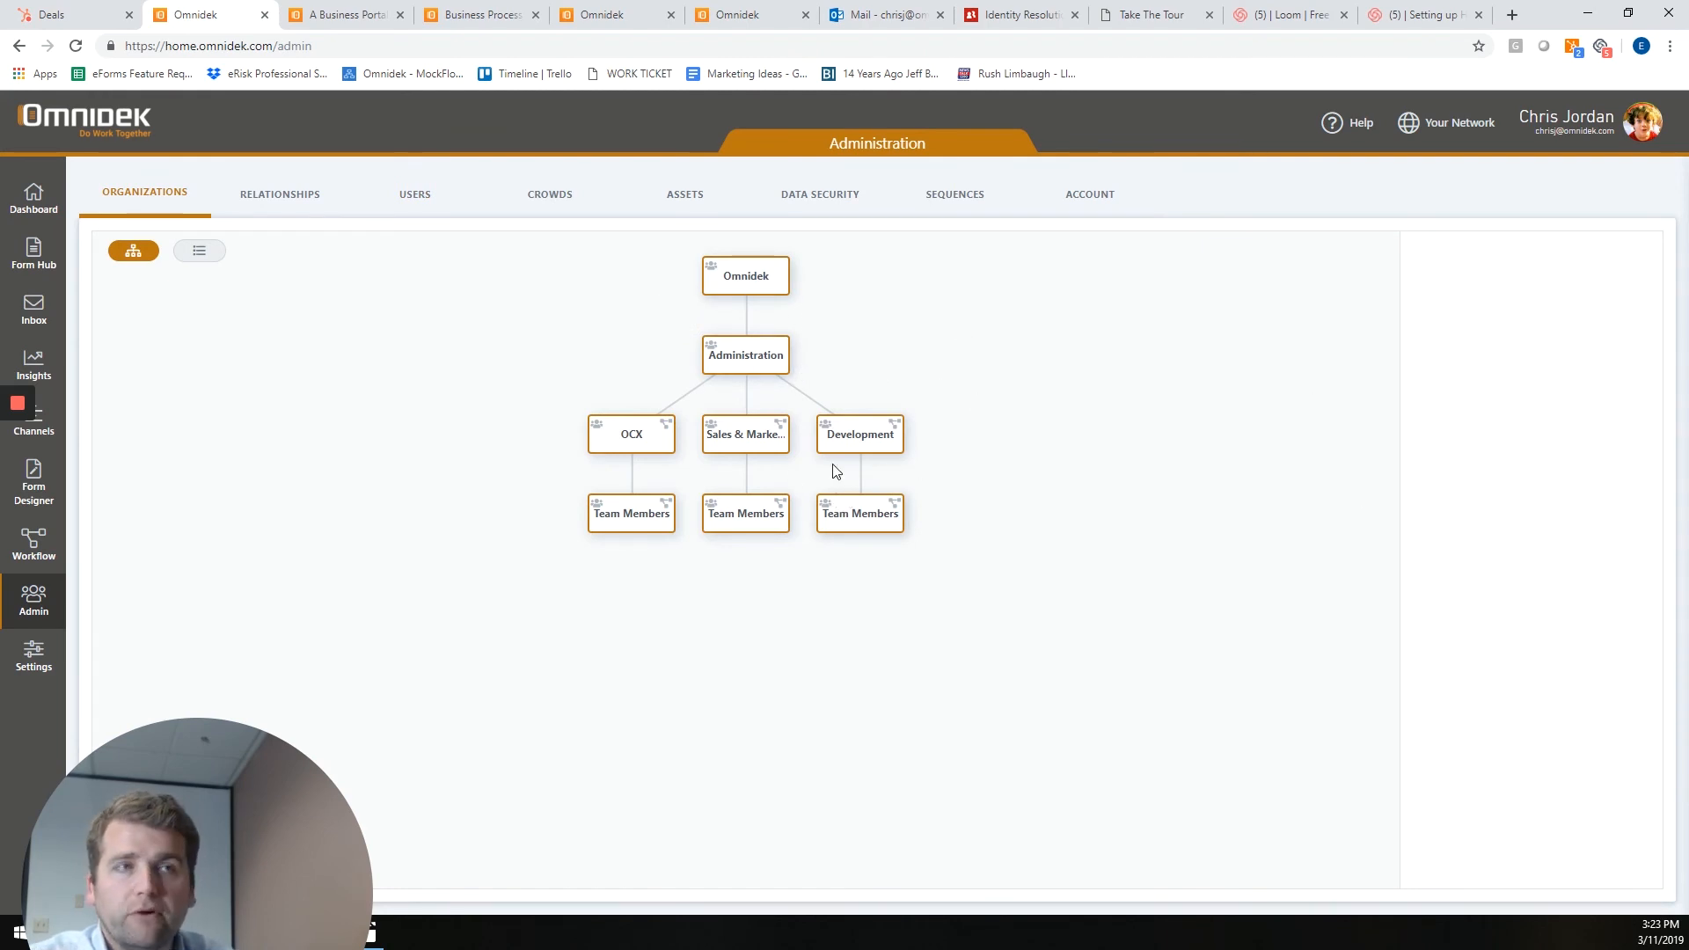
click(748, 293)
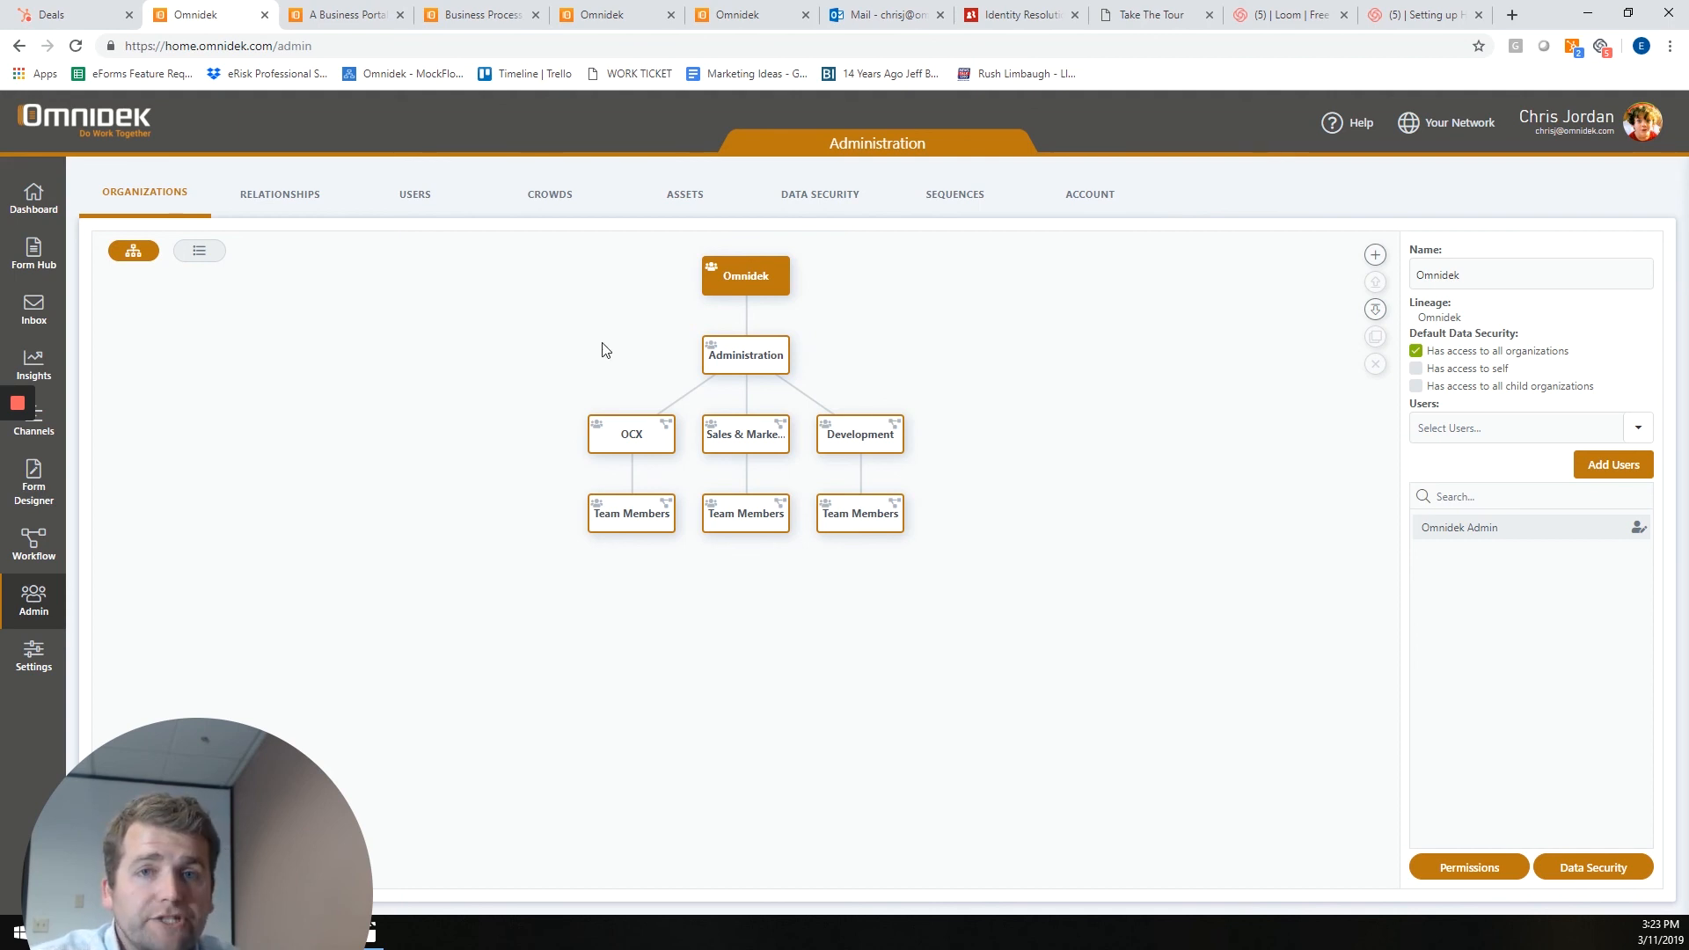
click(1353, 128)
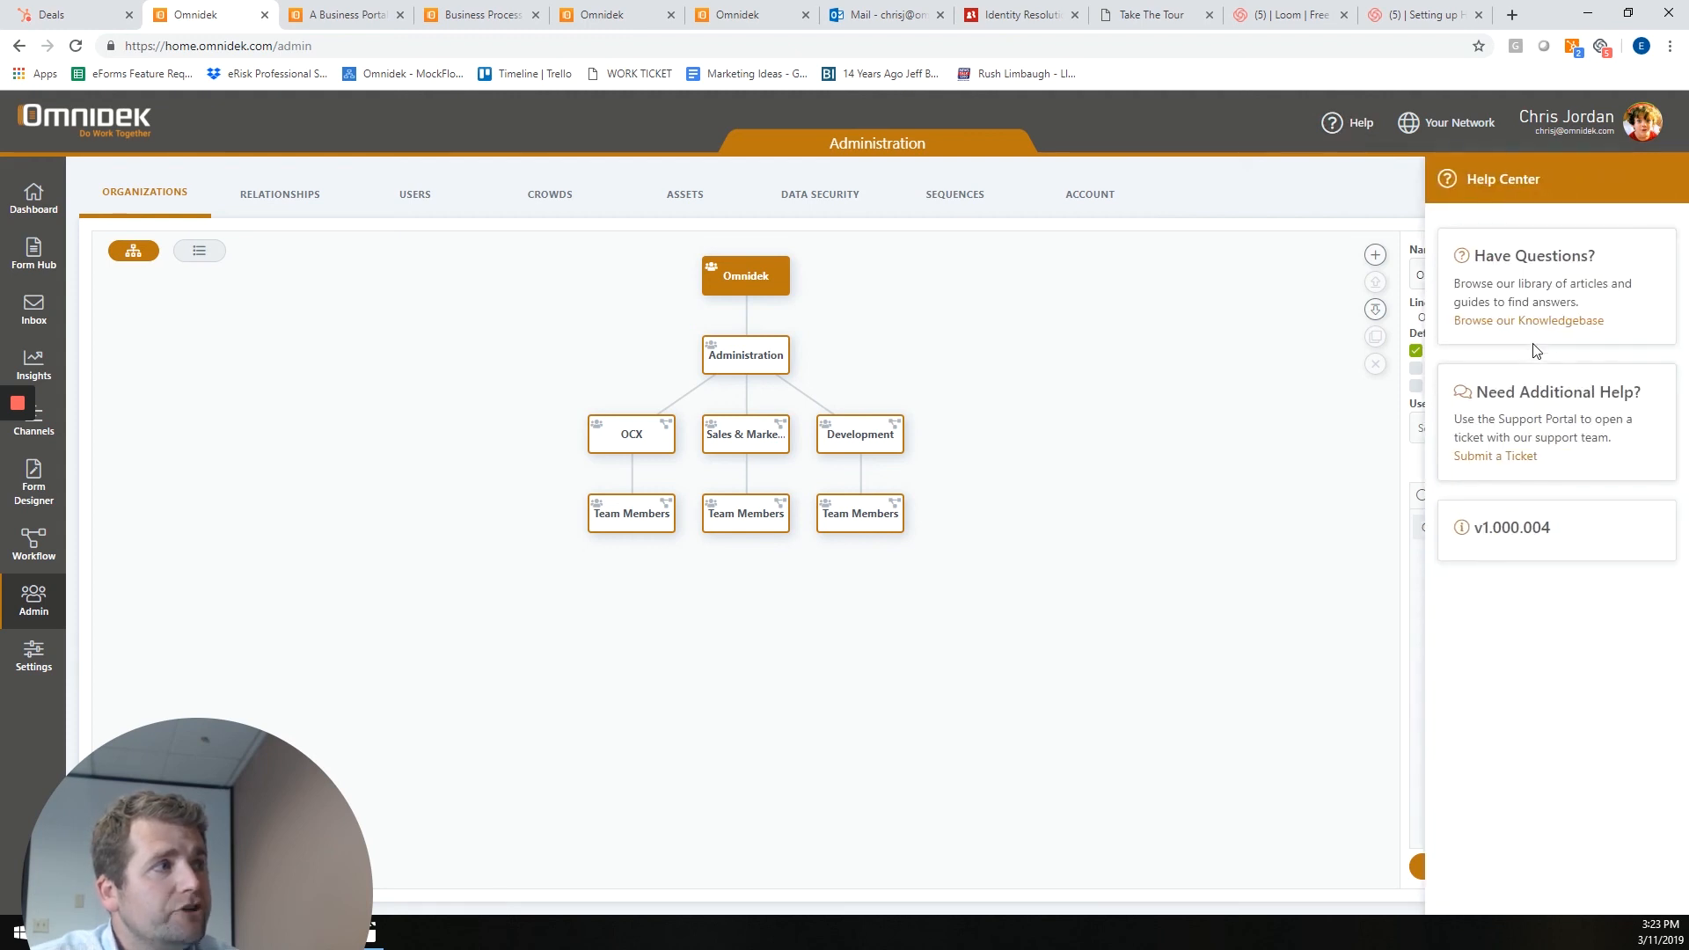